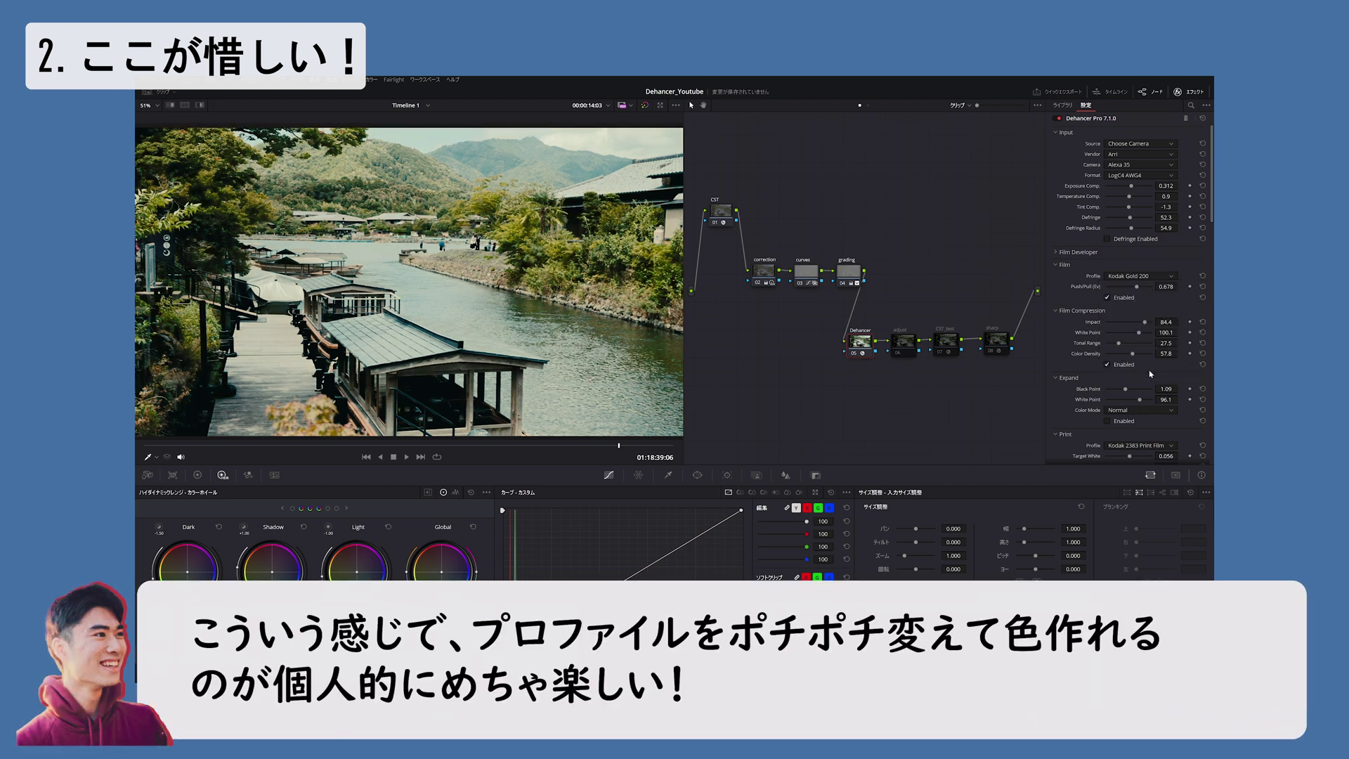
Step: Try the Kodak Portra 160, Portra 160VC and Ultramax 400 film profiles on the clip
click(1145, 280)
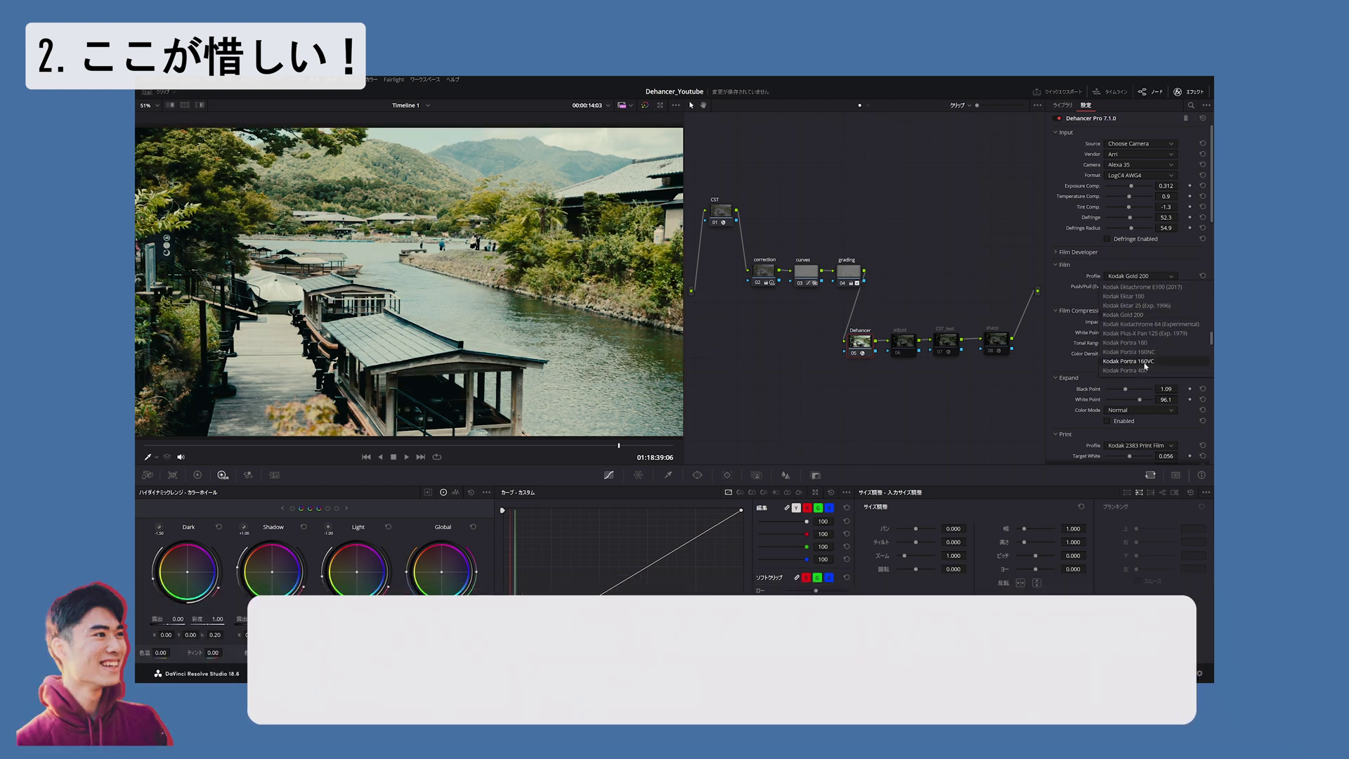
click(1146, 346)
click(1139, 275)
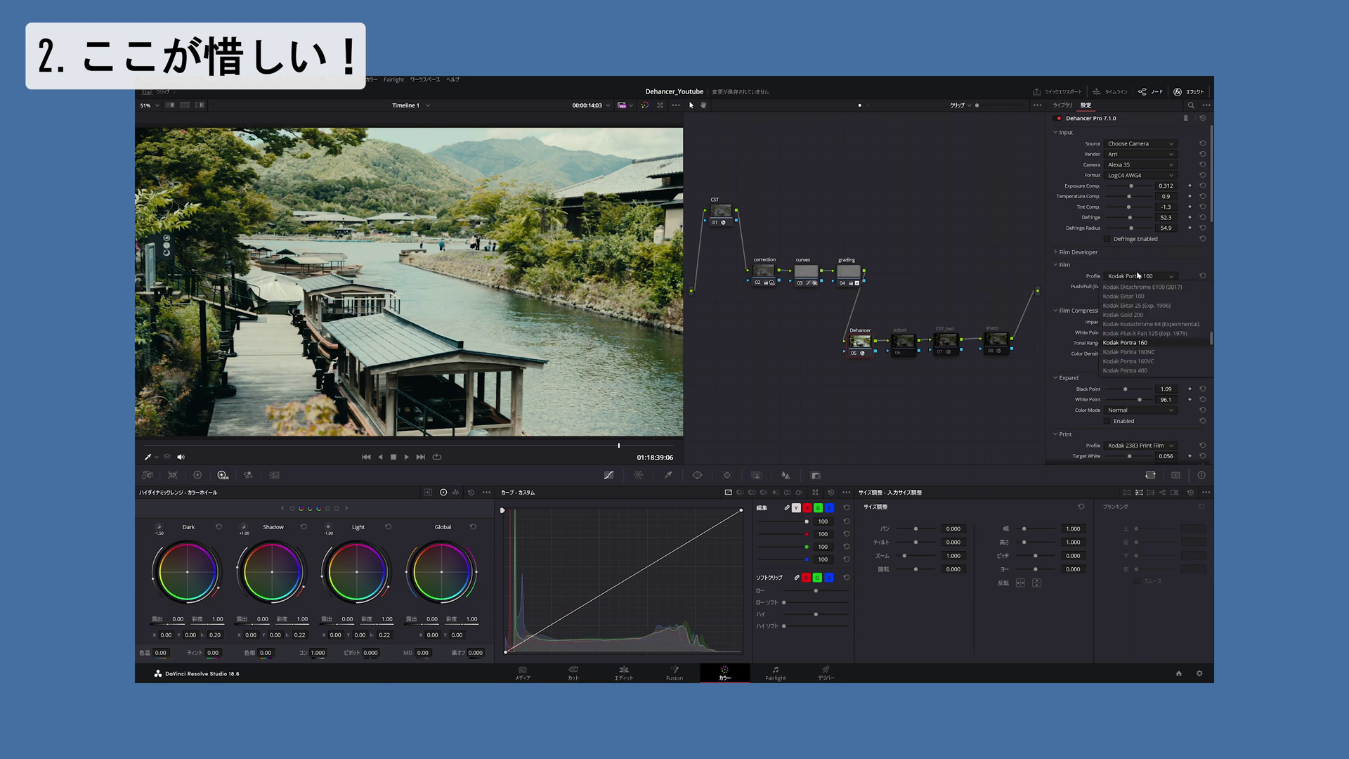
click(1142, 360)
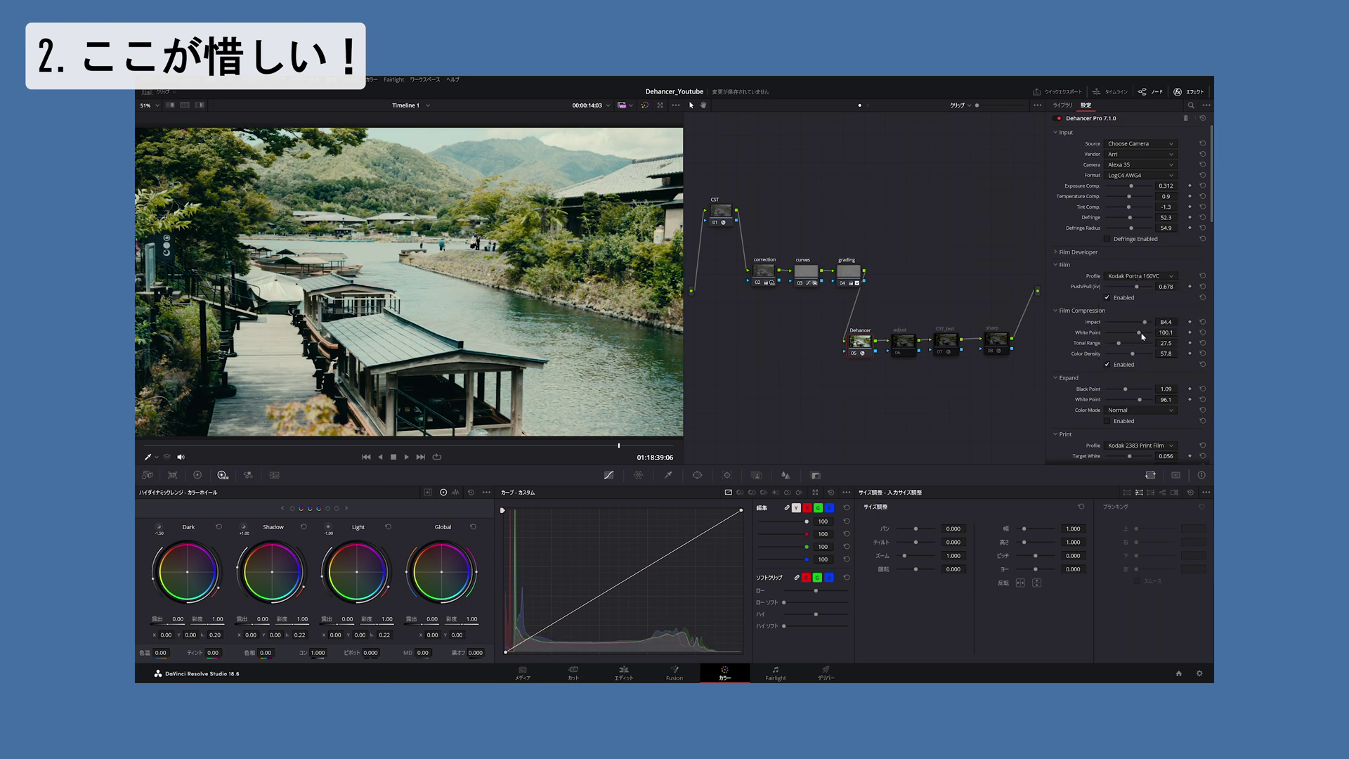
click(1141, 278)
click(1144, 341)
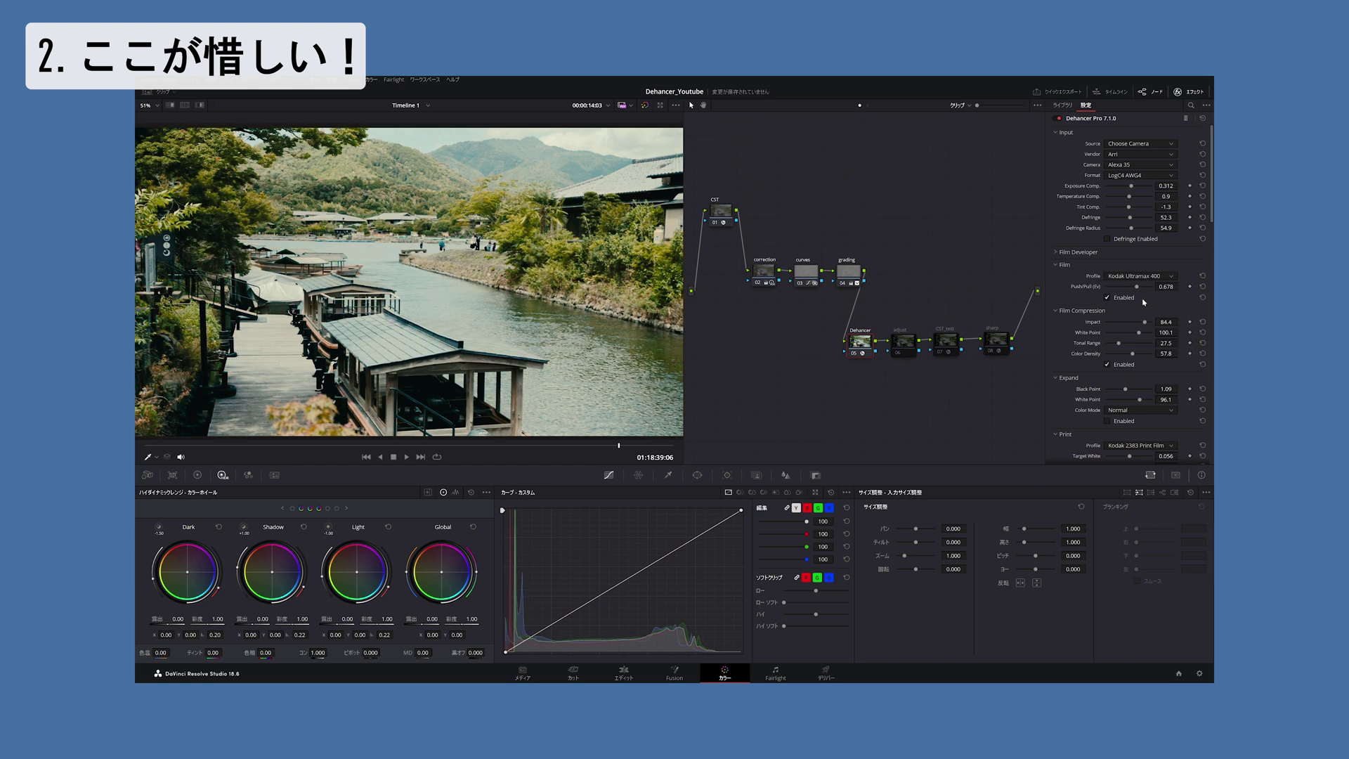
Step: Switch the film profile to Kodak Vision3 500T, then Vision3 200T, then a Konica stock
click(1146, 276)
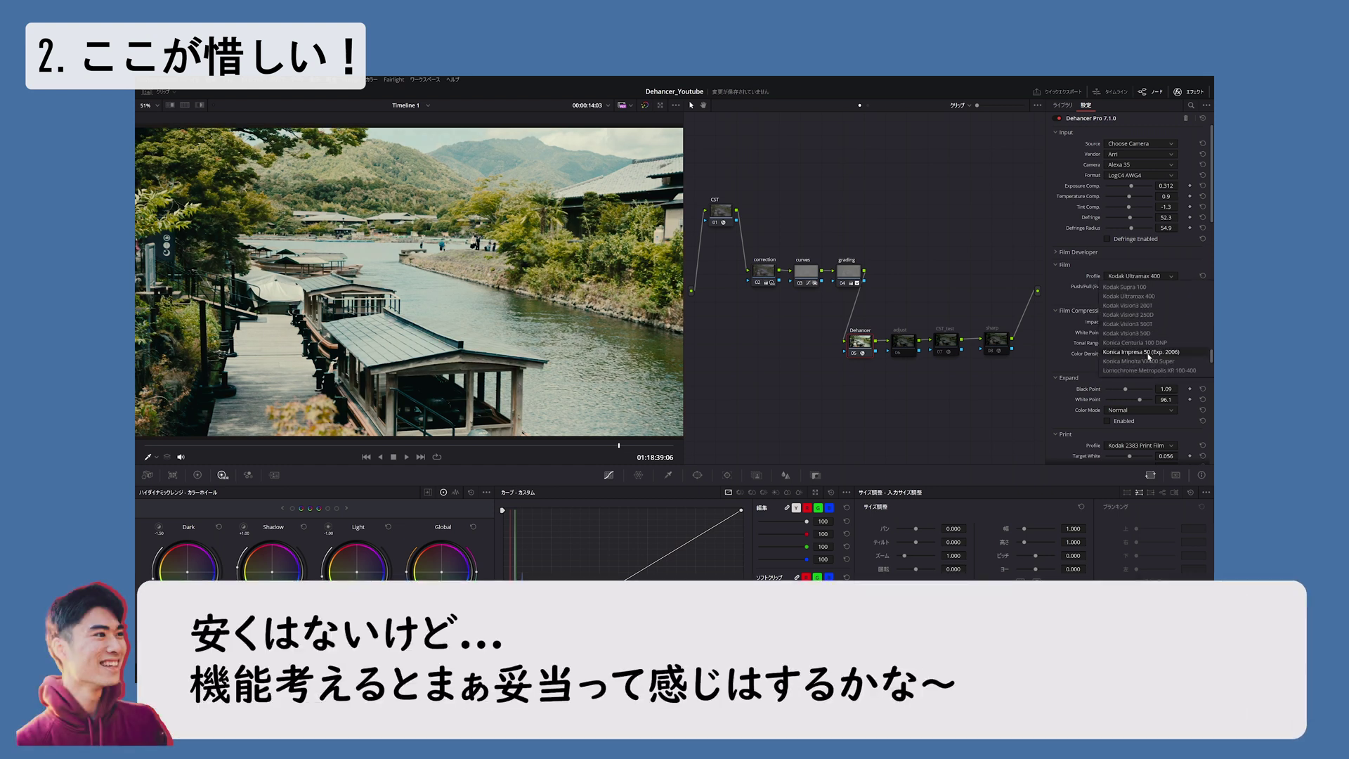
click(1149, 324)
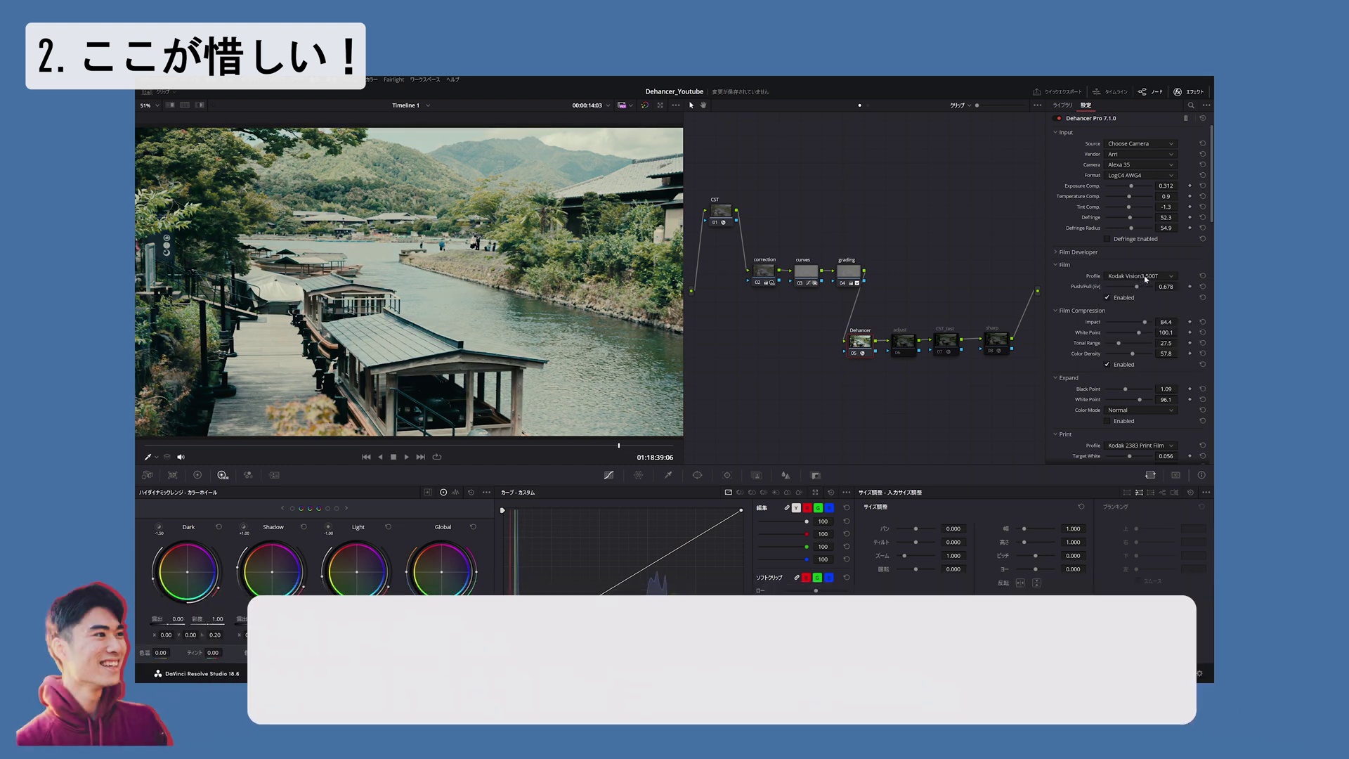
click(1153, 277)
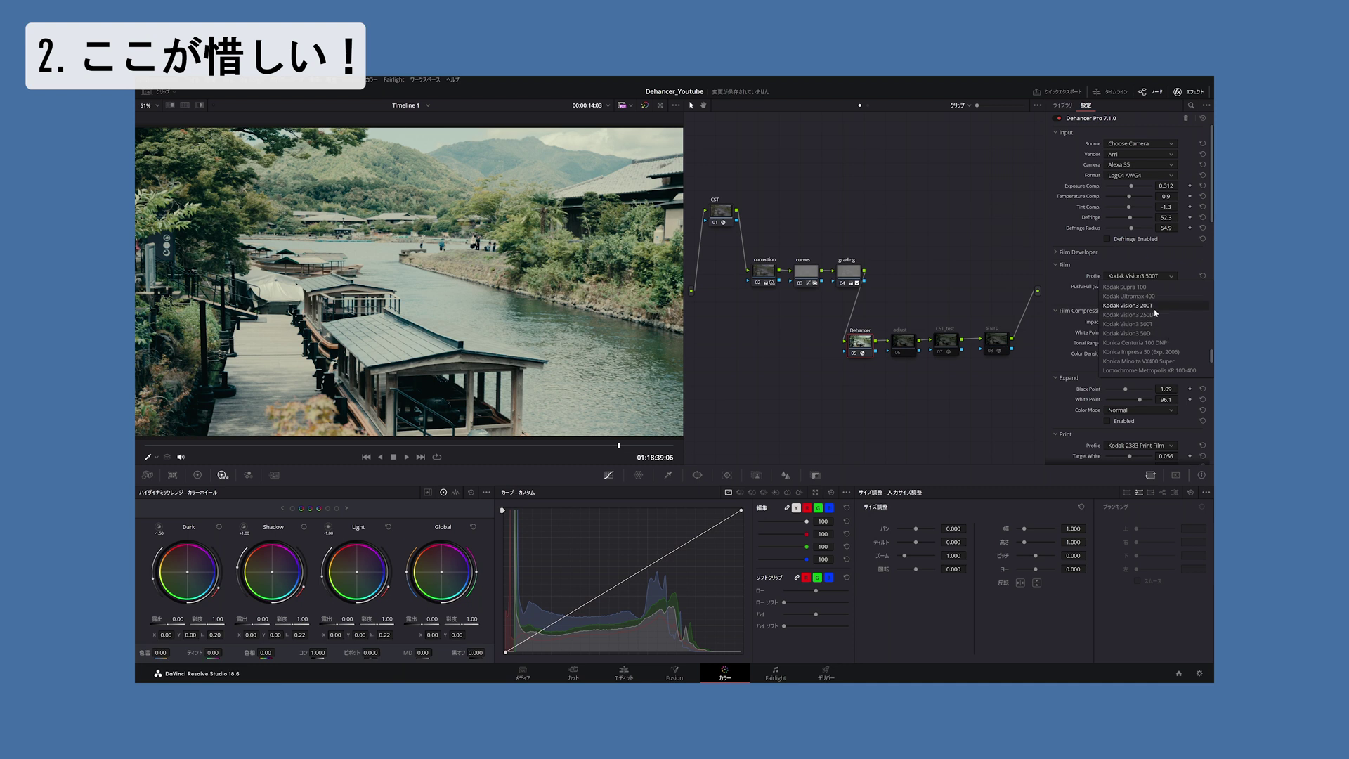
click(1155, 309)
click(1155, 277)
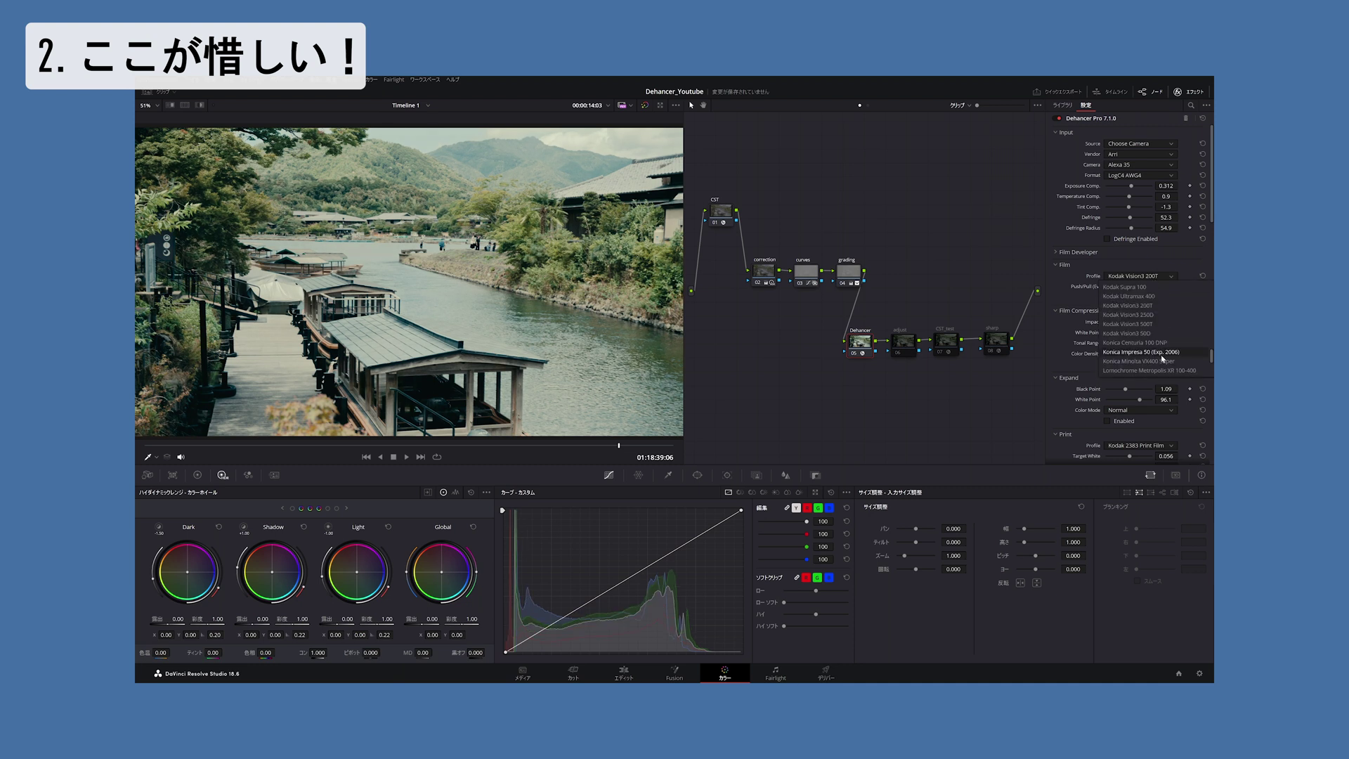
click(1139, 359)
scroll(1157, 307, down, 1)
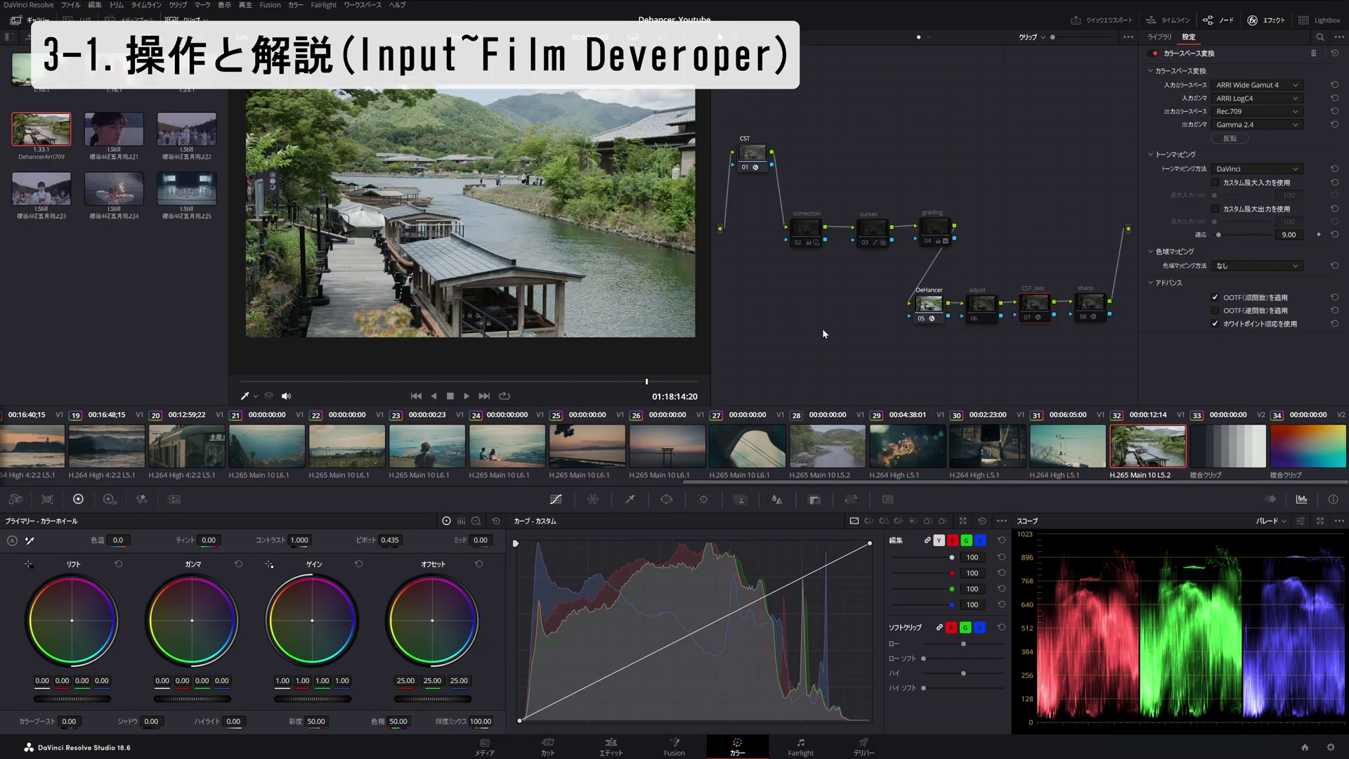
Step: Inspect the Dehancer, CST and adjust nodes' settings in turn
click(928, 303)
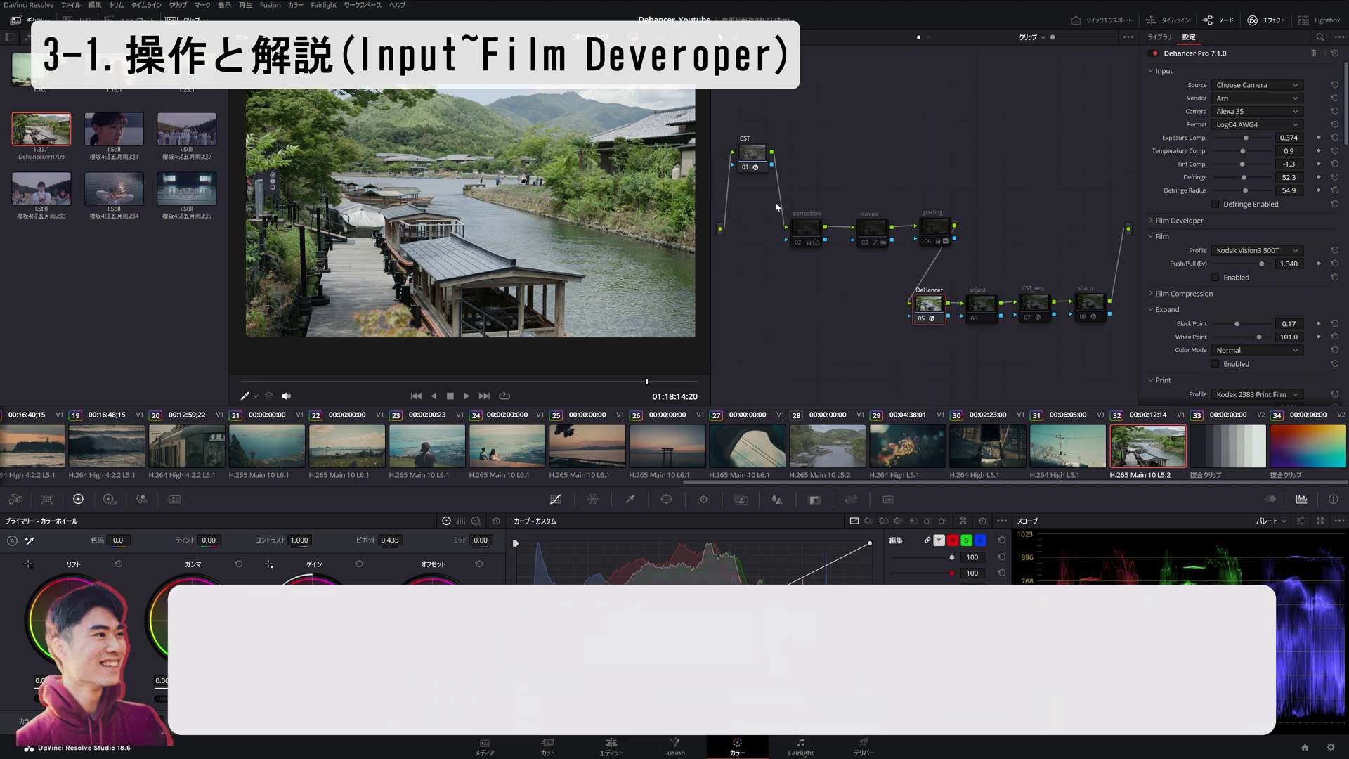
click(753, 163)
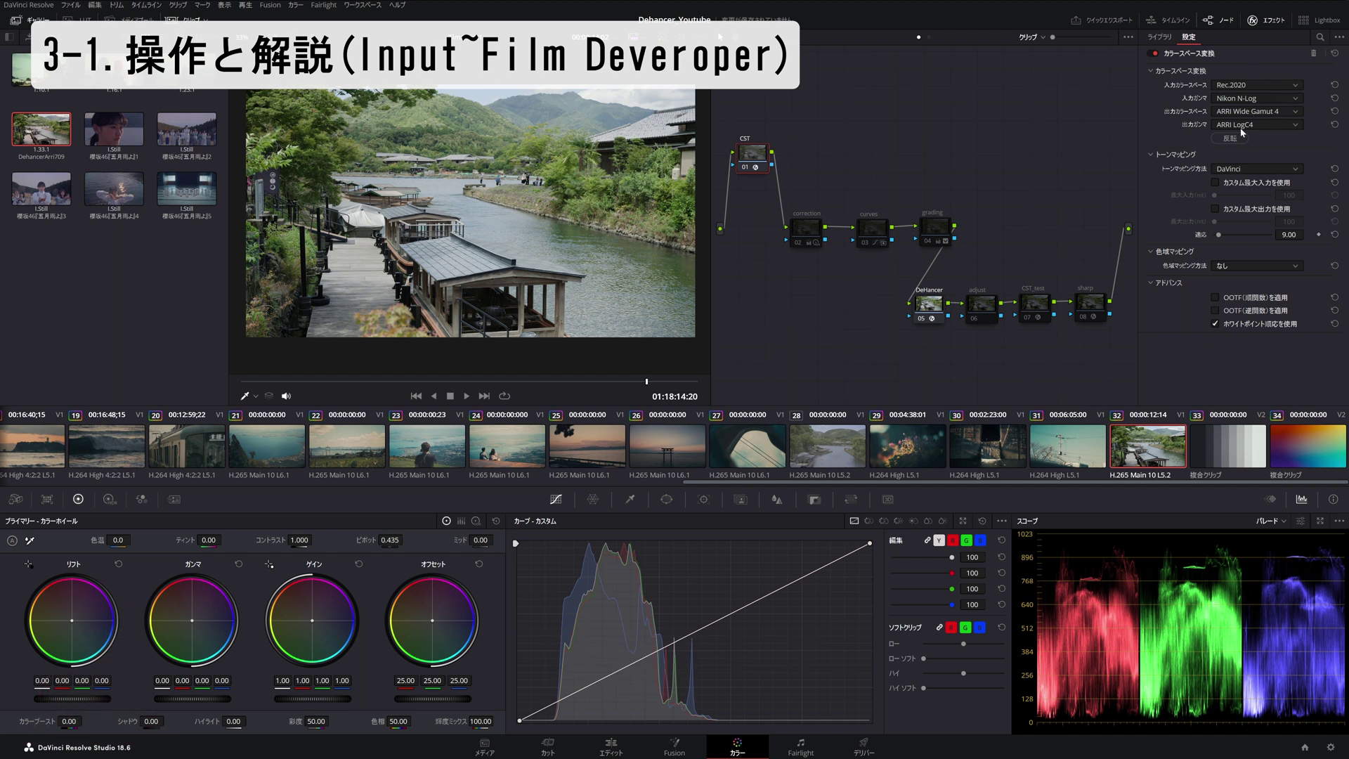
click(940, 310)
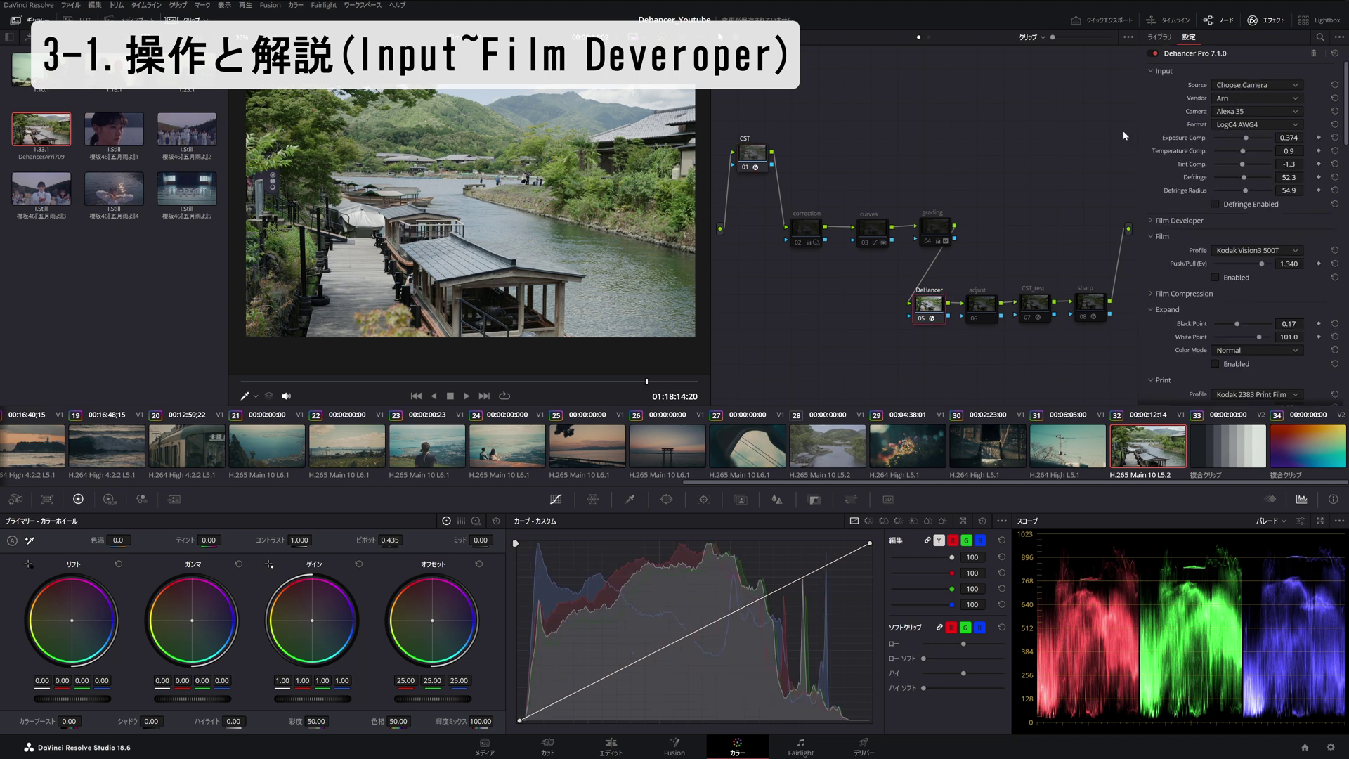
click(992, 302)
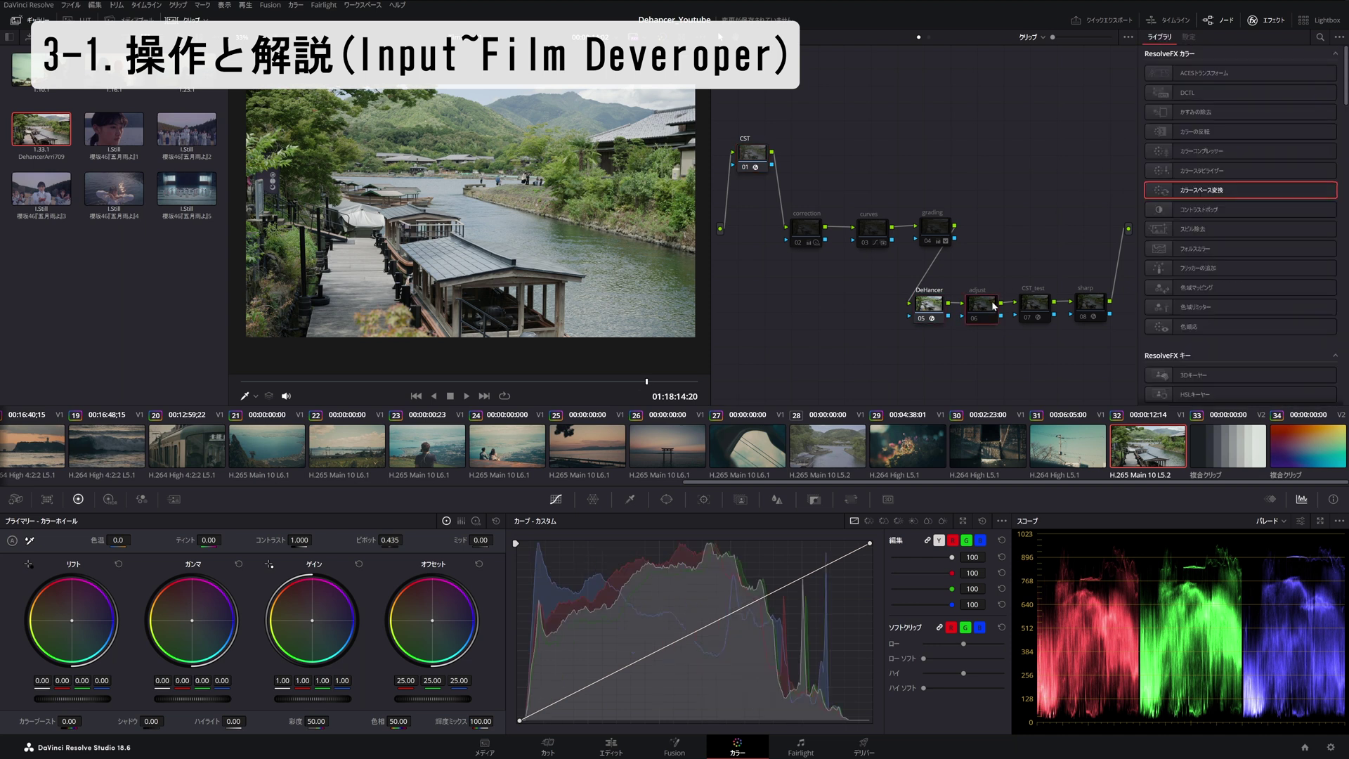
click(931, 307)
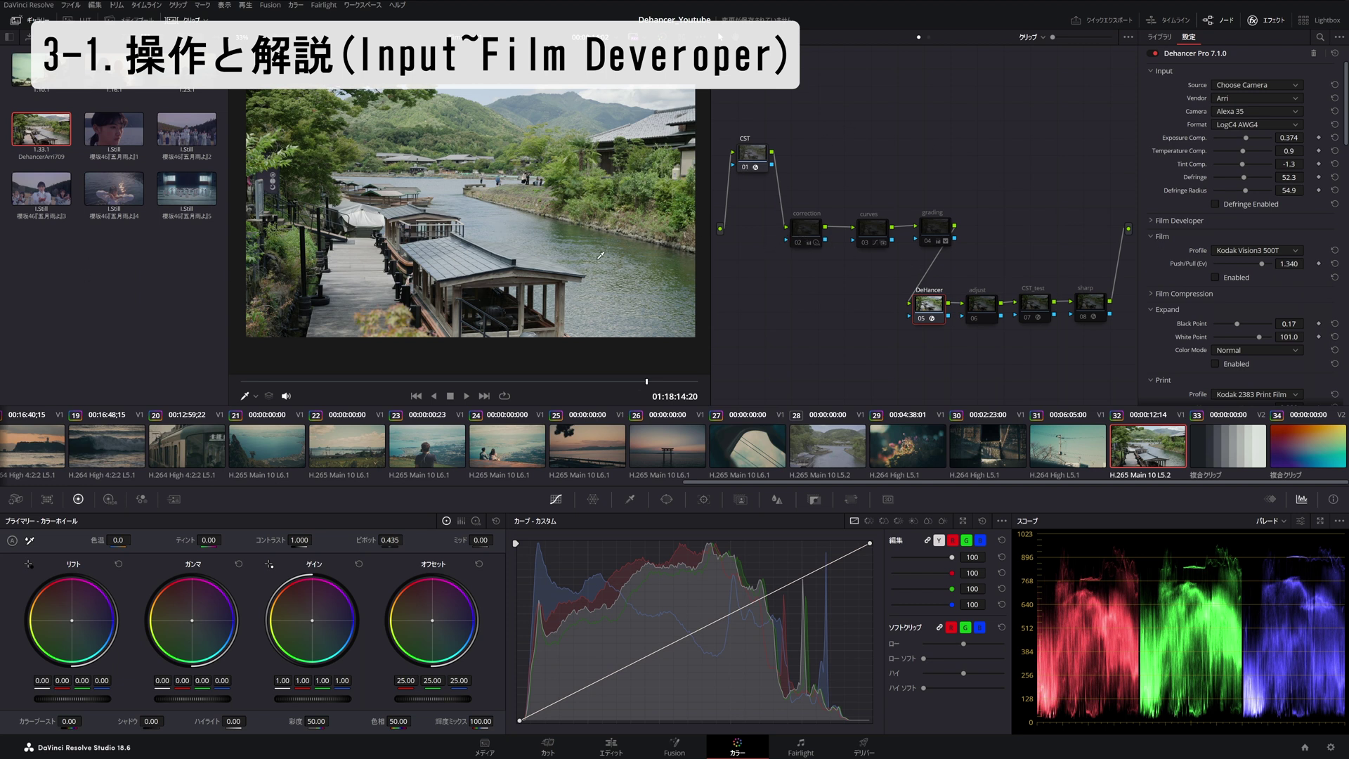
Step: Toggle the correction node with Ctrl+D, leaving its grade disabled
click(808, 229)
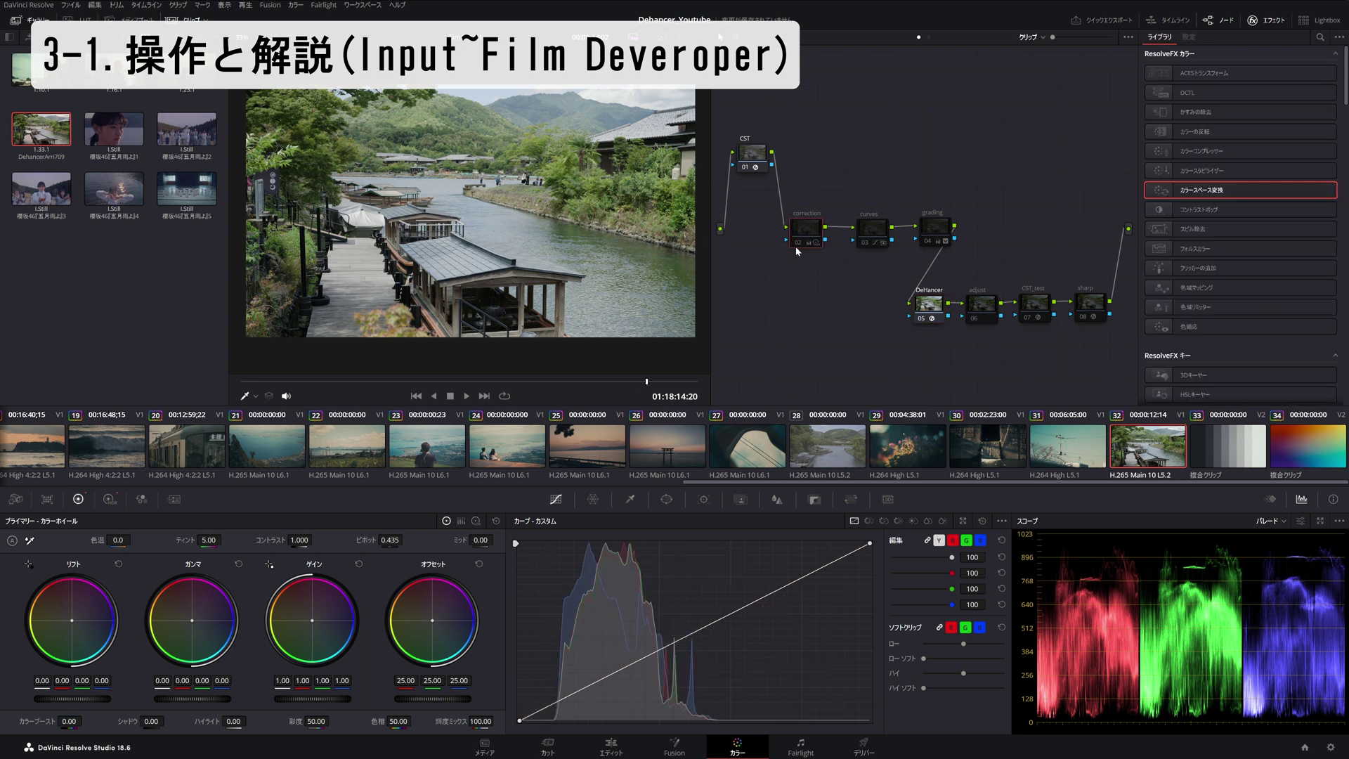
key(ctrl+d)
click(935, 308)
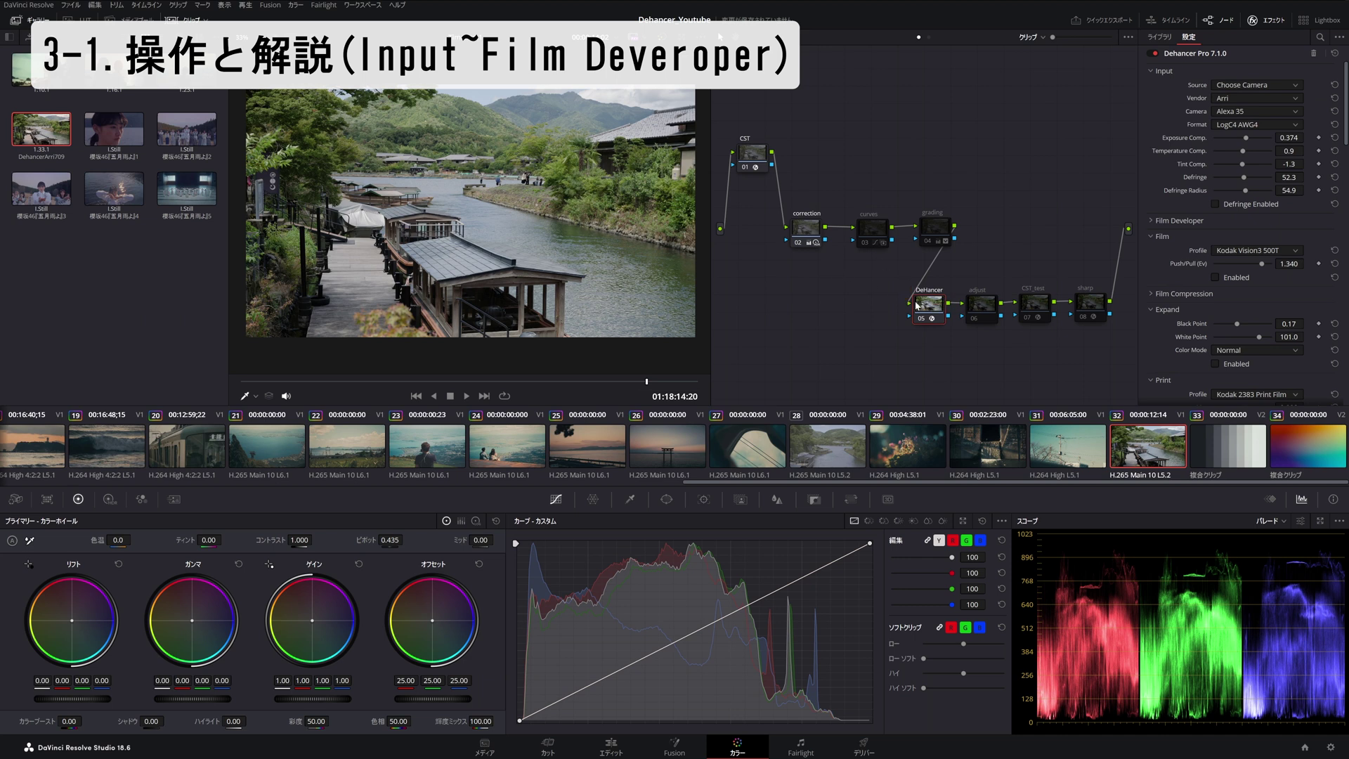
click(800, 244)
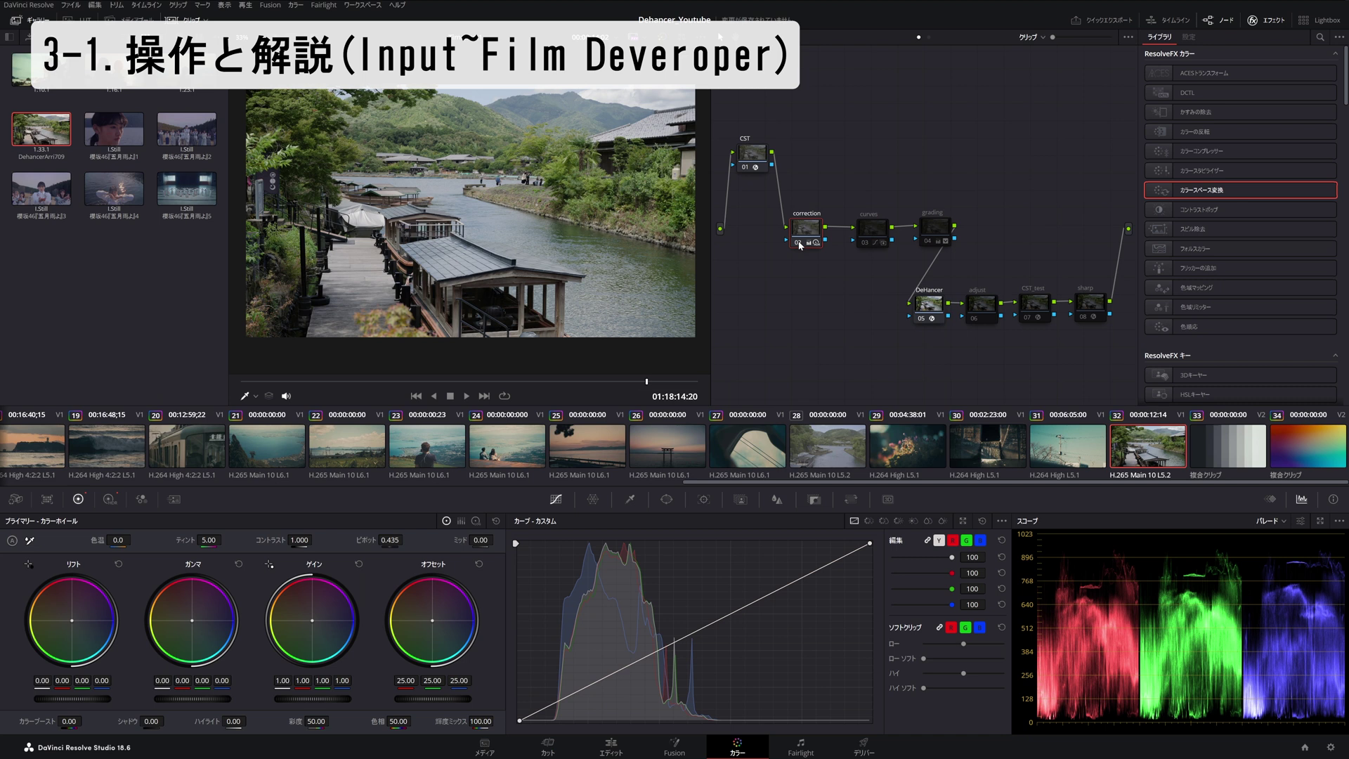
click(799, 242)
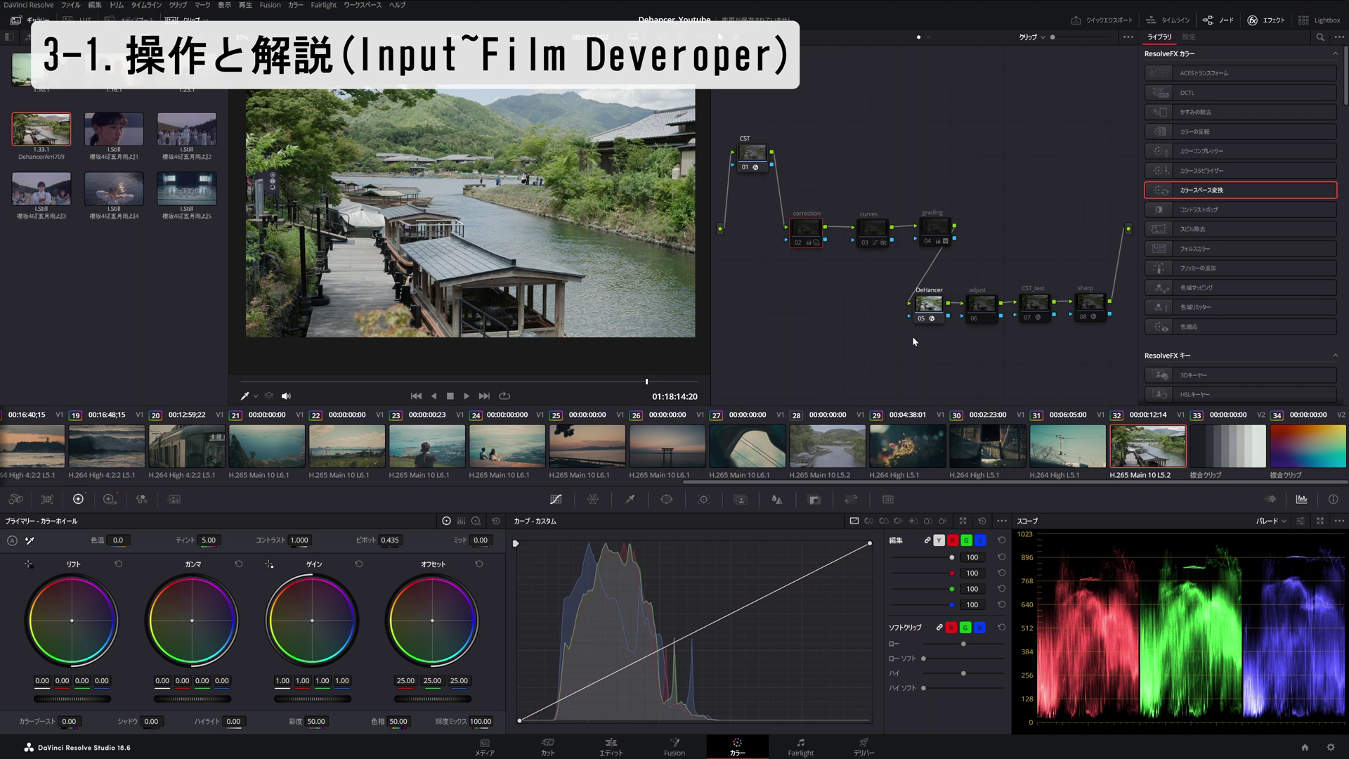
Step: Set the Dehancer node's Exposure Comp. to 0.312
click(932, 305)
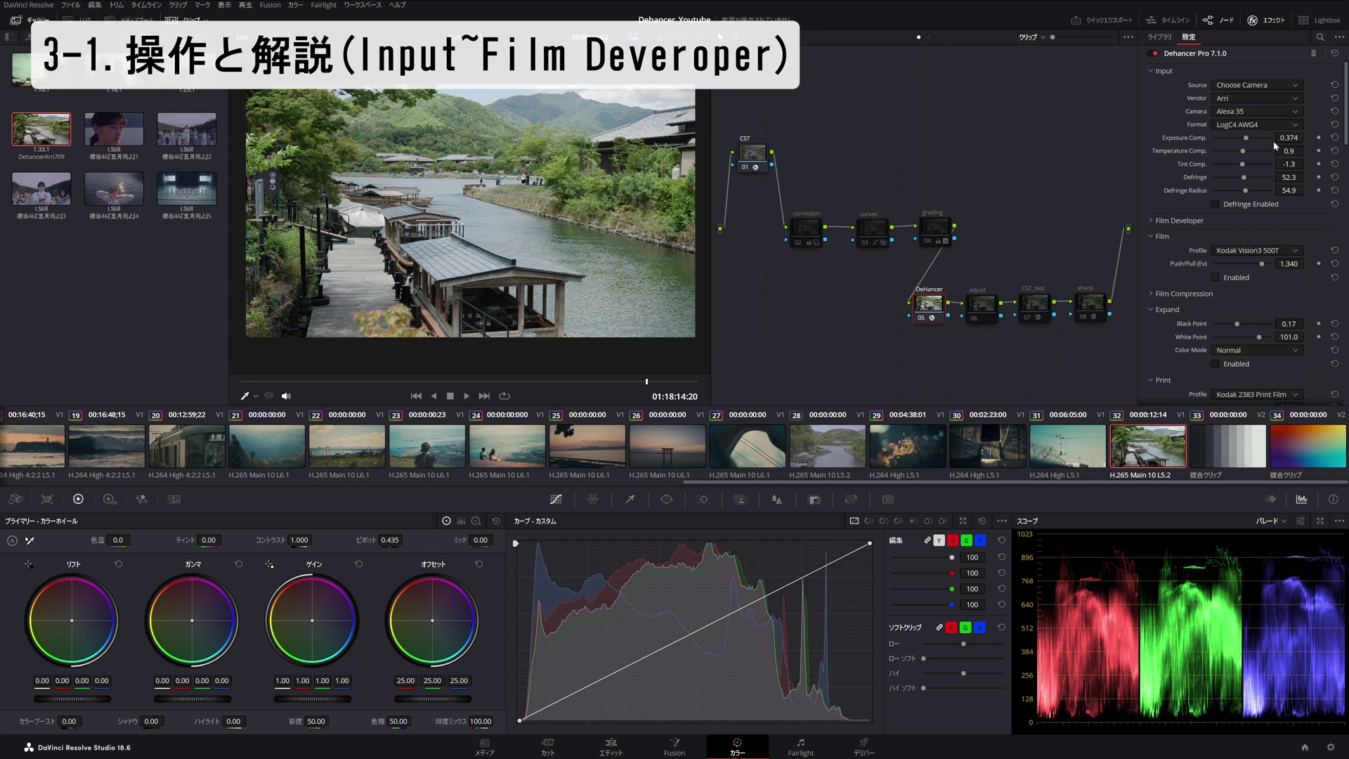
drag(1275, 145, 1302, 138)
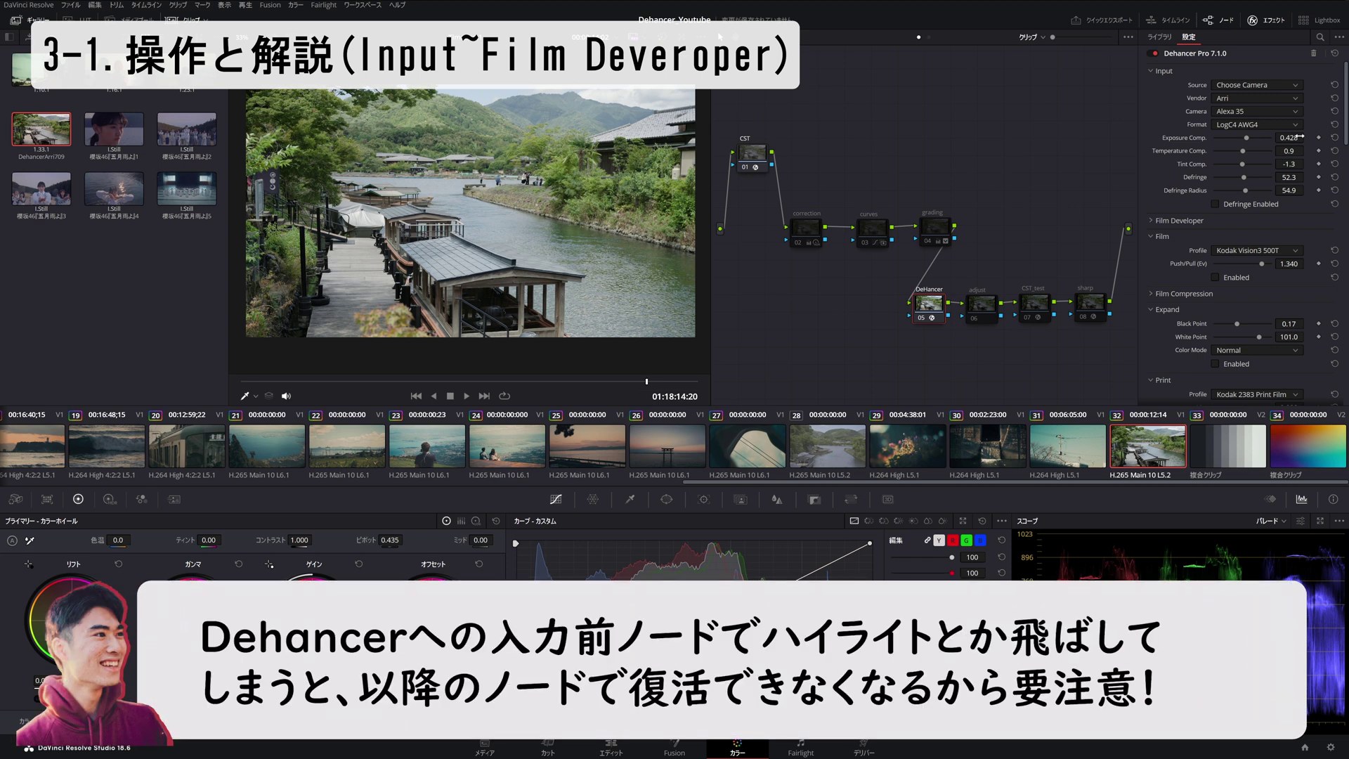
drag(1301, 138, 1301, 137)
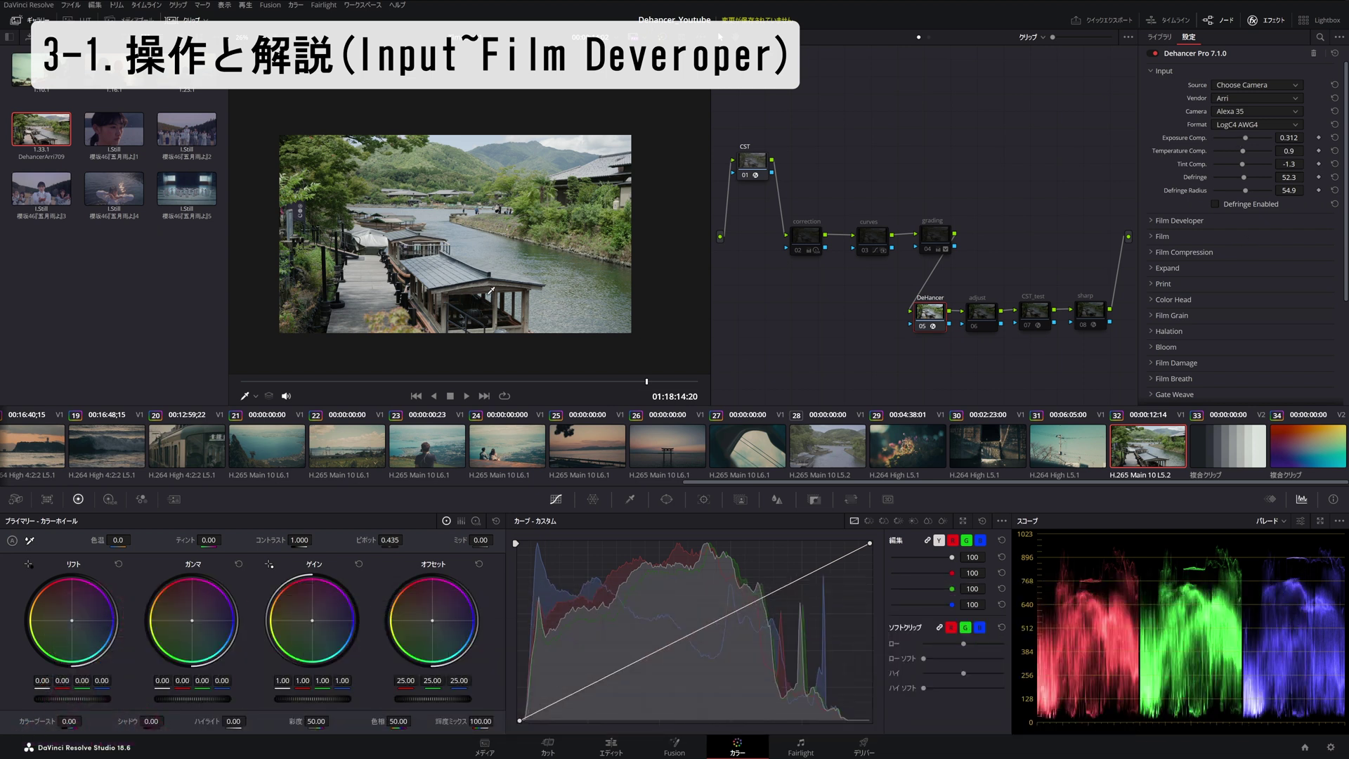
Step: Review the Dehancer inspector sections and expand Film Developer to show Contrast Boost through Color Boost
scroll(496, 287, up, 2)
scroll(498, 283, up, 1)
scroll(491, 280, up, 1)
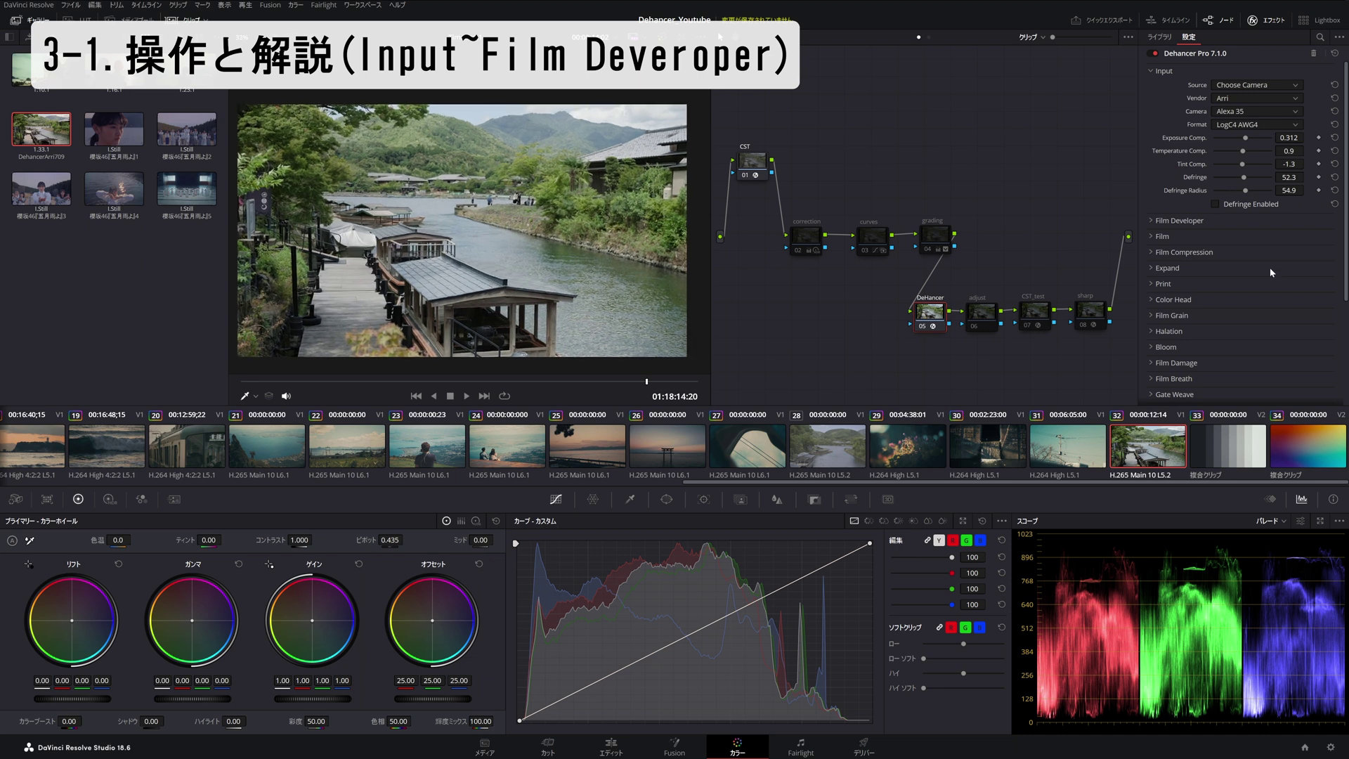
scroll(1249, 233, down, 3)
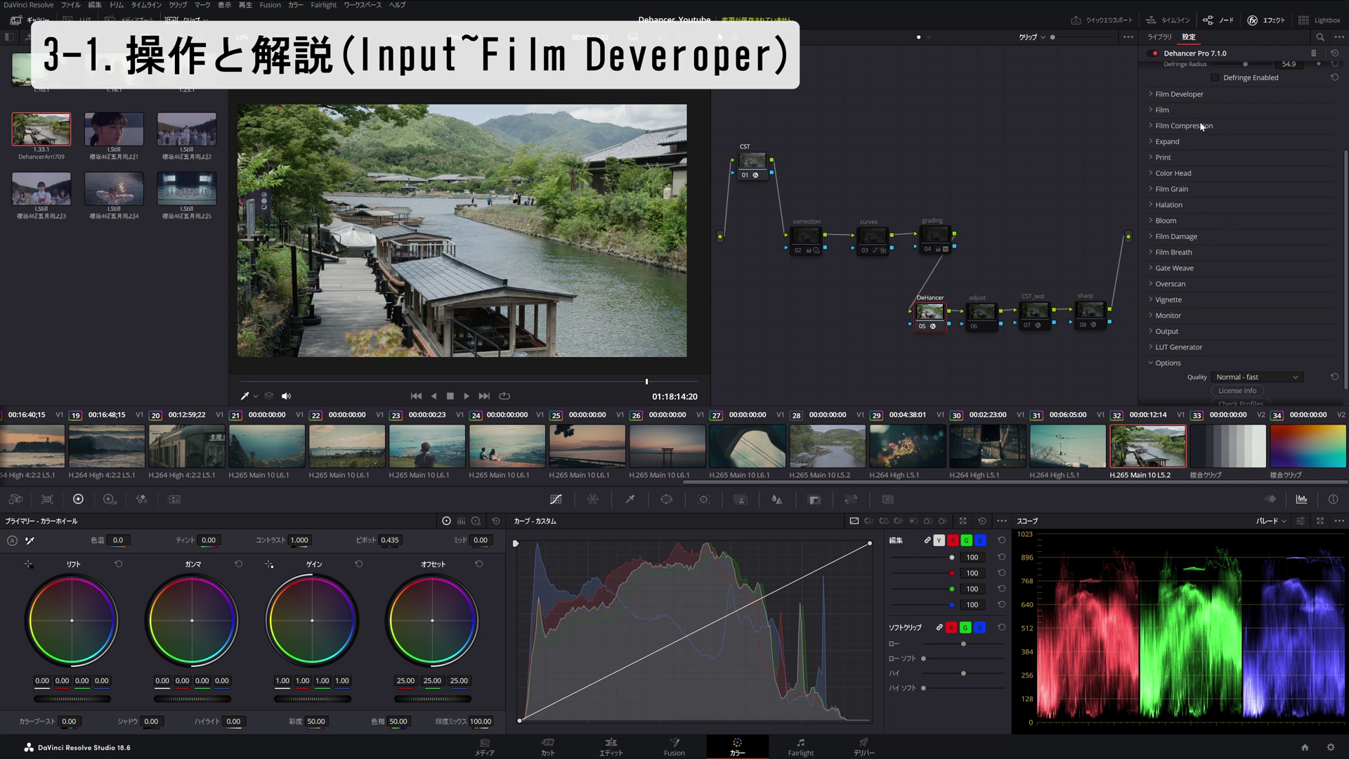
scroll(1202, 123, up, 3)
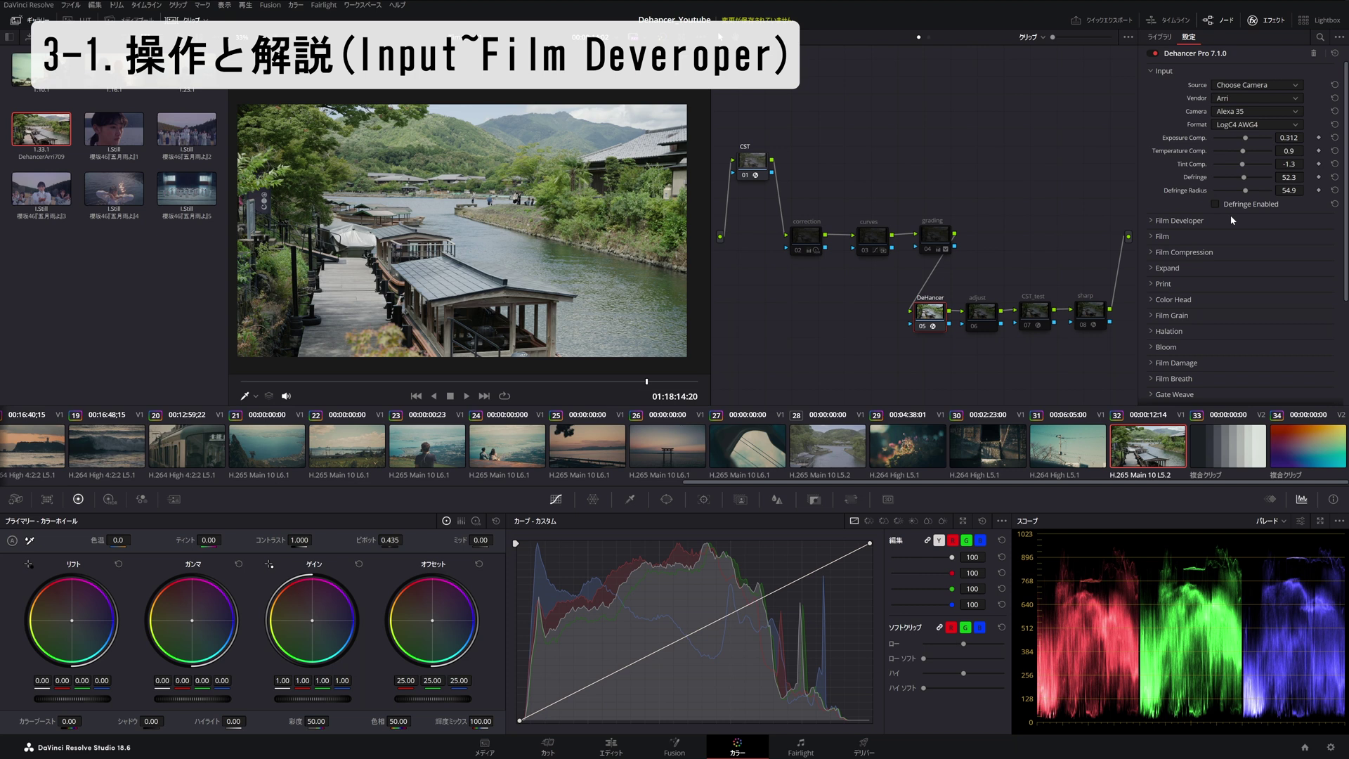
click(1158, 221)
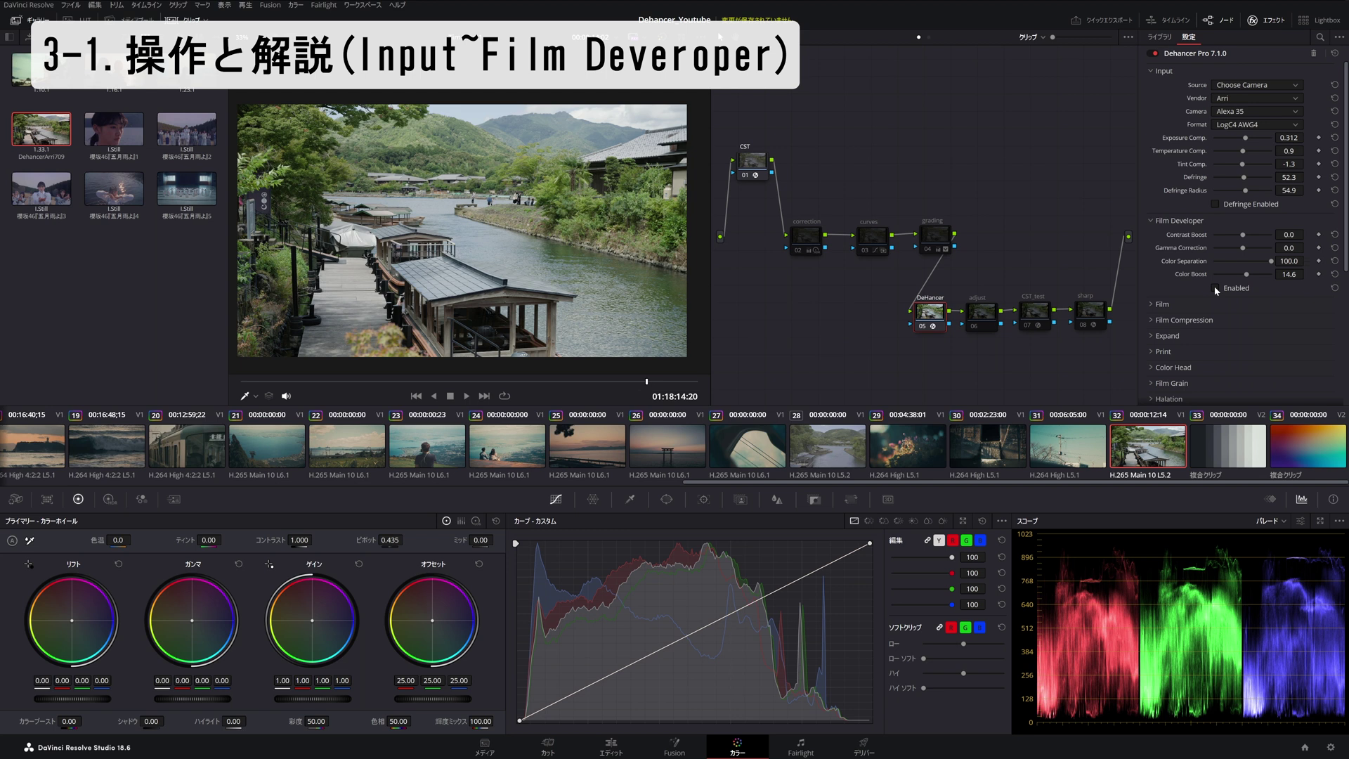
Step: Enable Film Developer with Color Separation 82.6 and Color Boost about 18.2, and expand Film
click(1215, 287)
scroll(1216, 288, down, 2)
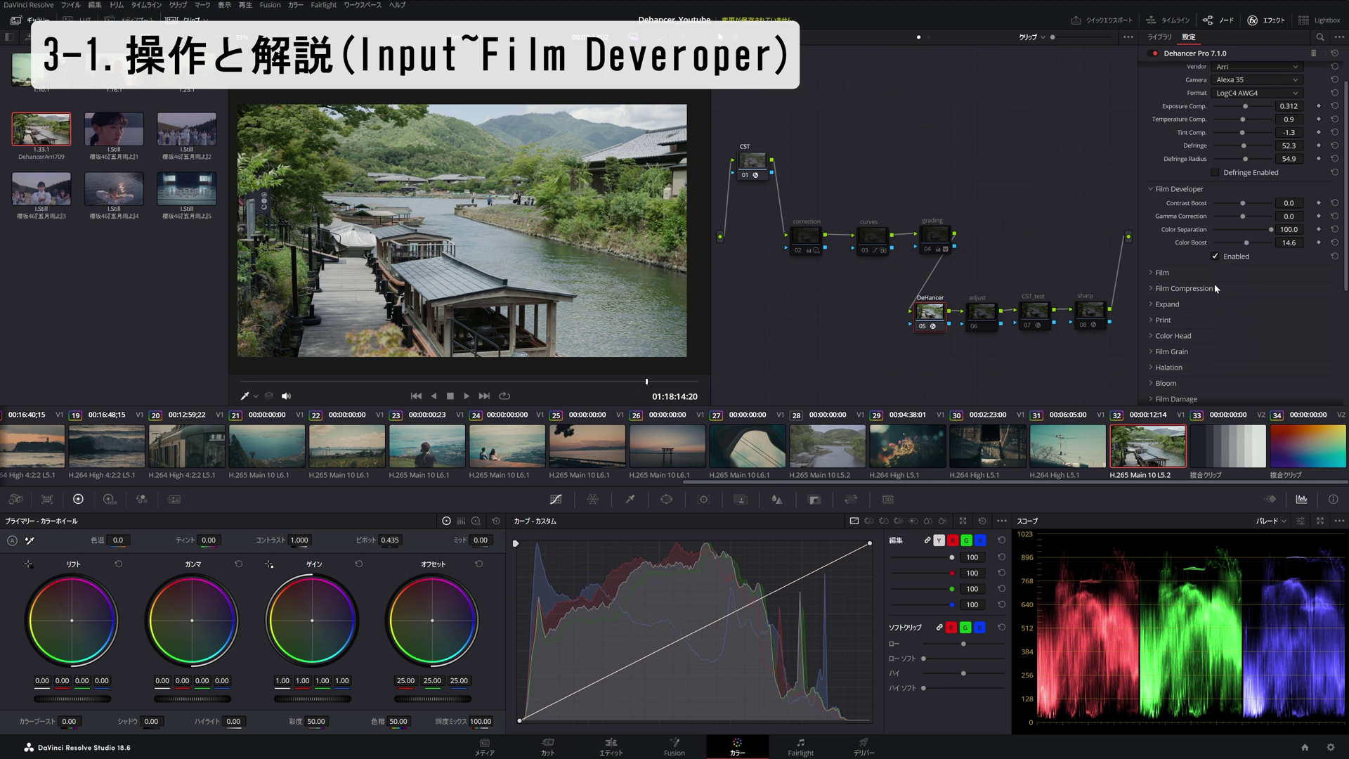
drag(1265, 235, 1263, 233)
drag(1248, 242, 1249, 242)
scroll(1275, 240, down, 3)
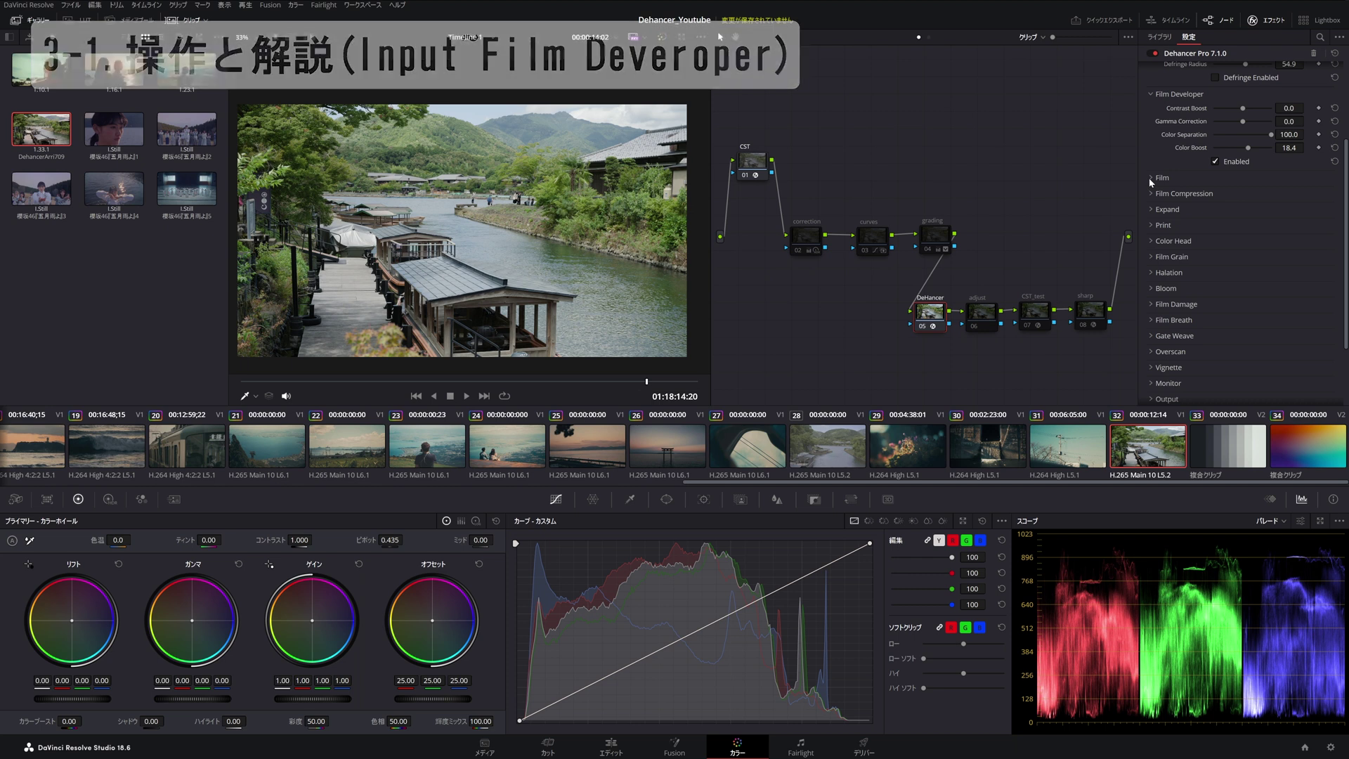
click(1153, 179)
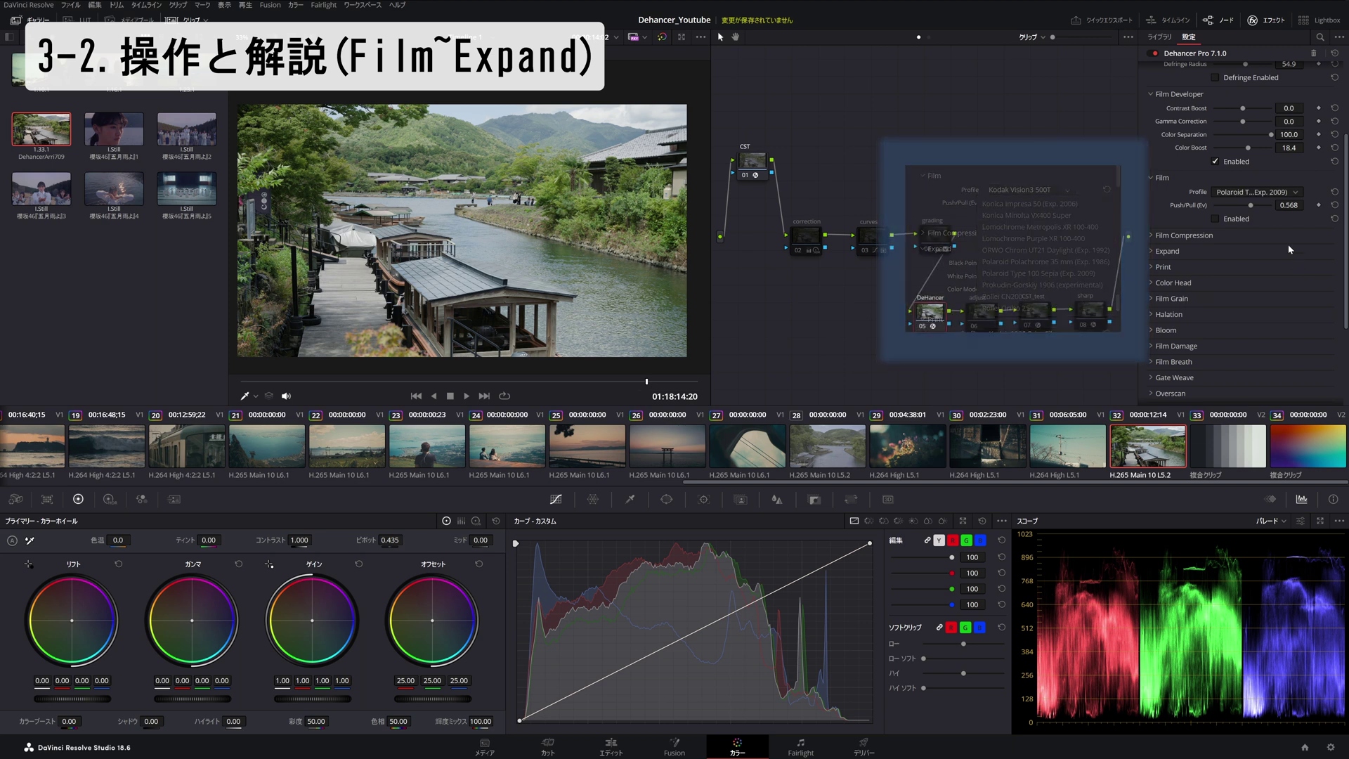
Step: Enable the Film stage and tune its Push/Pull (Ev) to 0.678
click(1216, 218)
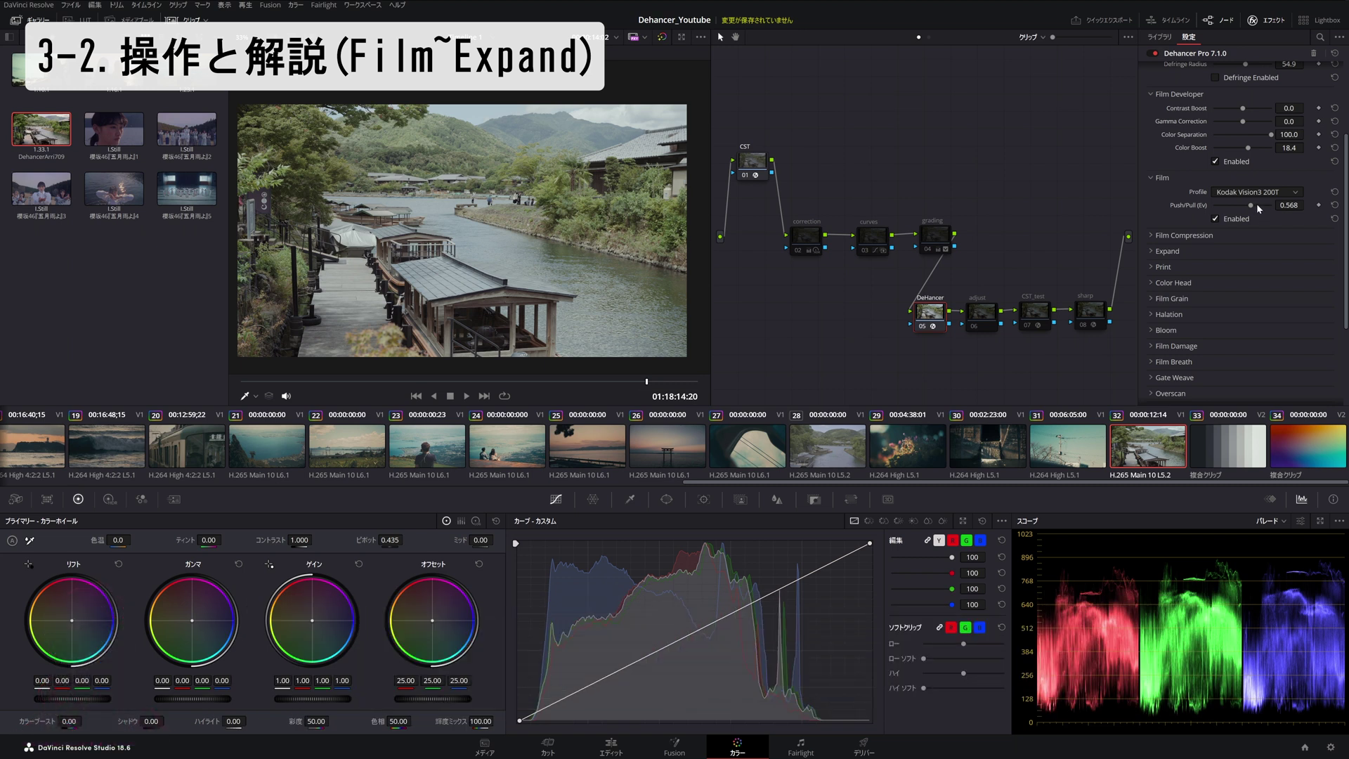
drag(1250, 208, 1249, 209)
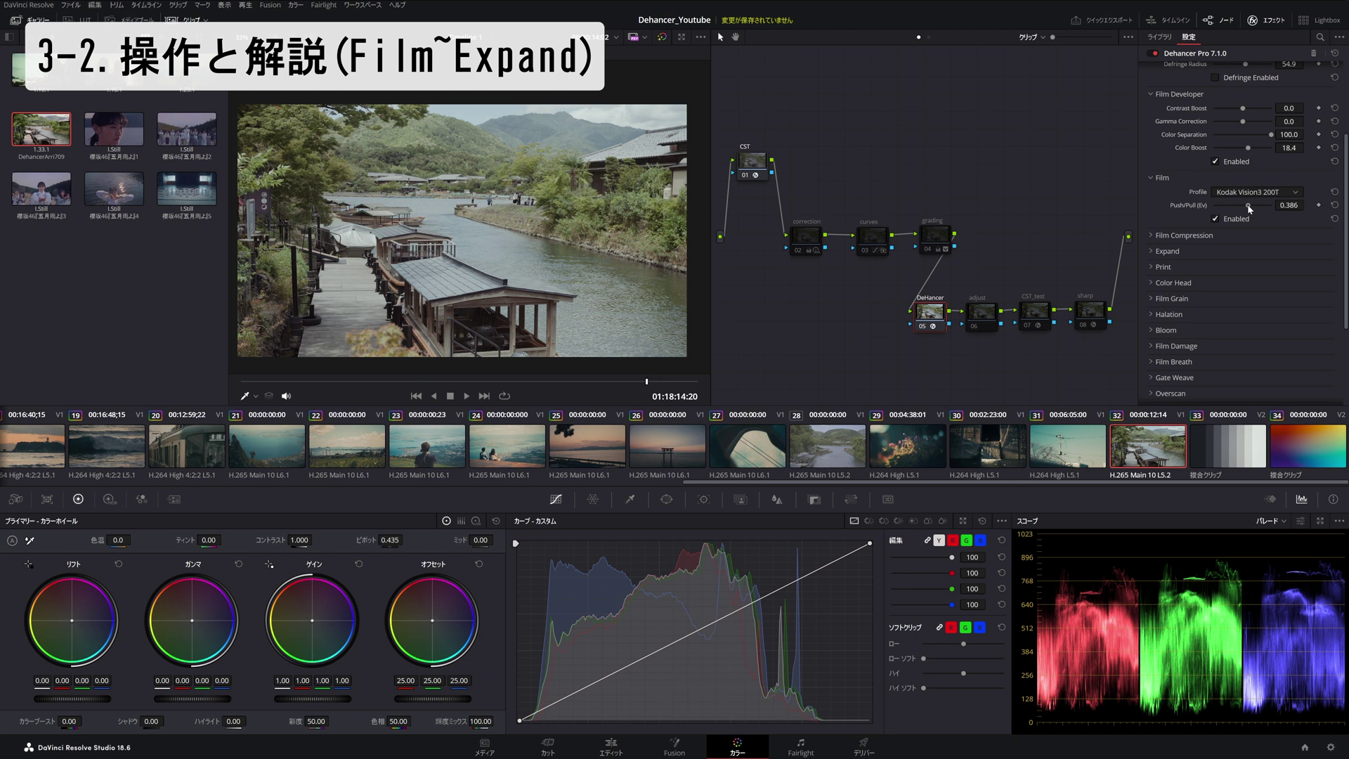
drag(1249, 207, 1258, 207)
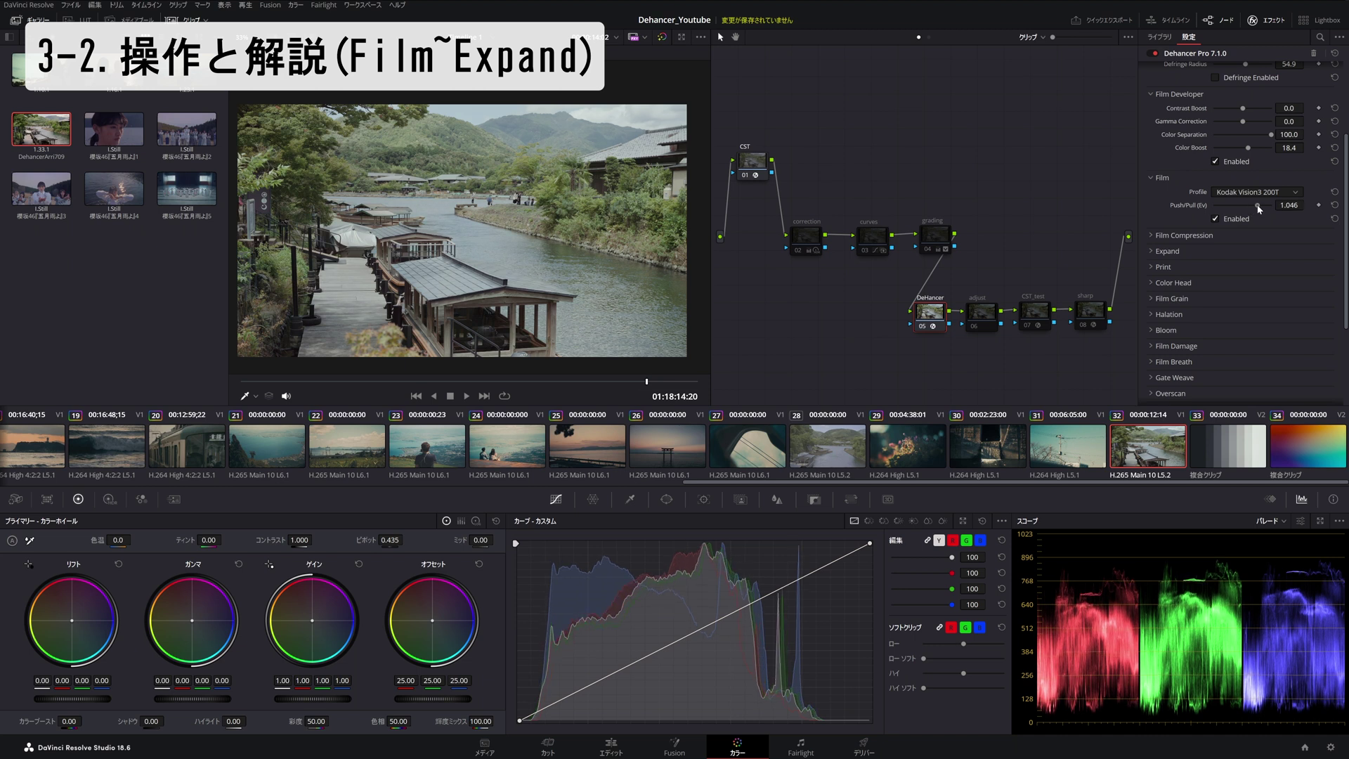
mouse_move(1259, 210)
mouse_down()
mouse_move(1238, 220)
mouse_move(1258, 223)
mouse_up()
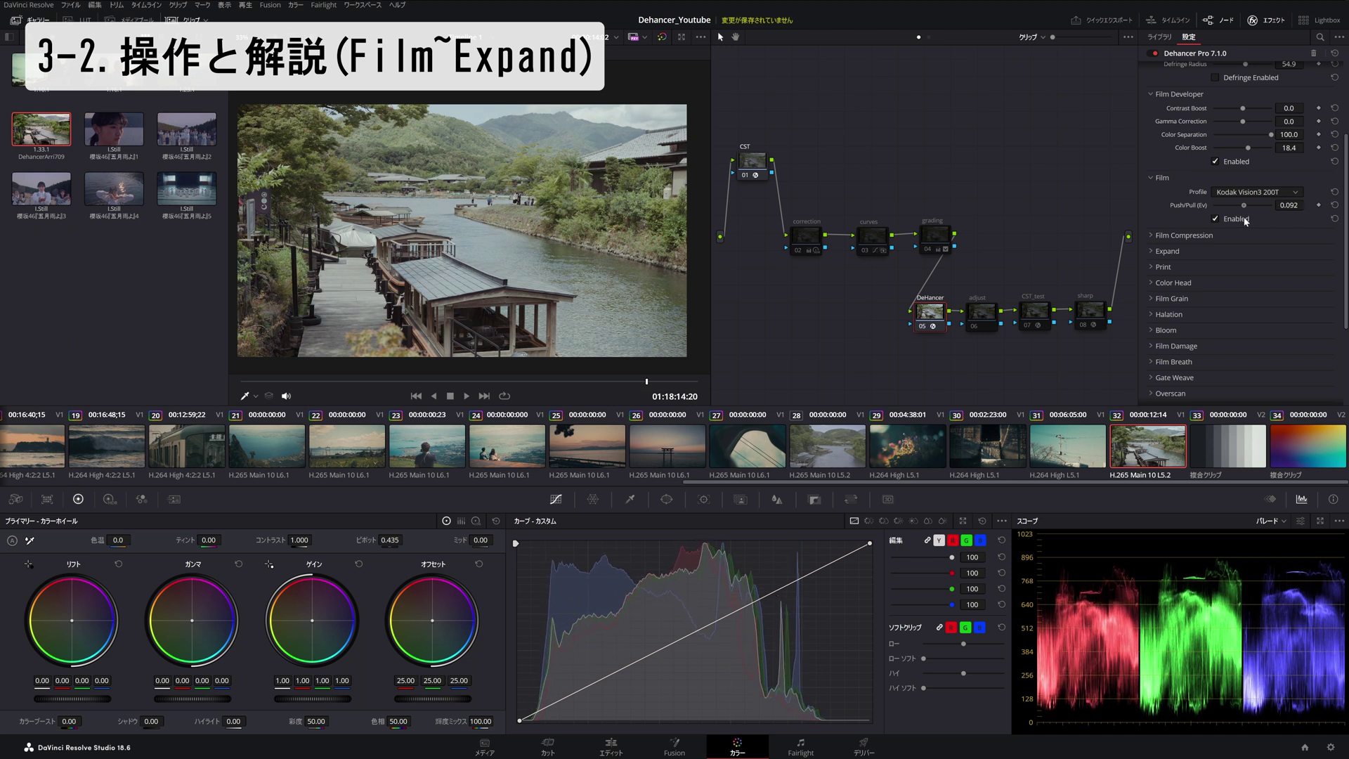
drag(1257, 220, 1240, 215)
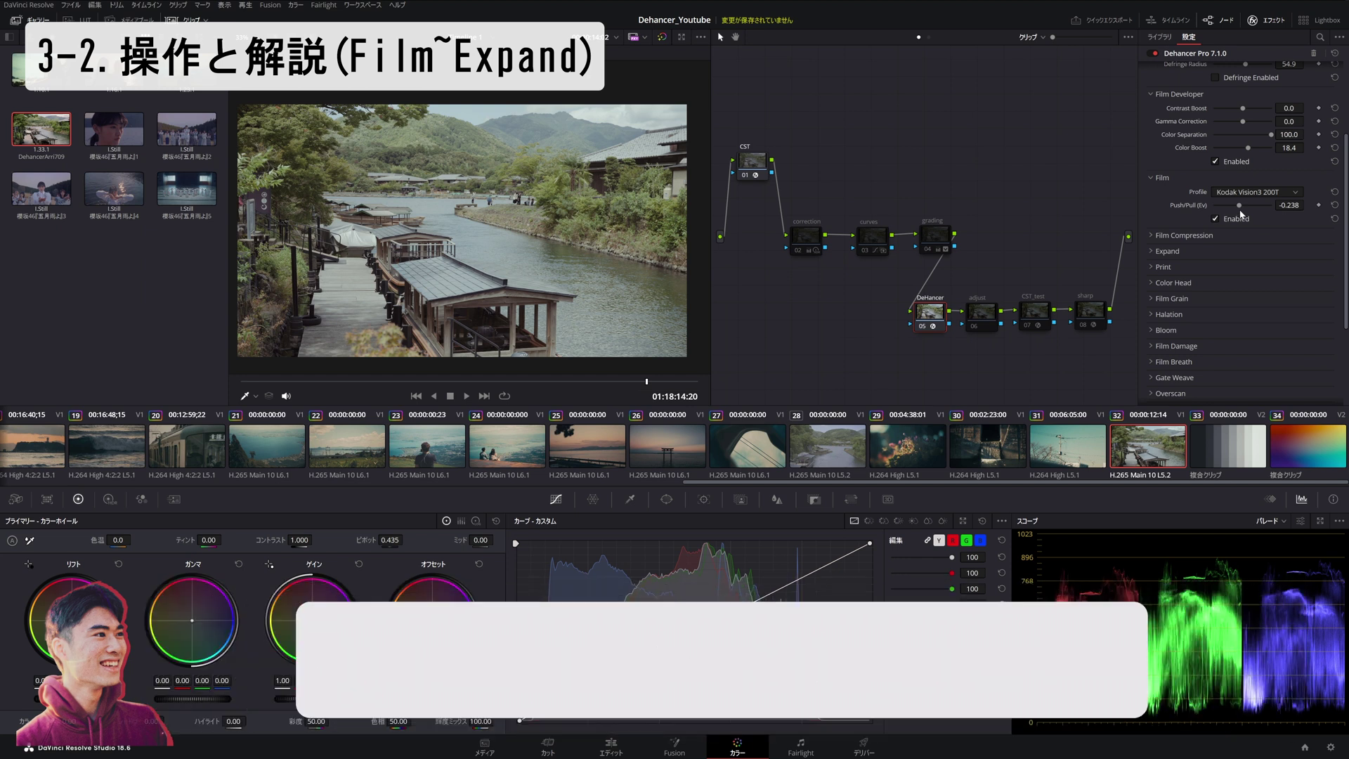
drag(1241, 217, 1254, 214)
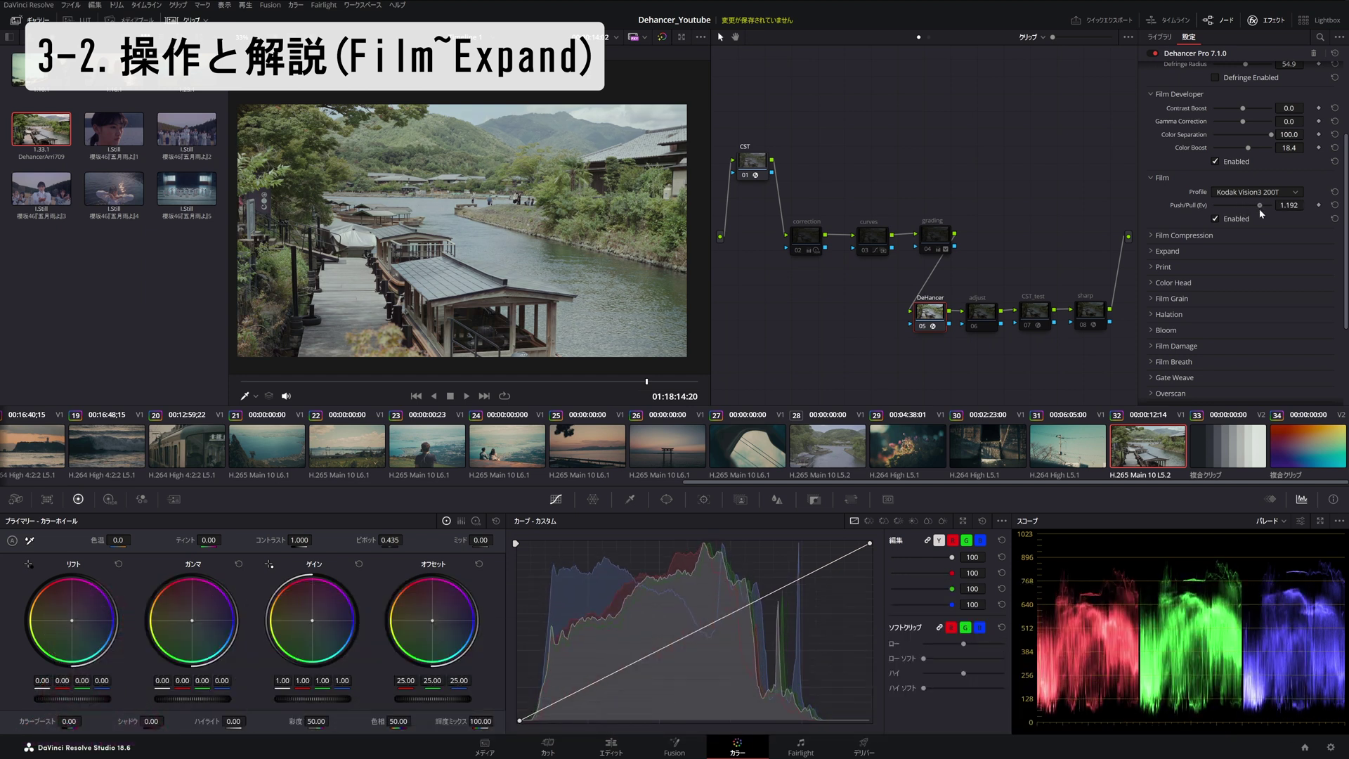
drag(1256, 213, 1254, 215)
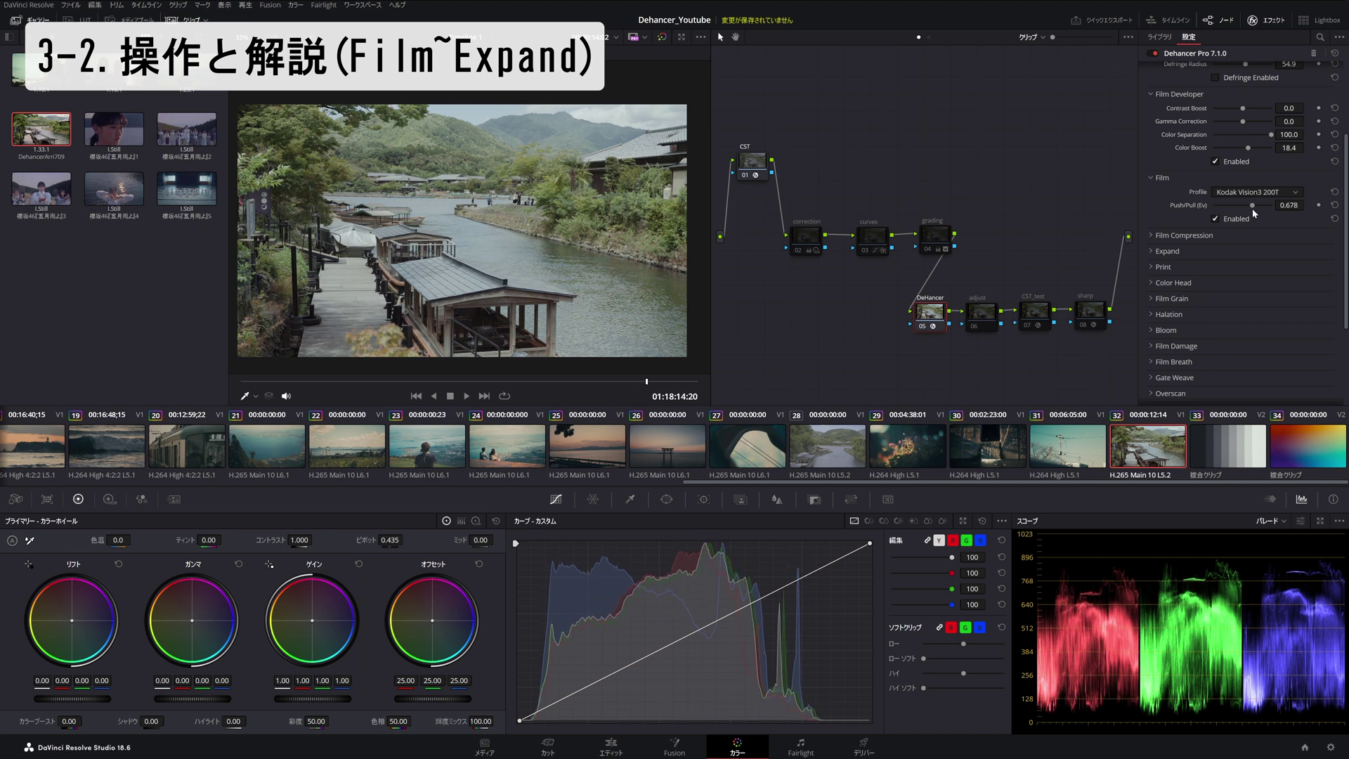
scroll(1253, 210, down, 2)
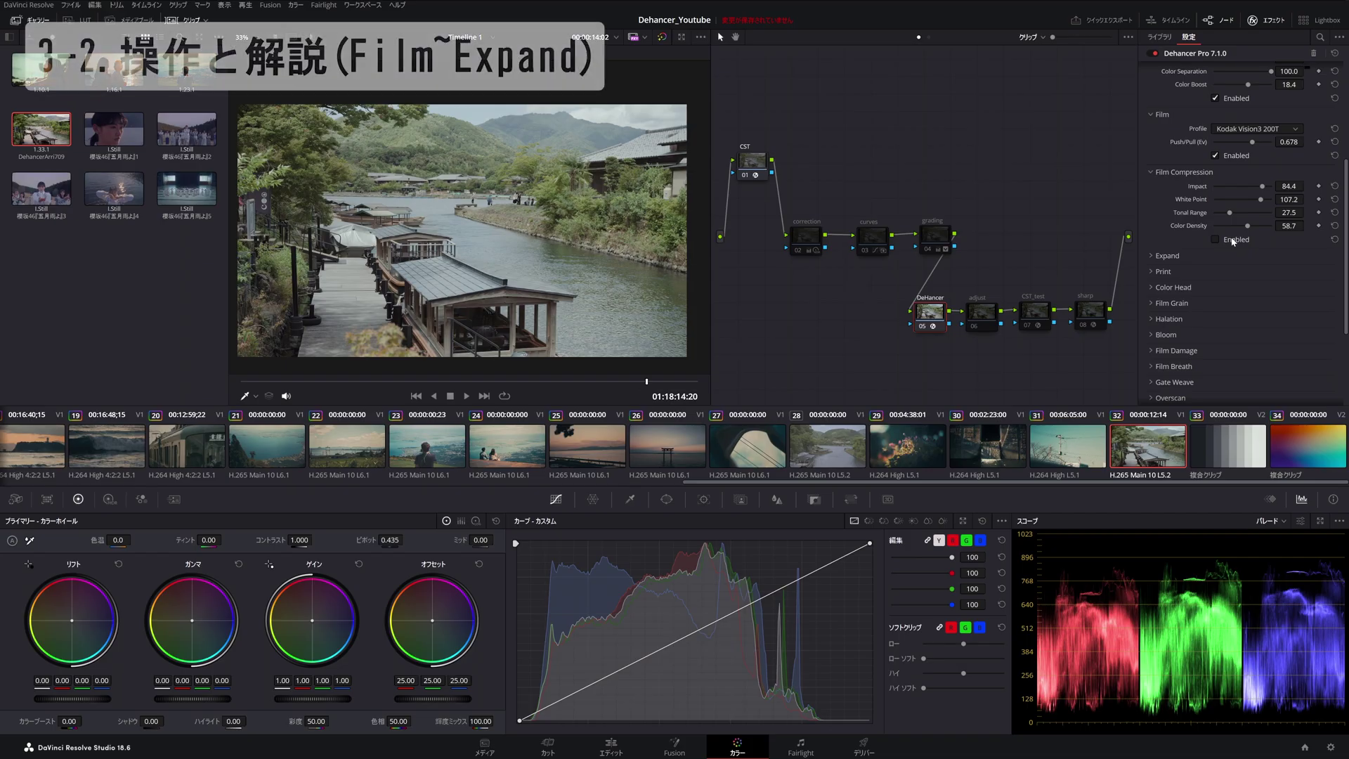
Step: Set Film Compression Color Density to 57.8 and White Point to 100.1
drag(1250, 229, 1252, 198)
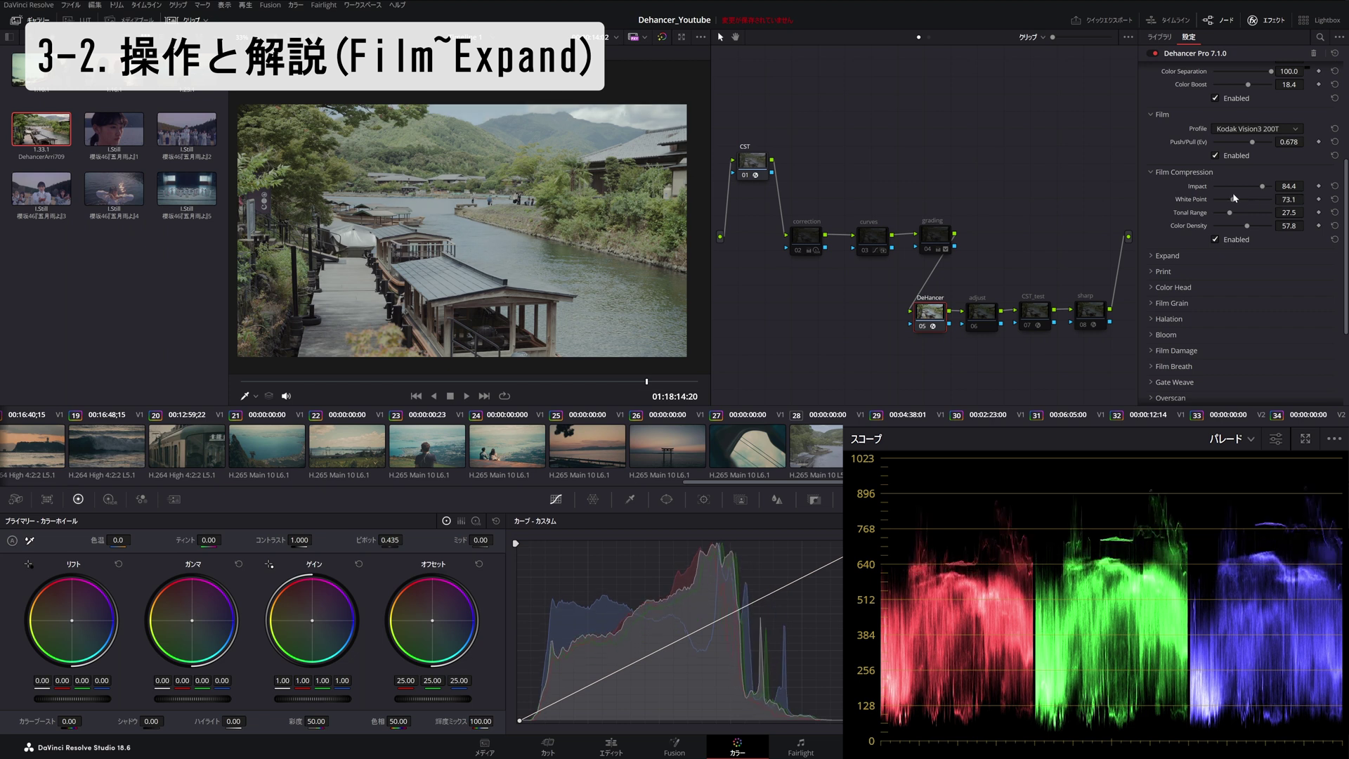
drag(1252, 198, 1206, 204)
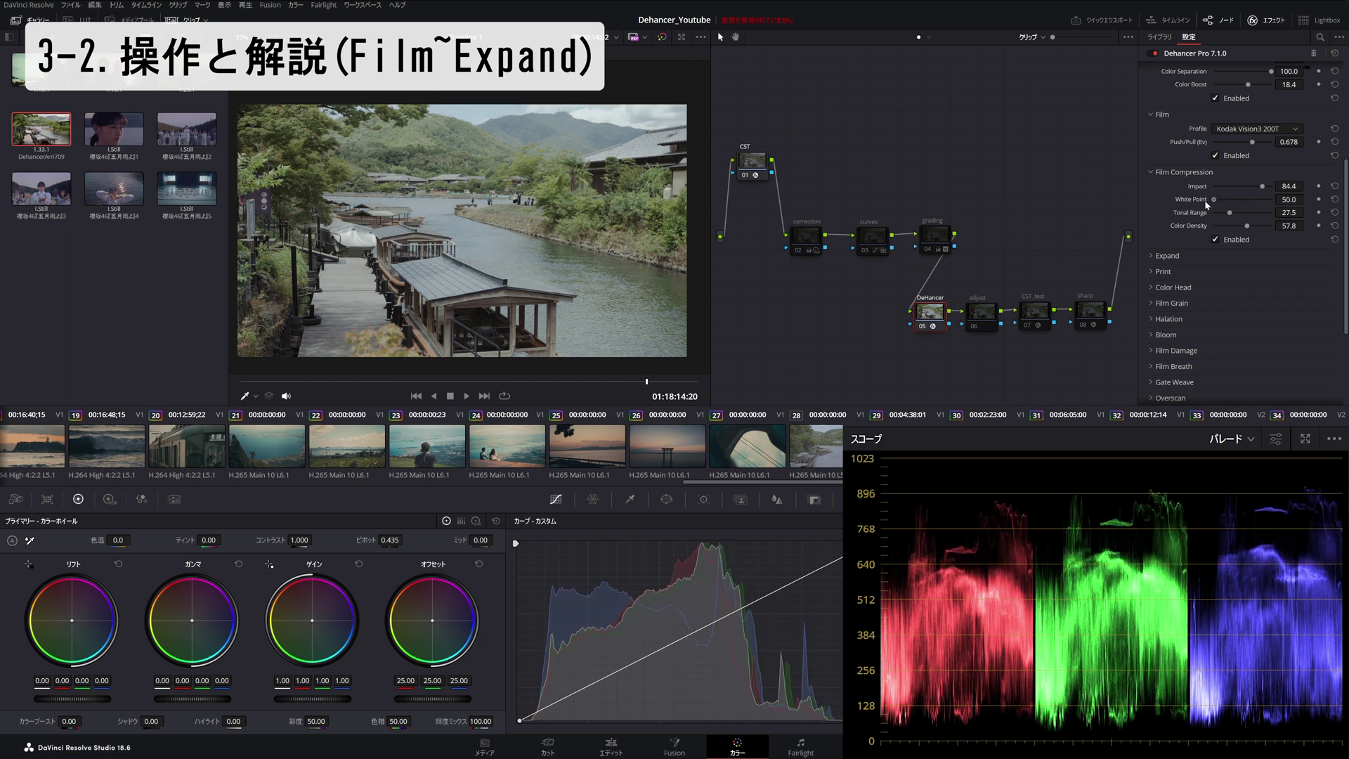
drag(1211, 201, 1254, 224)
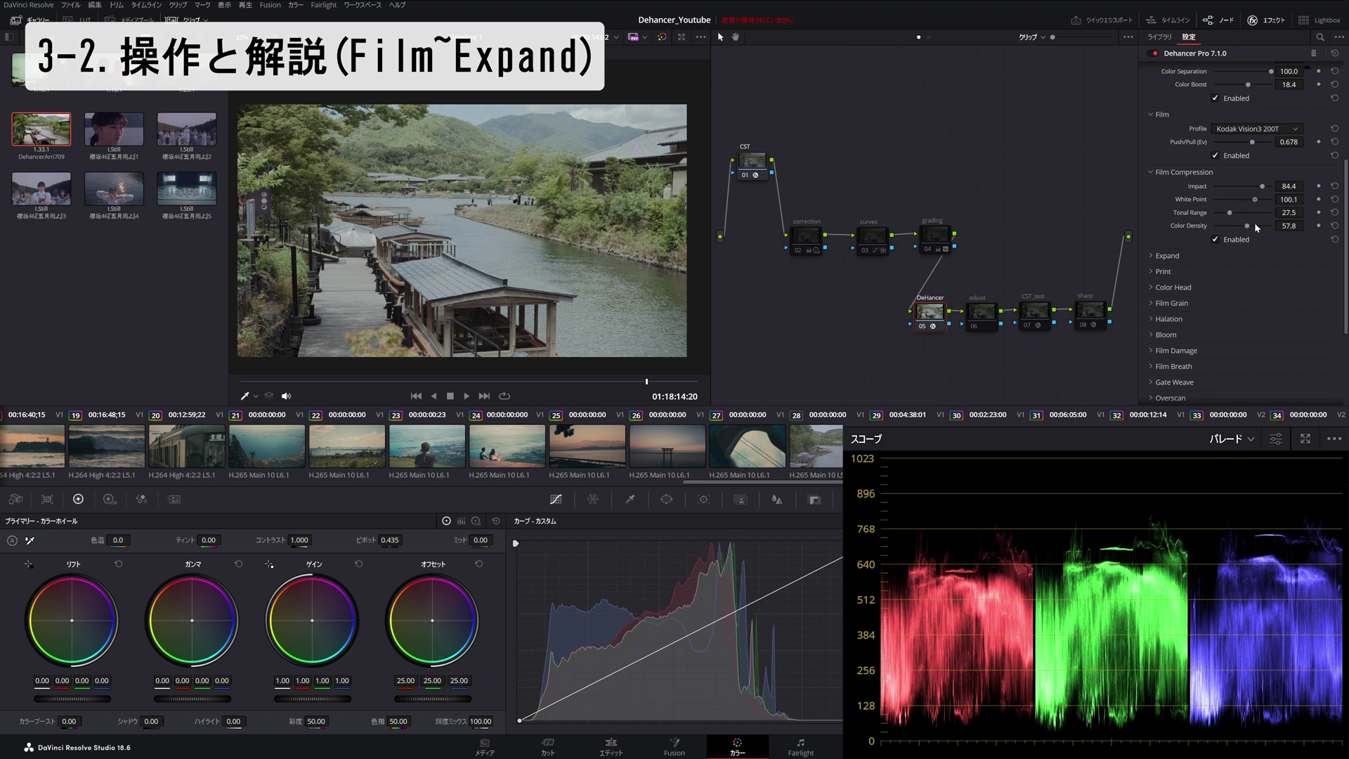
scroll(1216, 214, down, 2)
Step: Try the Expand stage with White Point lowered to 96.1, then disable it again
click(1170, 194)
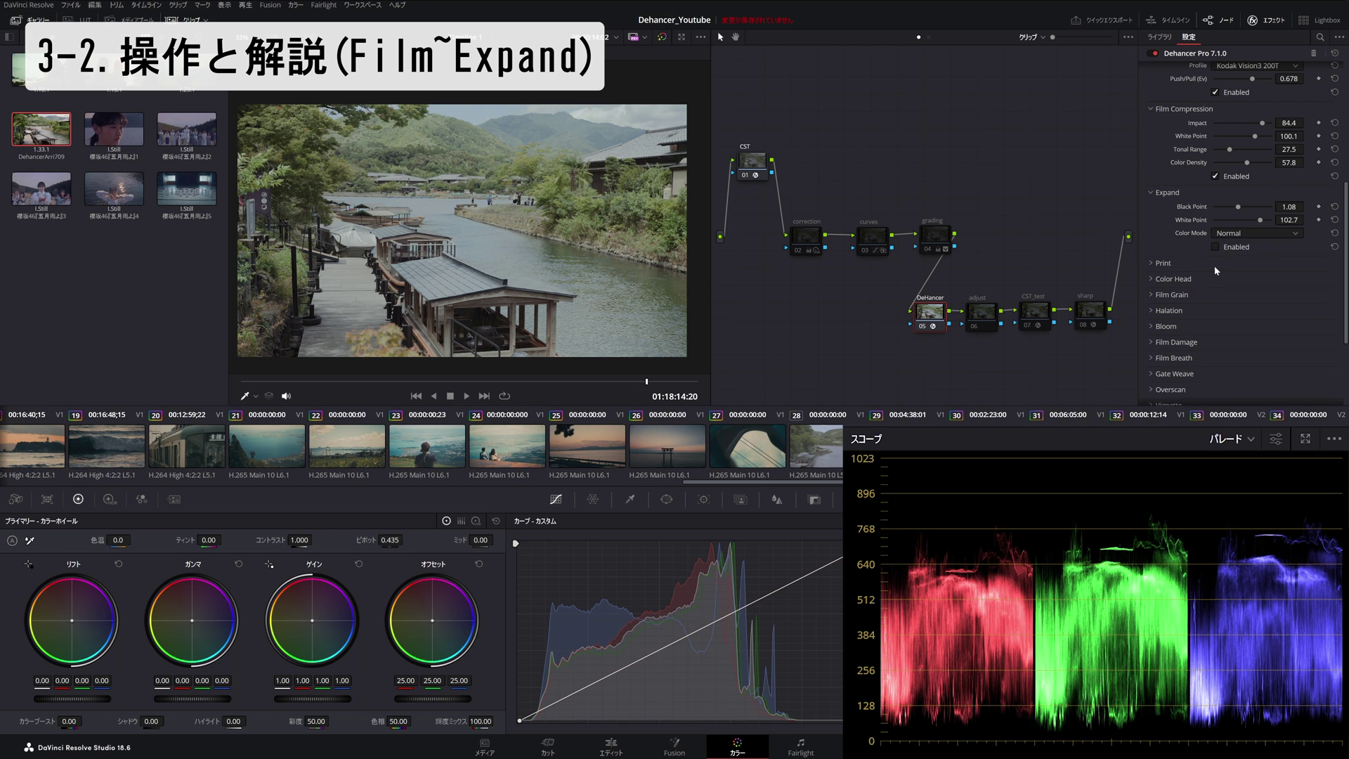
scroll(1218, 279, down, 1)
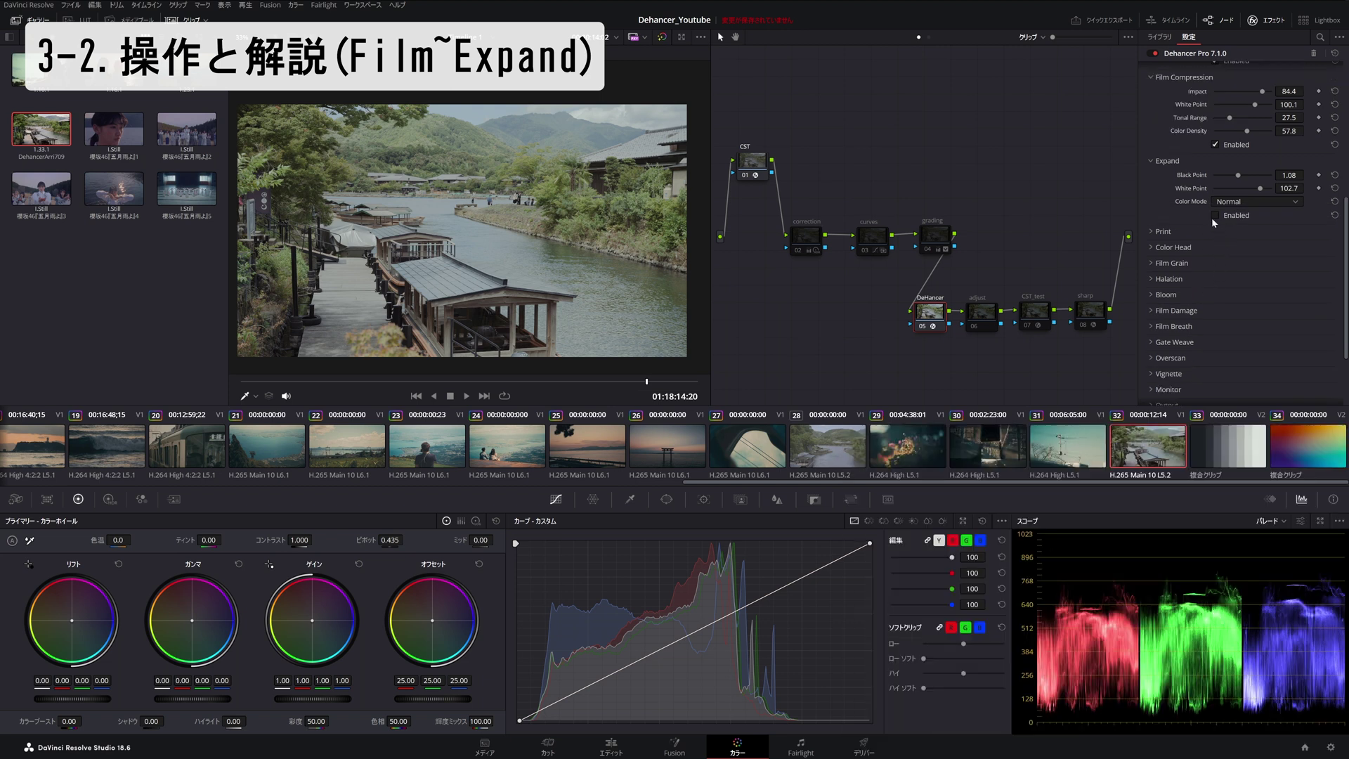
click(1215, 216)
scroll(1215, 232, up, 2)
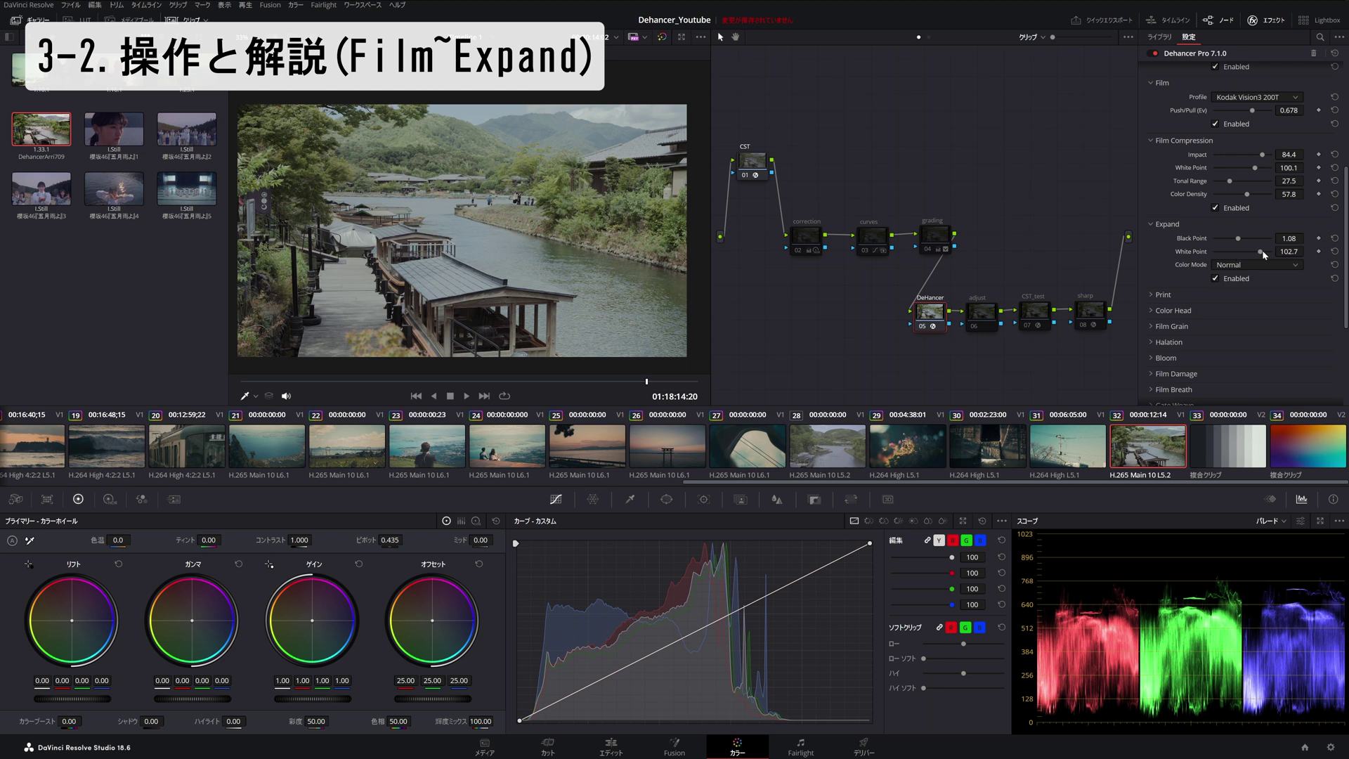
drag(1262, 253, 1256, 251)
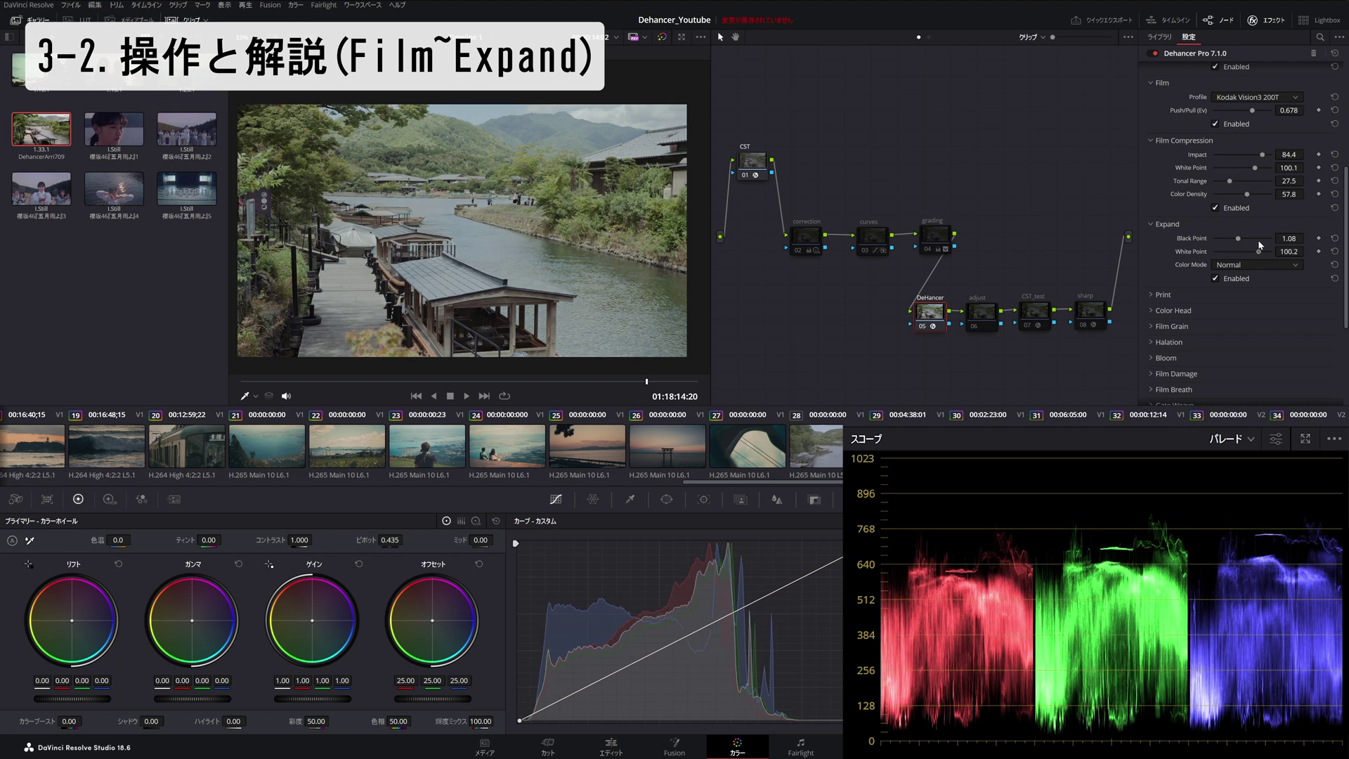
click(1216, 279)
Step: Expand the Print section's settings
scroll(1216, 276, down, 2)
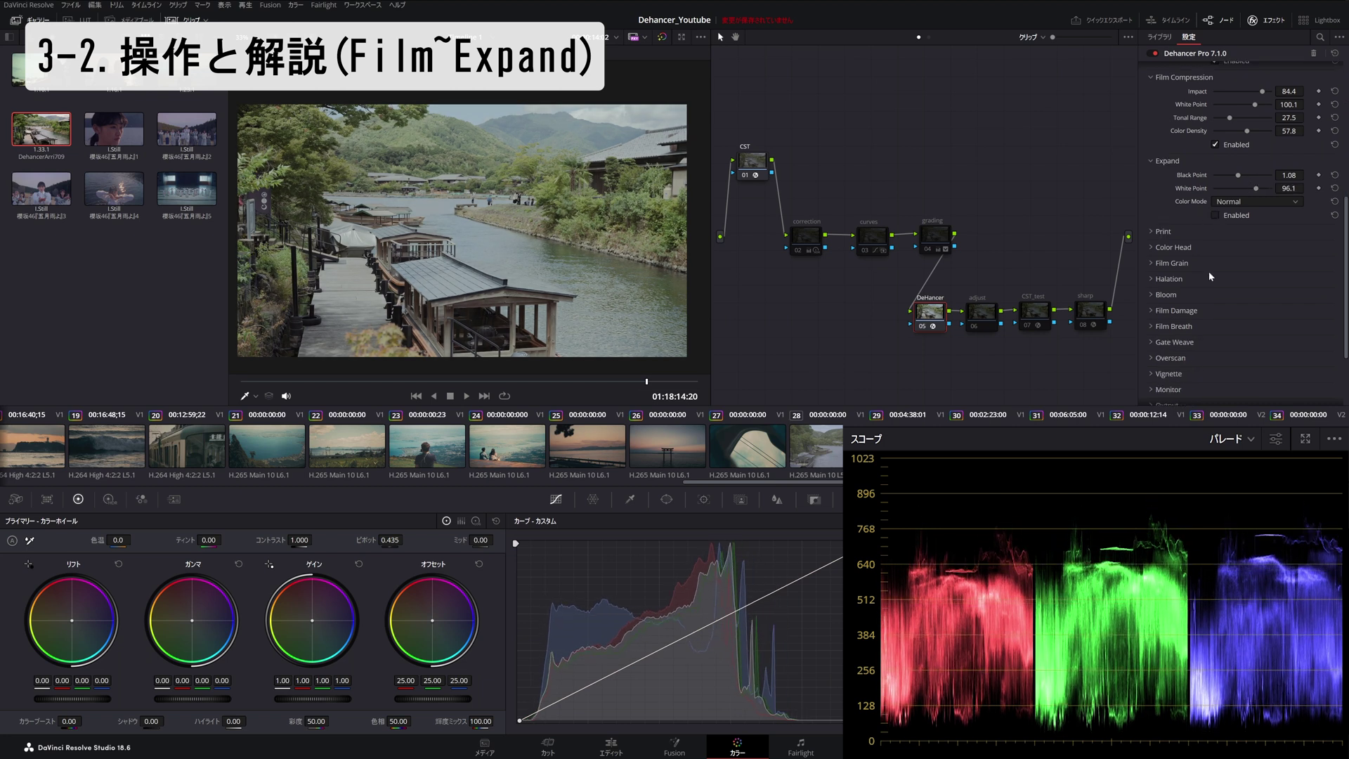
click(1158, 232)
scroll(1157, 230, down, 2)
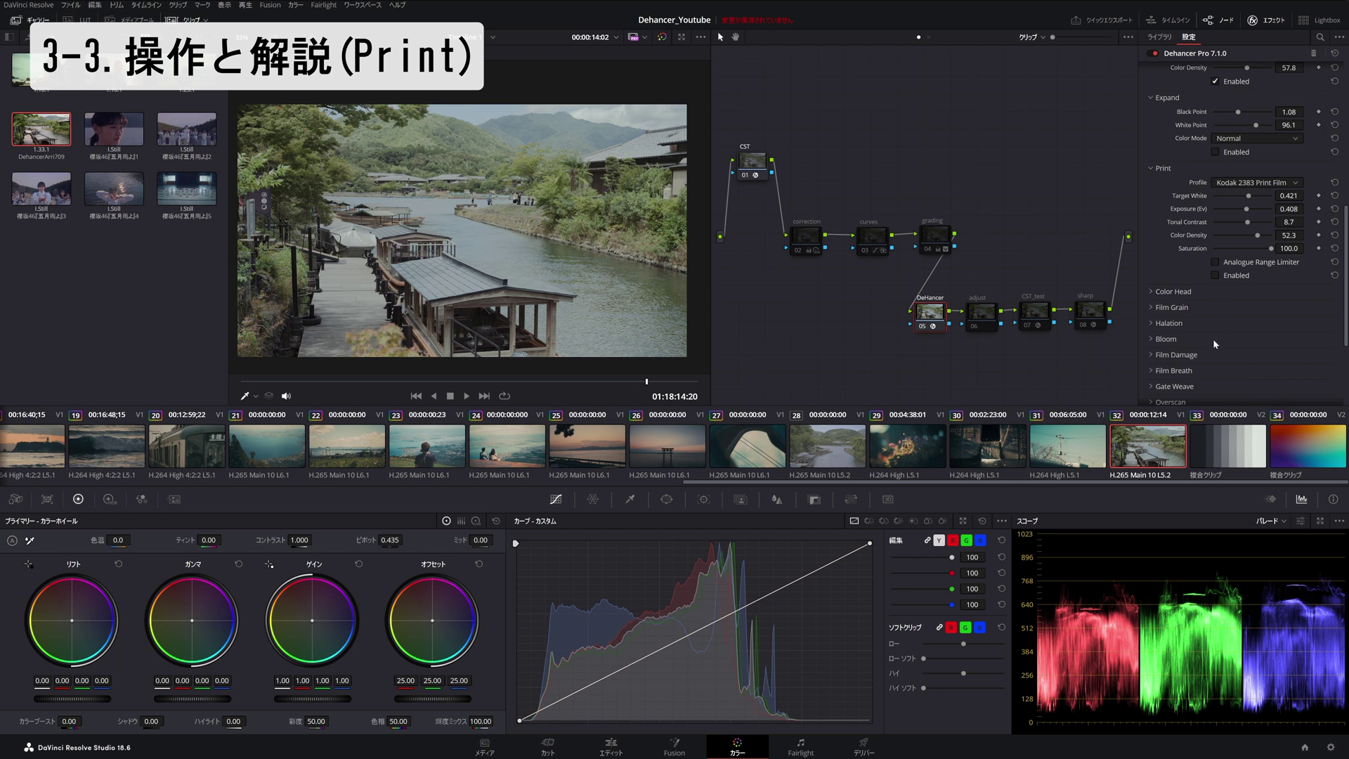
Step: Enable the Print stage and lower Color Density to 39.4 and Exposure to 0.468
click(1224, 274)
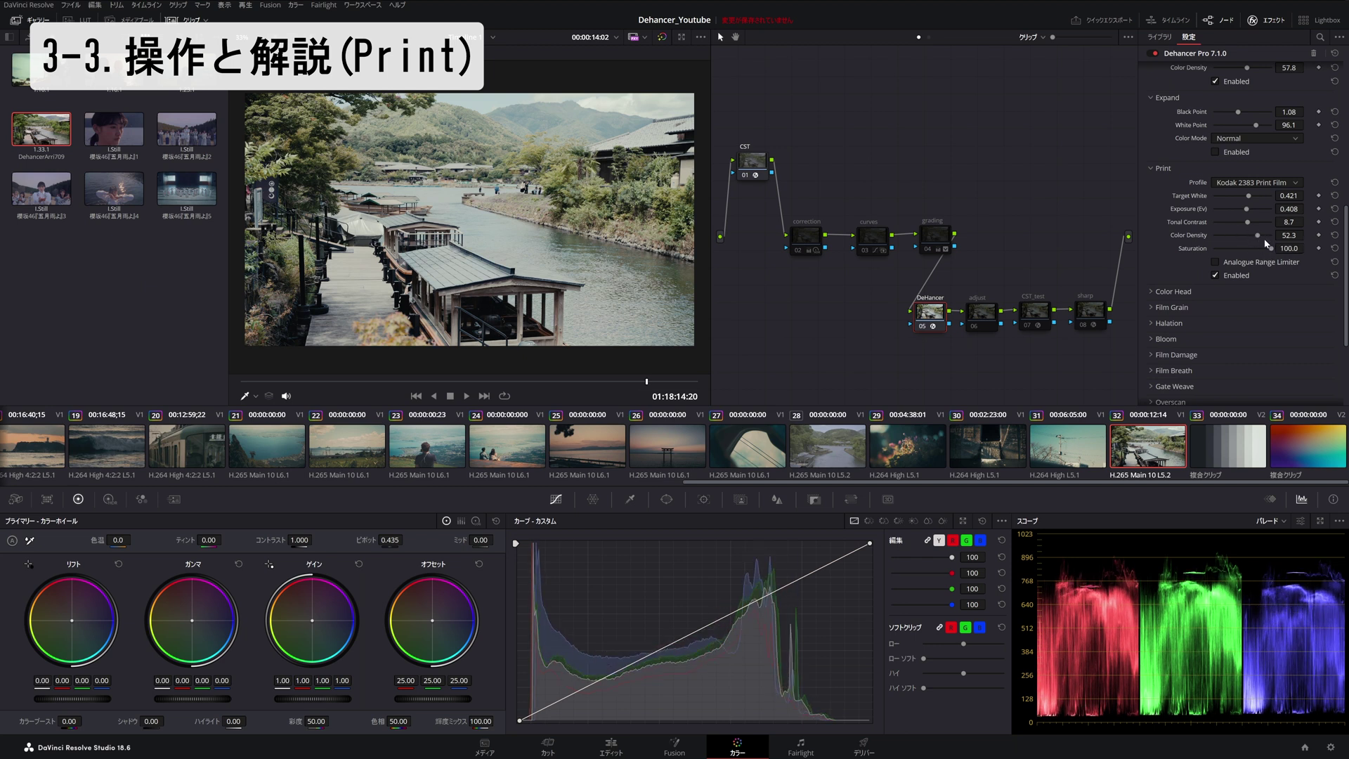
drag(1258, 235, 1245, 237)
drag(1248, 209, 1213, 216)
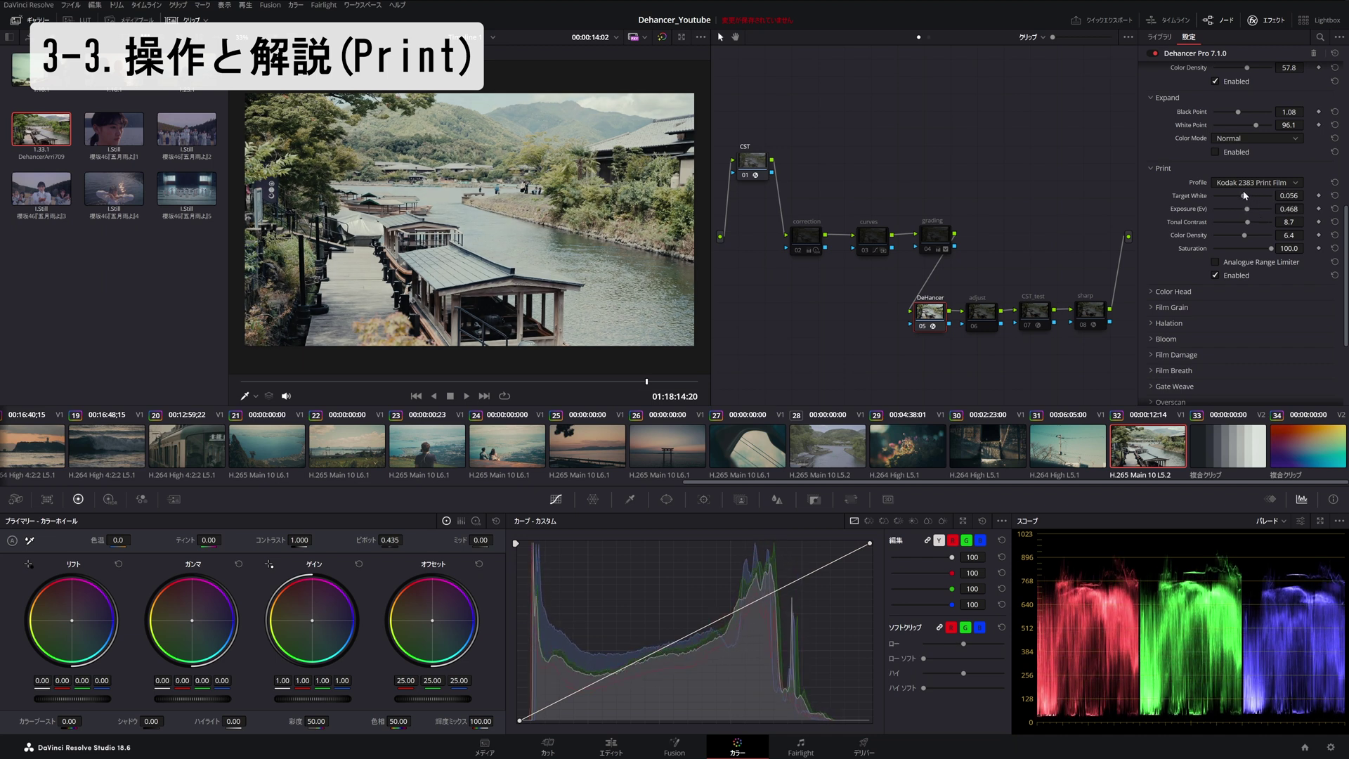
scroll(1230, 203, down, 3)
scroll(1233, 201, up, 3)
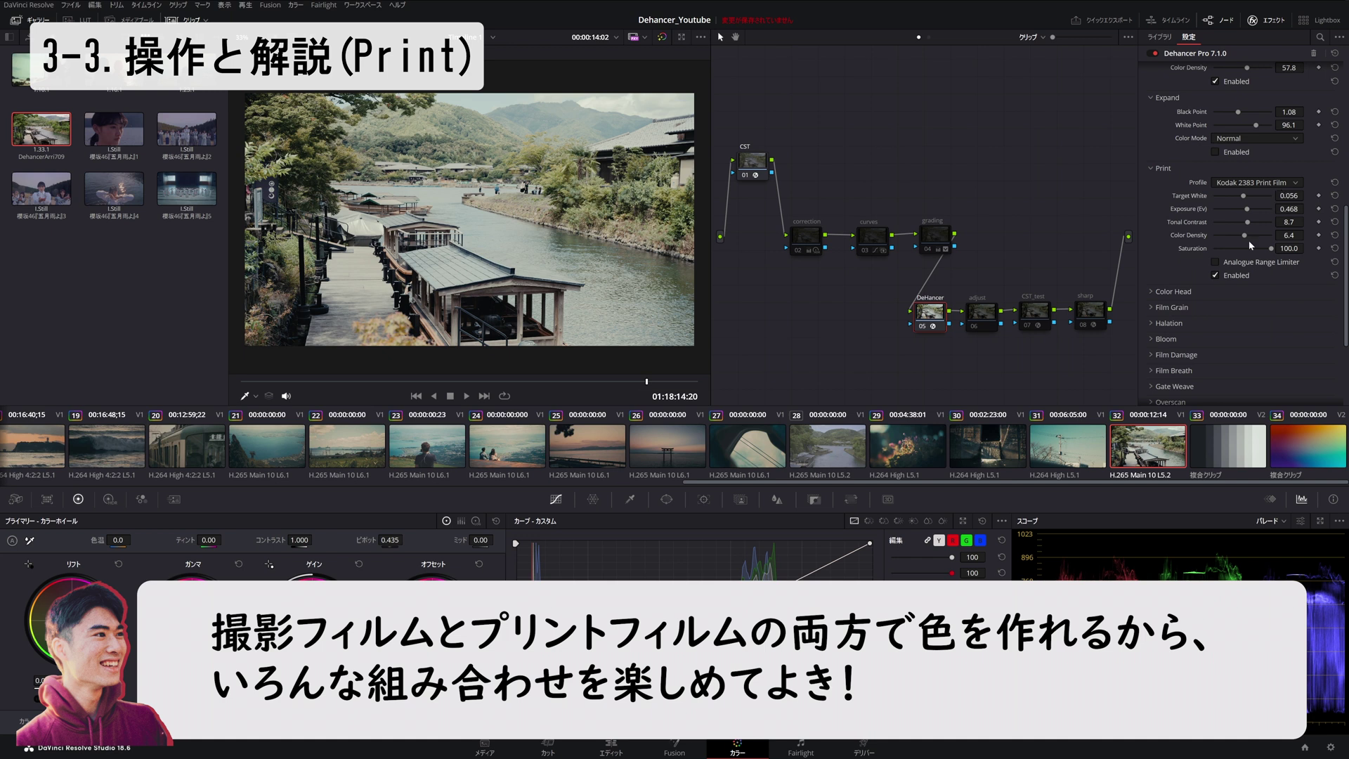
click(1153, 259)
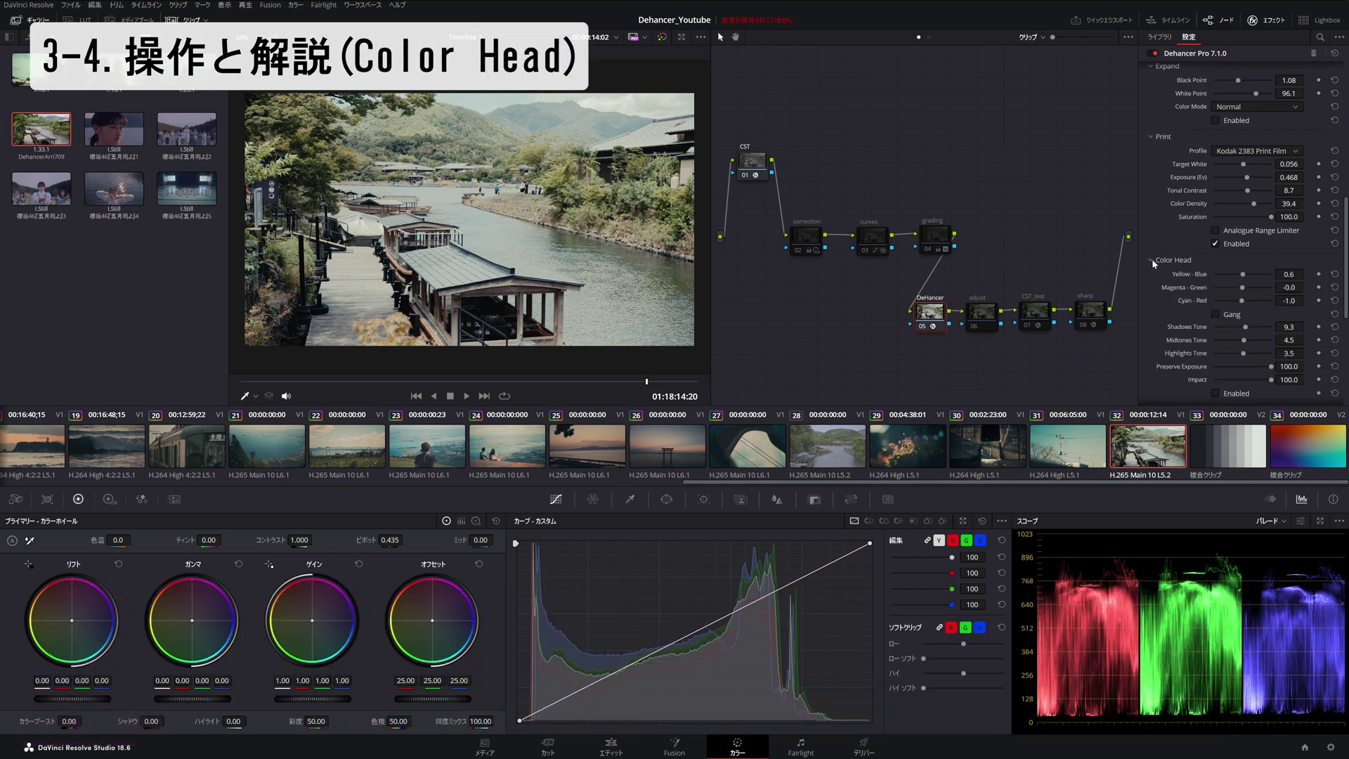
Step: Set Color Head Cyan-Red to -7.0, Magenta-Green to -2.2, and shift Yellow-Blue toward blue
scroll(1152, 259, down, 1)
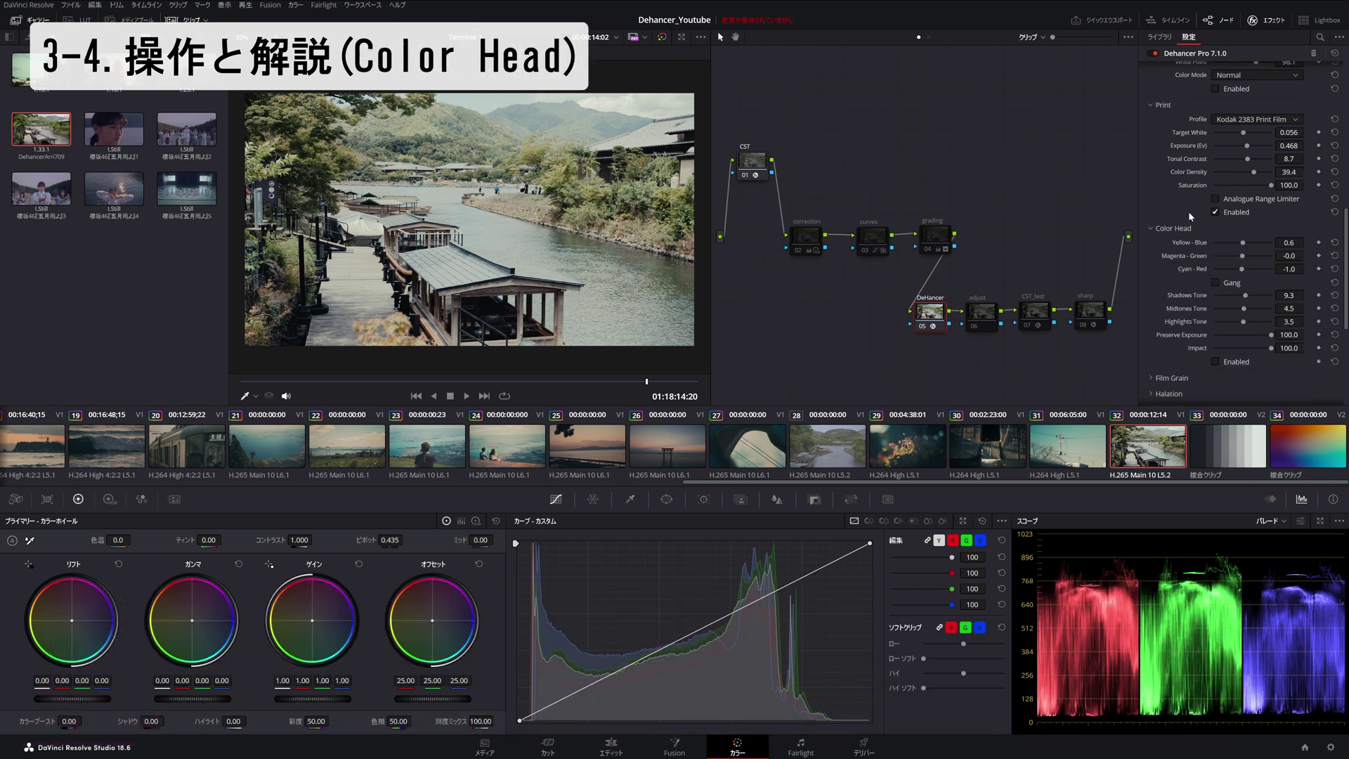
scroll(1190, 212, down, 1)
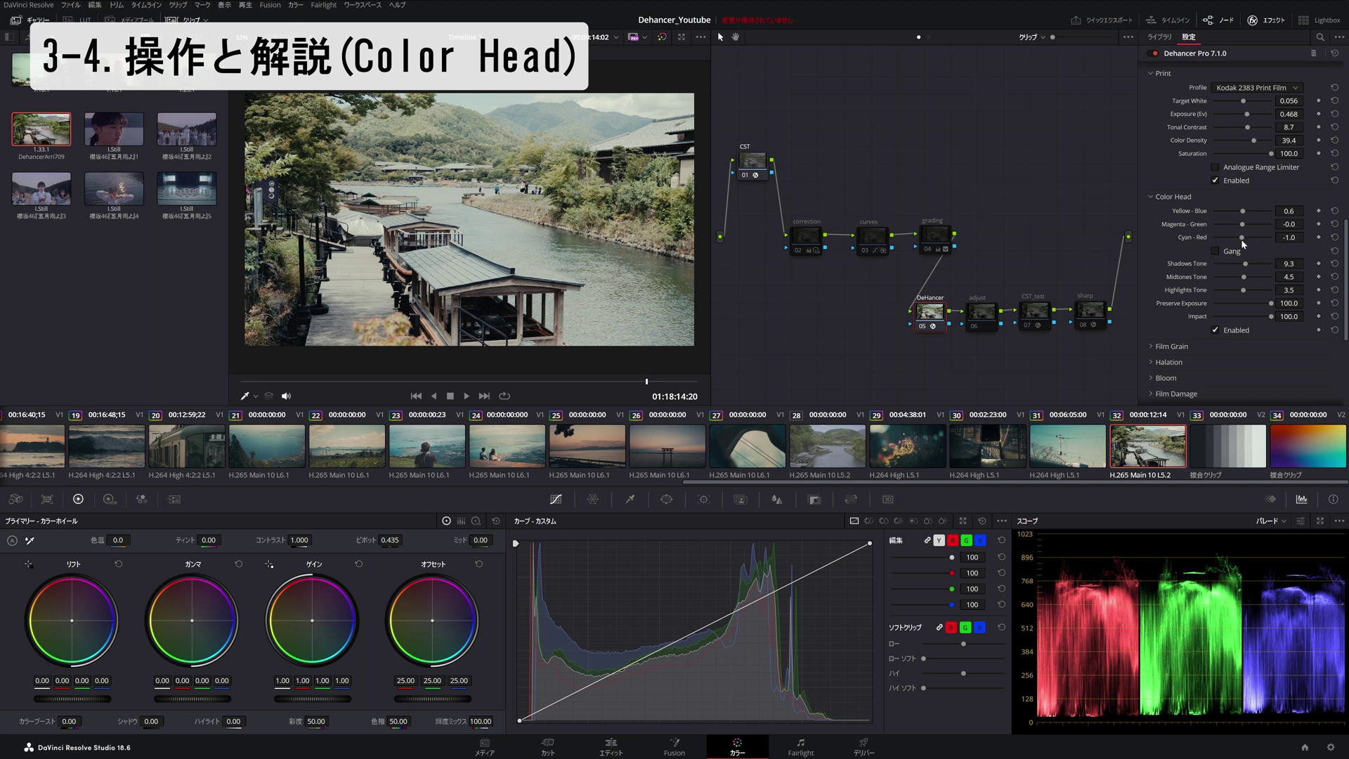
drag(1242, 239, 1239, 240)
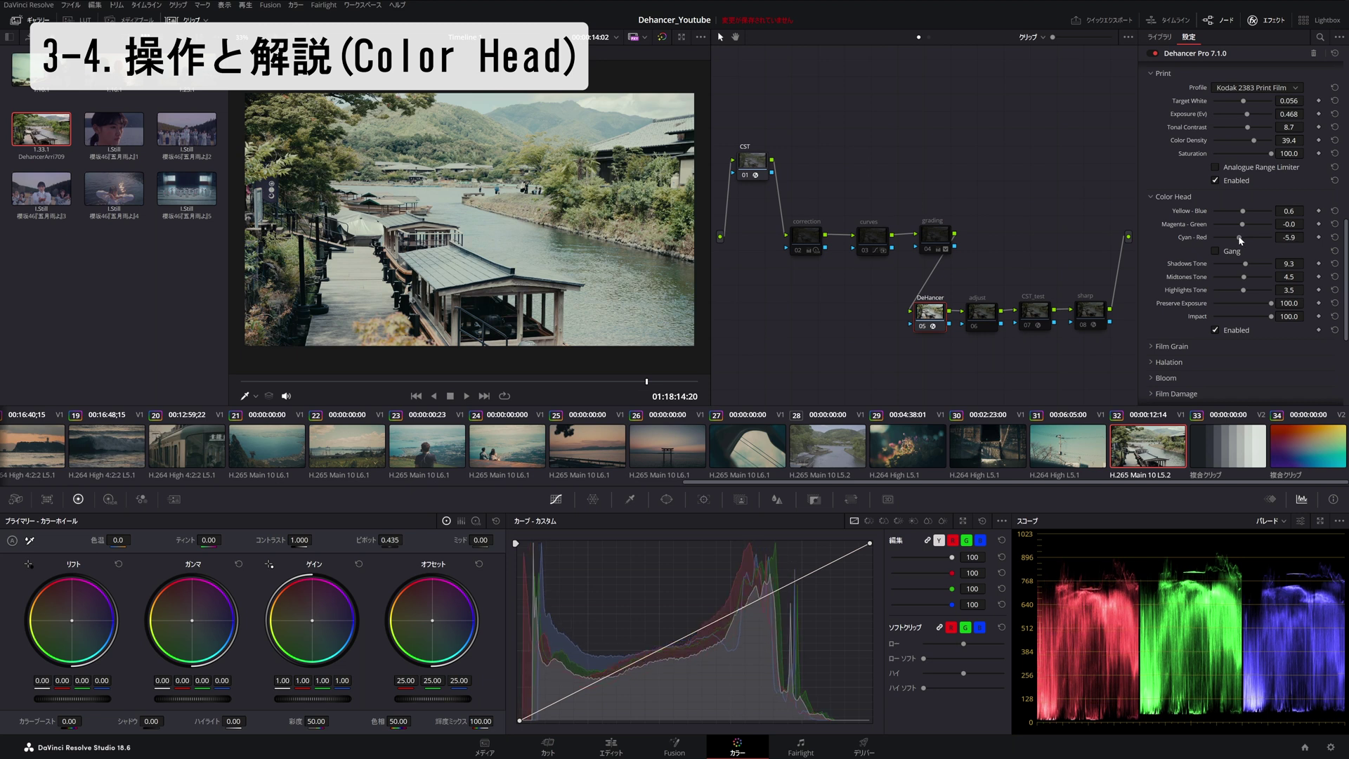
drag(1241, 240, 1238, 240)
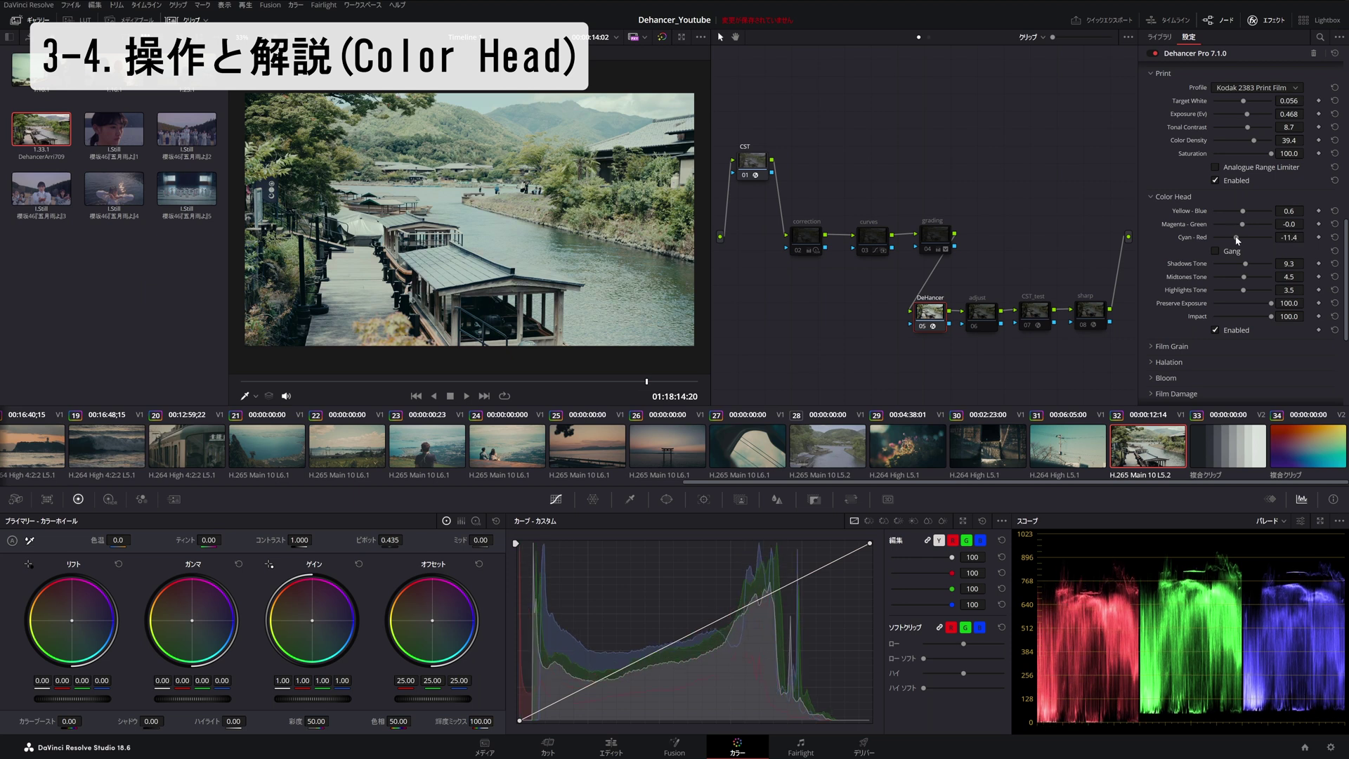
drag(1291, 237, 1306, 238)
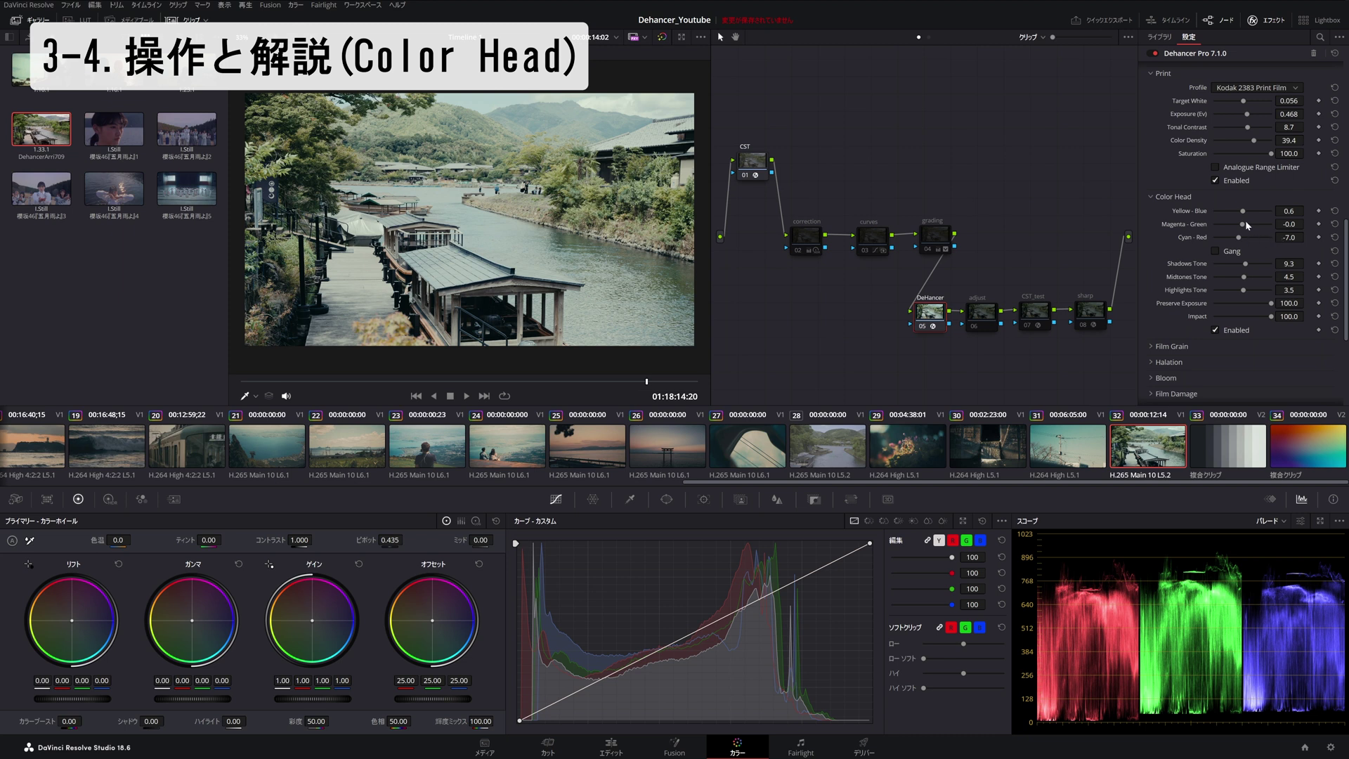
drag(1292, 223, 1305, 224)
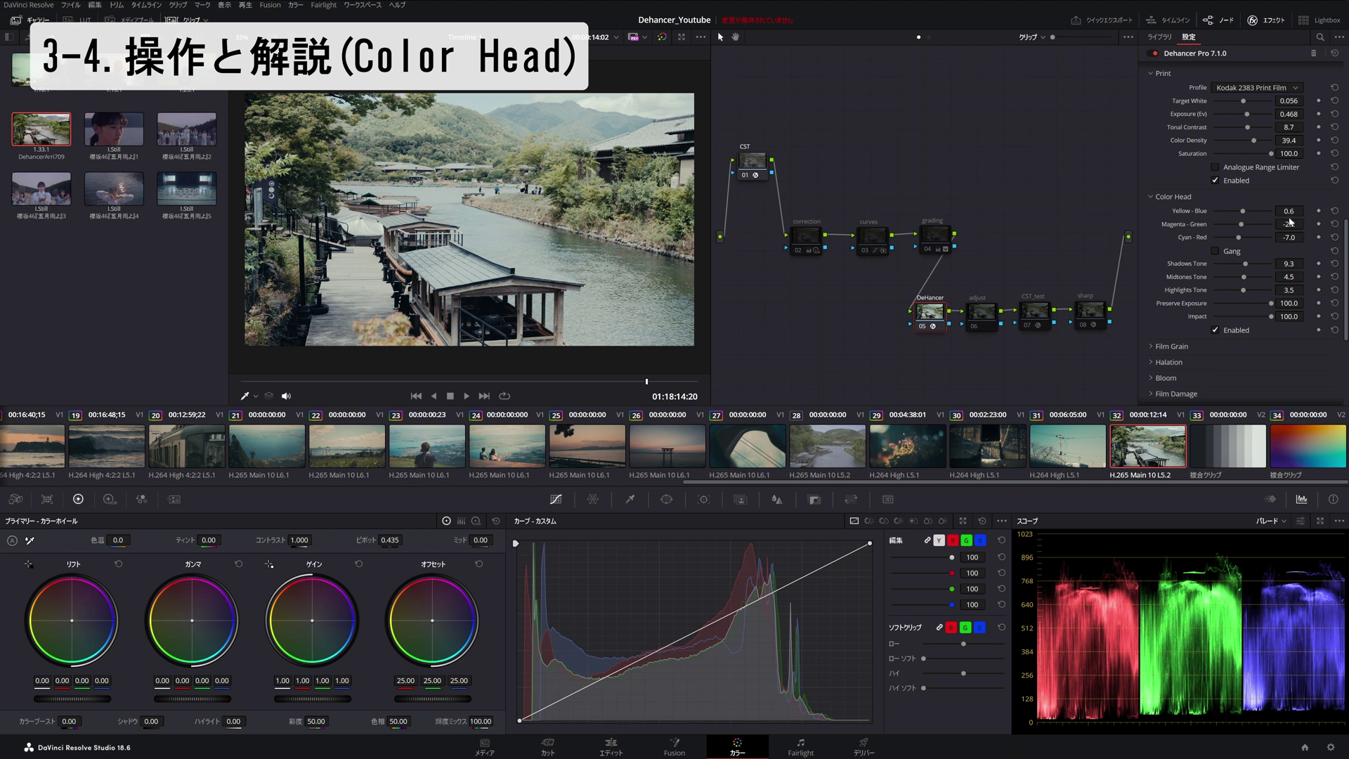
drag(1307, 210, 1308, 210)
drag(1308, 210, 1307, 211)
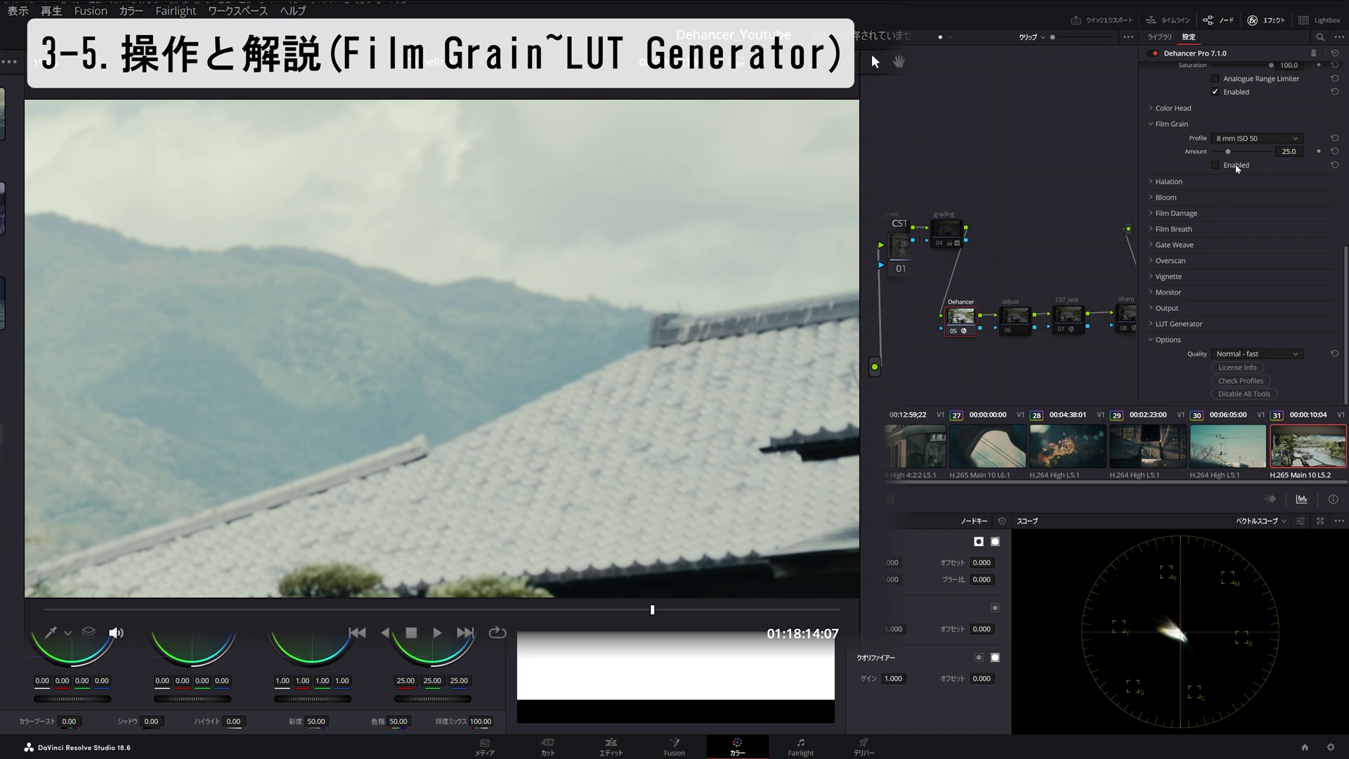
Step: Enable Film Grain and set its profile to Custom
click(1237, 167)
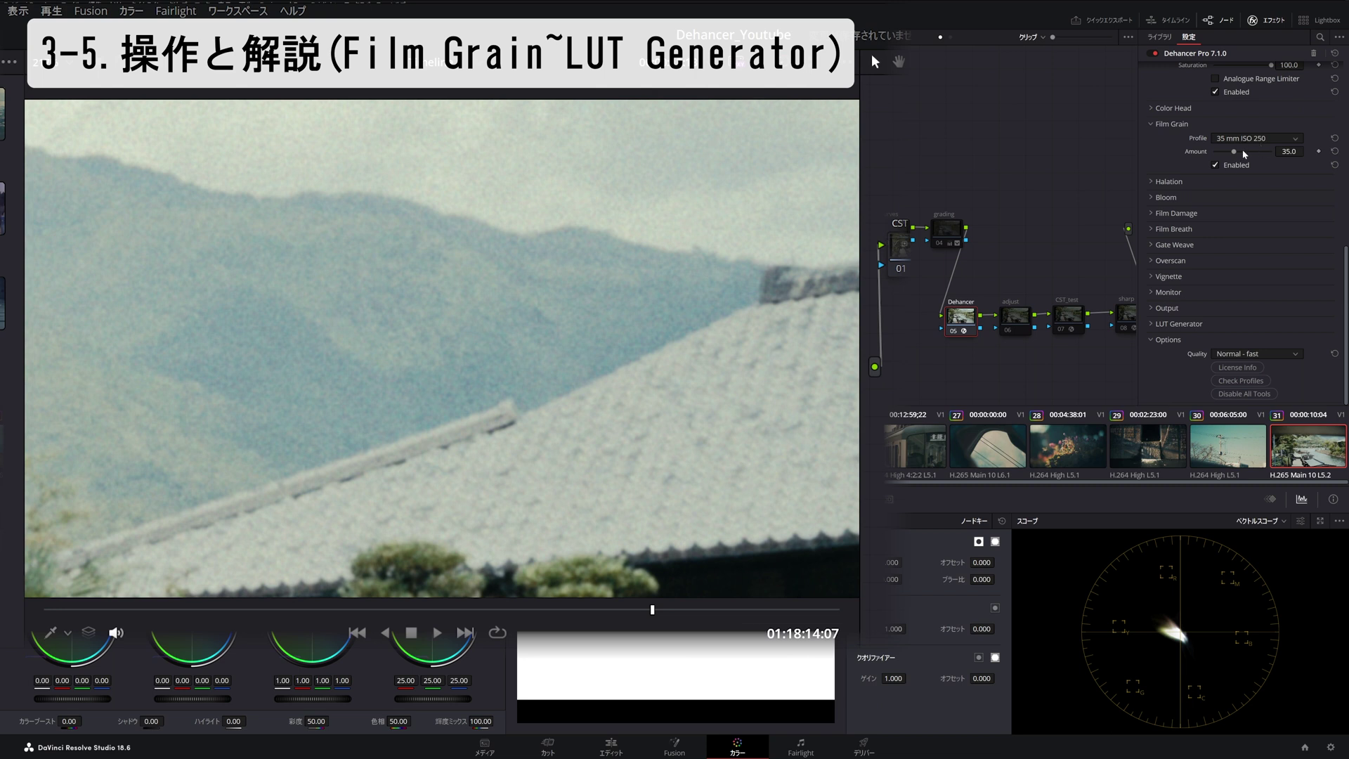
click(1235, 152)
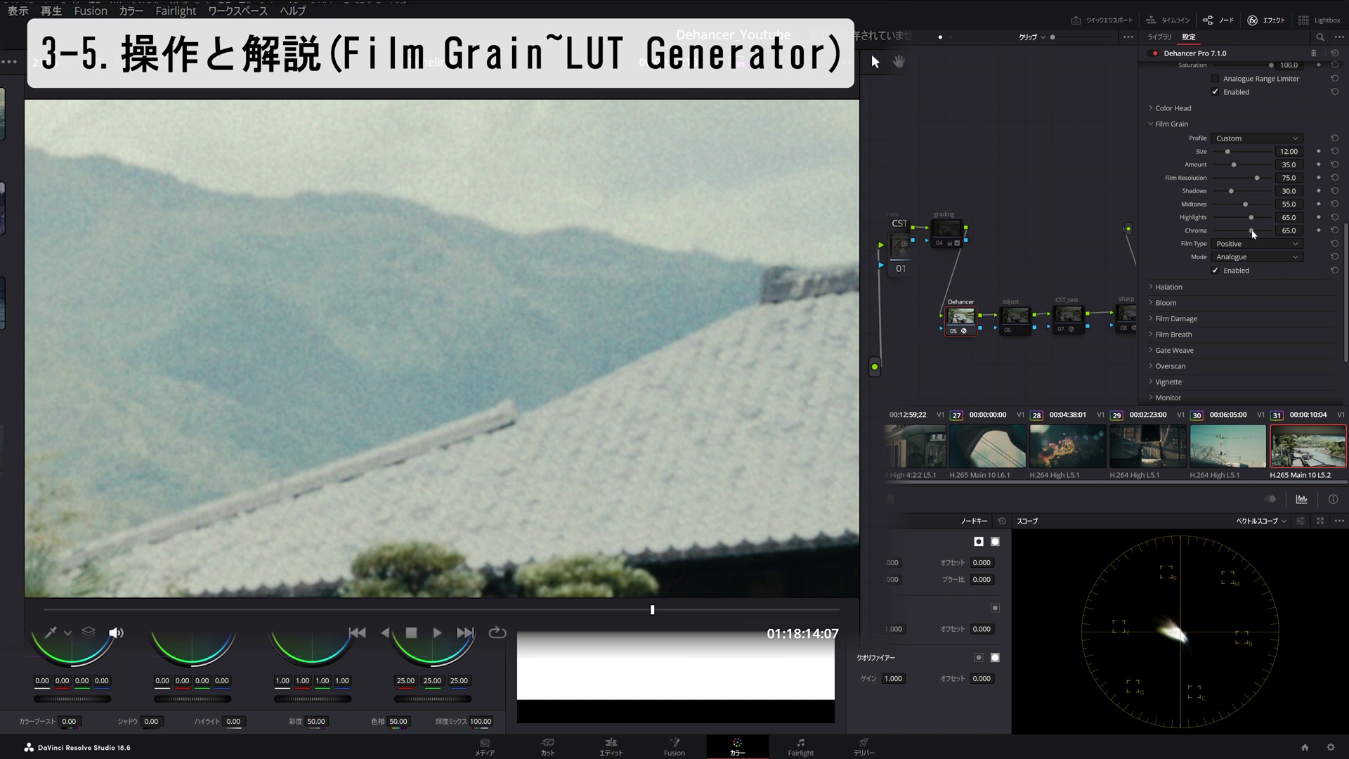
Step: Try grain Chroma near 95 and 77, settle it at 32.1, then set Amount to 41.3
drag(1253, 233, 1271, 237)
drag(1271, 236, 1260, 237)
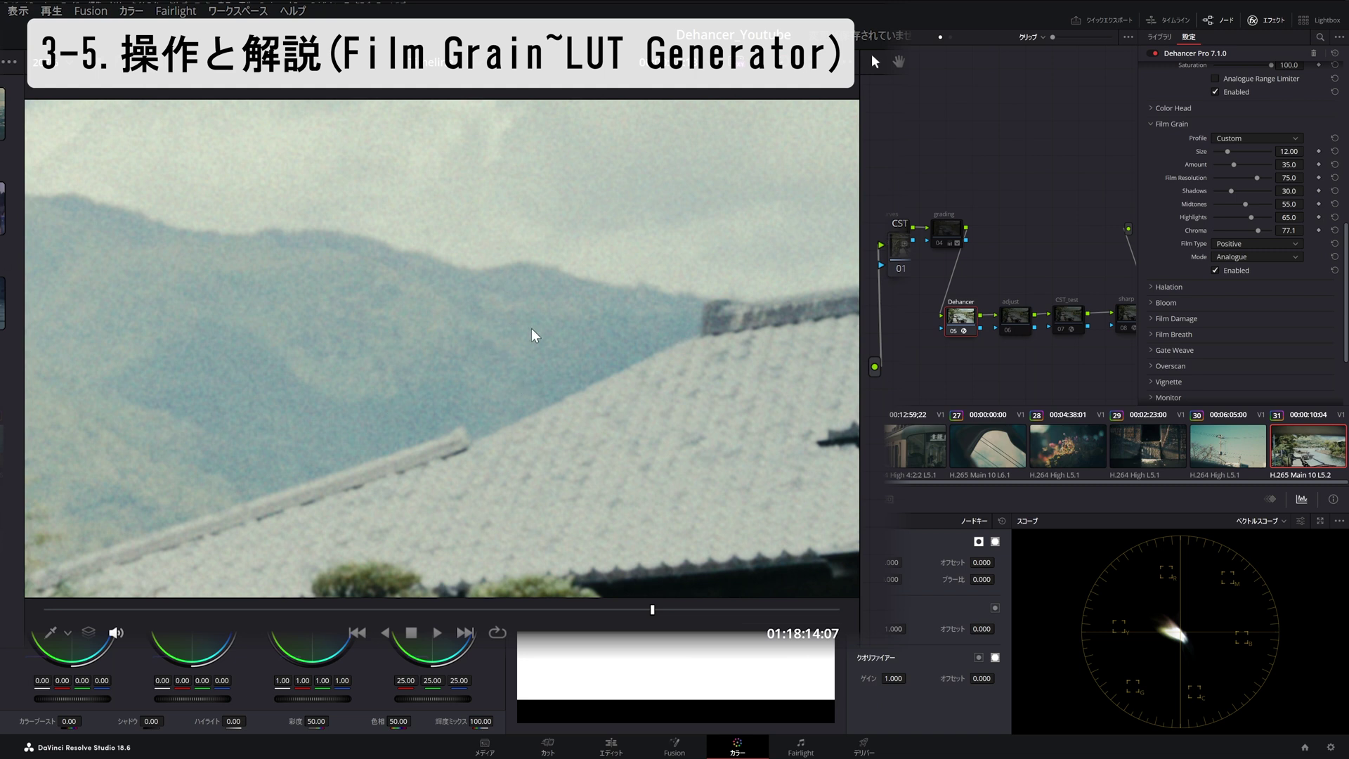
scroll(536, 335, up, 2)
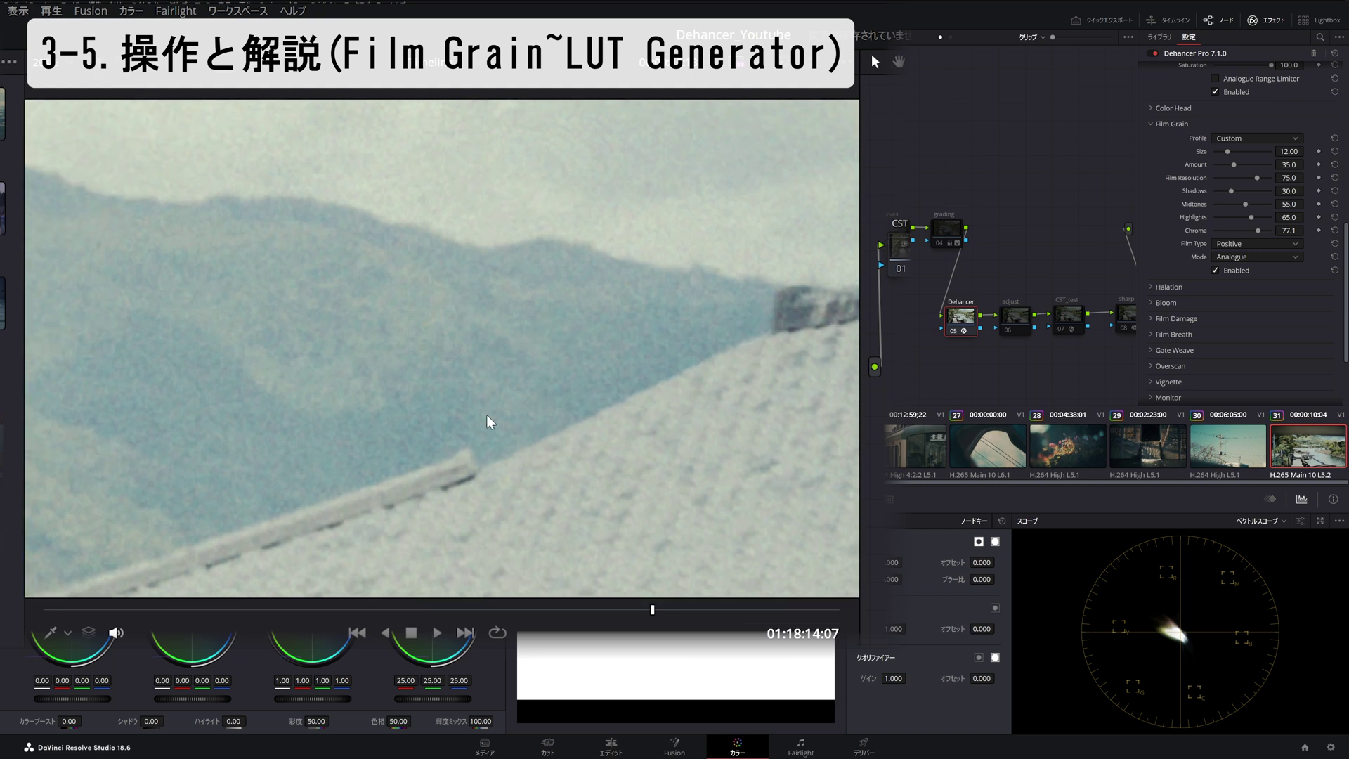
drag(1258, 230, 1238, 232)
drag(1235, 232, 1233, 231)
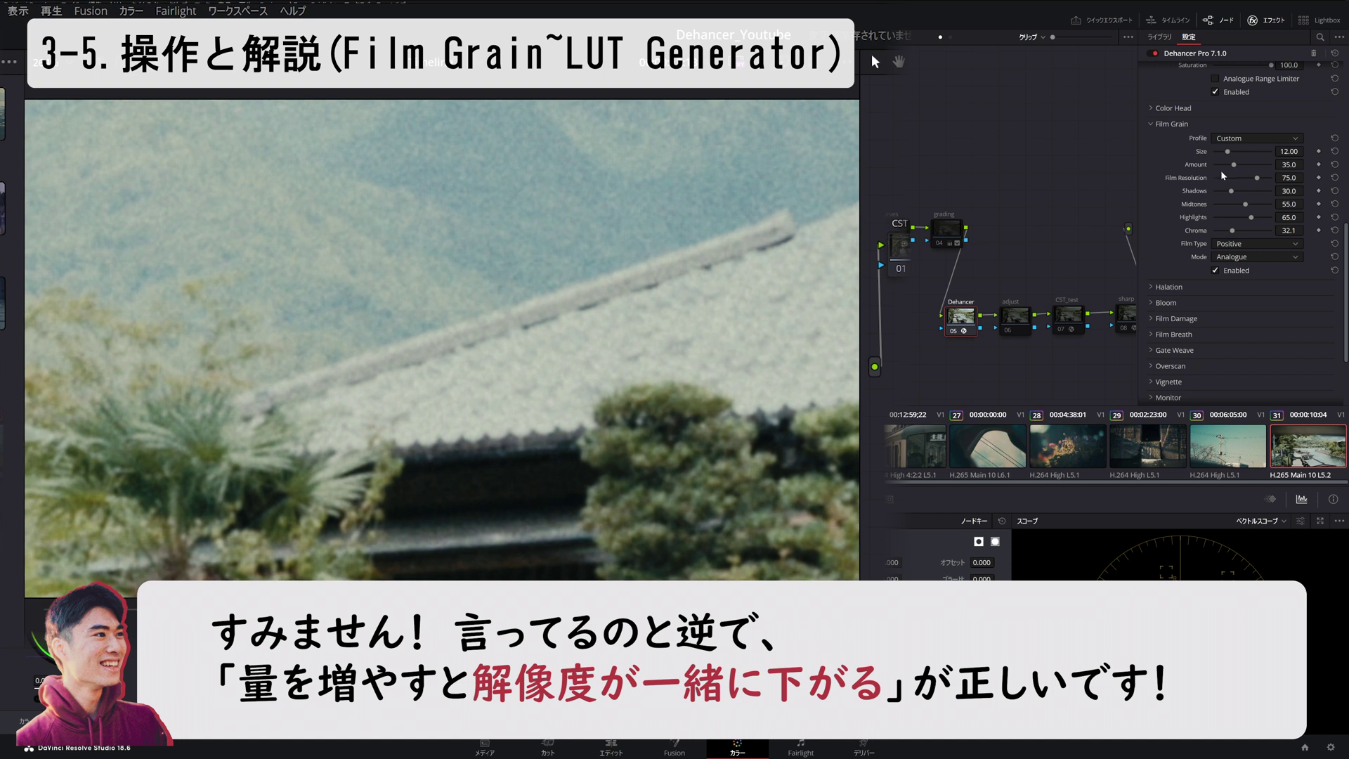
drag(1233, 166, 1239, 165)
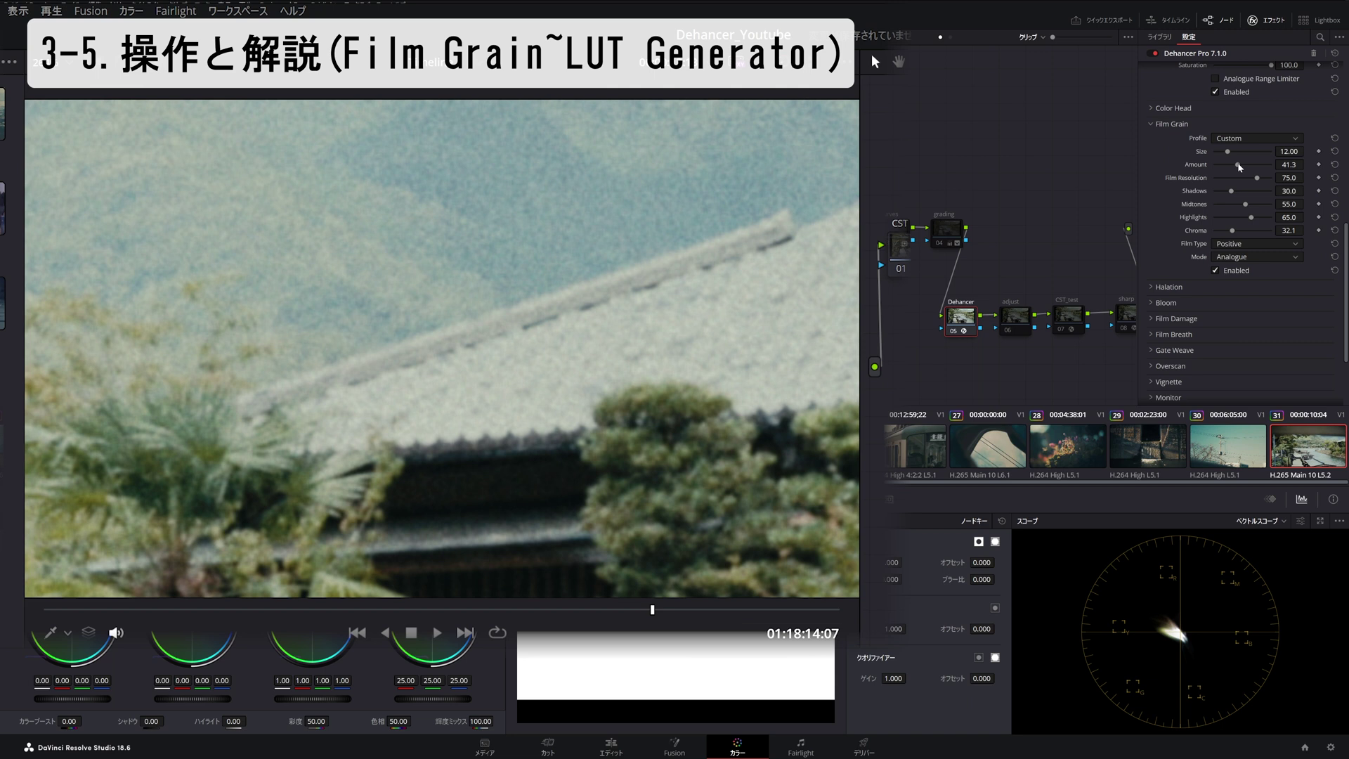
Step: Compare stronger Film Grain Amount values of about 75, 60 and the maximum
drag(1239, 165, 1235, 166)
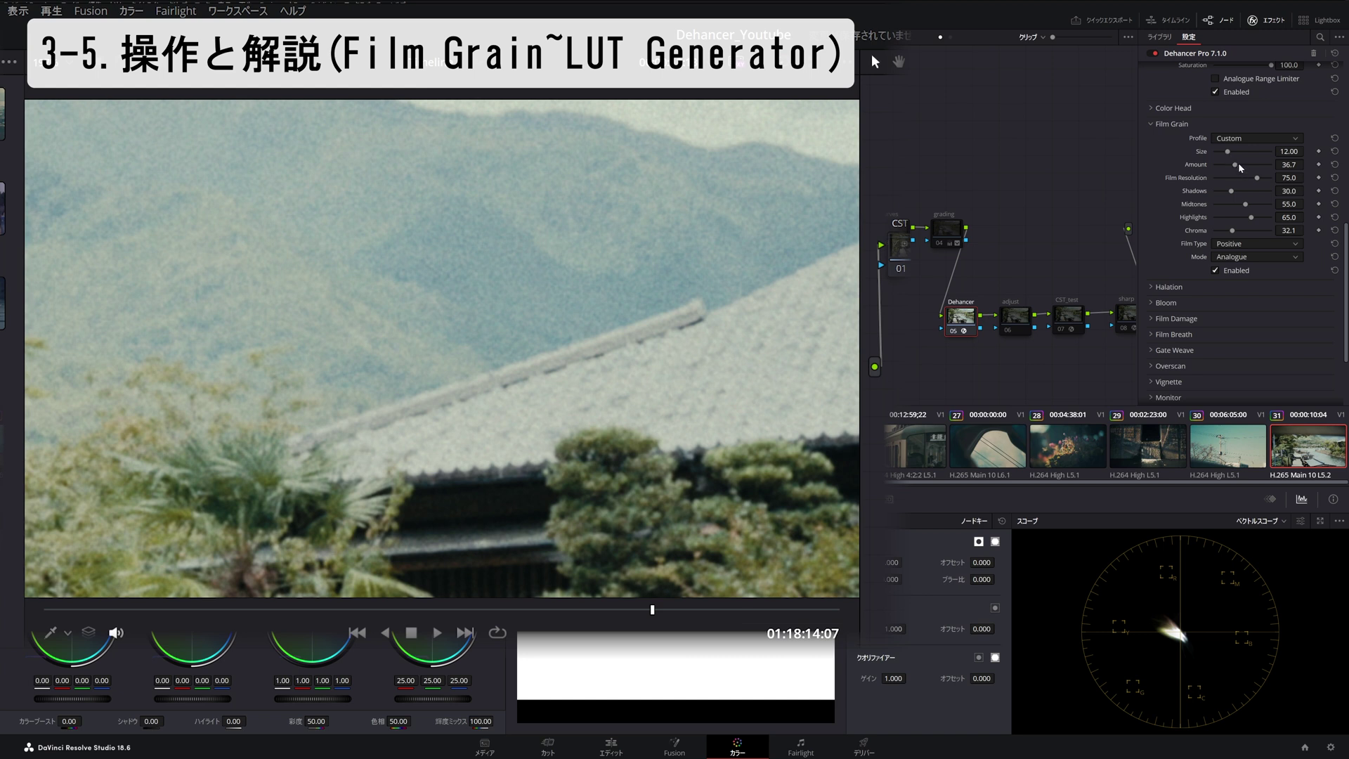
drag(1240, 167, 1259, 163)
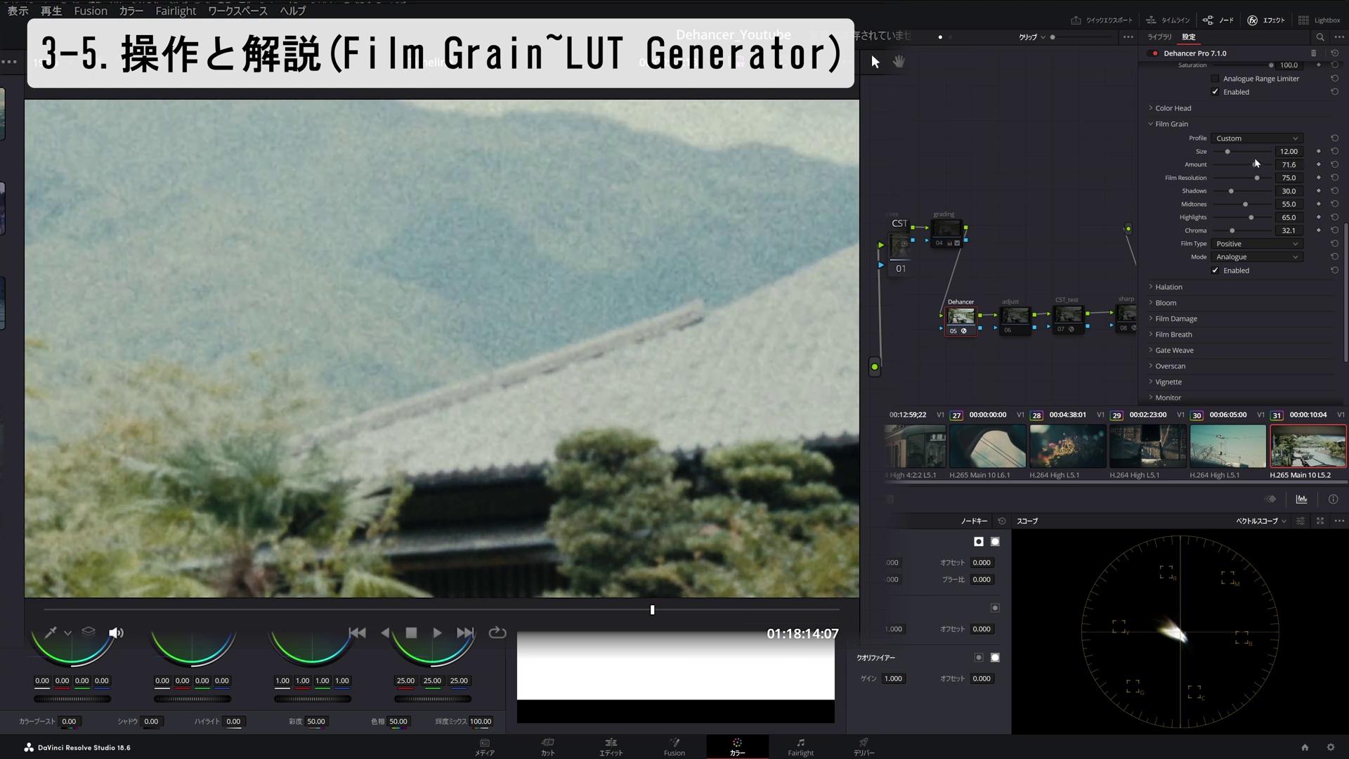
drag(1259, 163, 1250, 165)
mouse_move(1251, 165)
mouse_down()
mouse_move(1276, 172)
mouse_move(1233, 175)
mouse_up()
Step: Weight the grain toward shadows: Shadows 38.5, Midtones 18.4, Highlights trimmed to about 5.5
drag(1251, 217, 1059, 234)
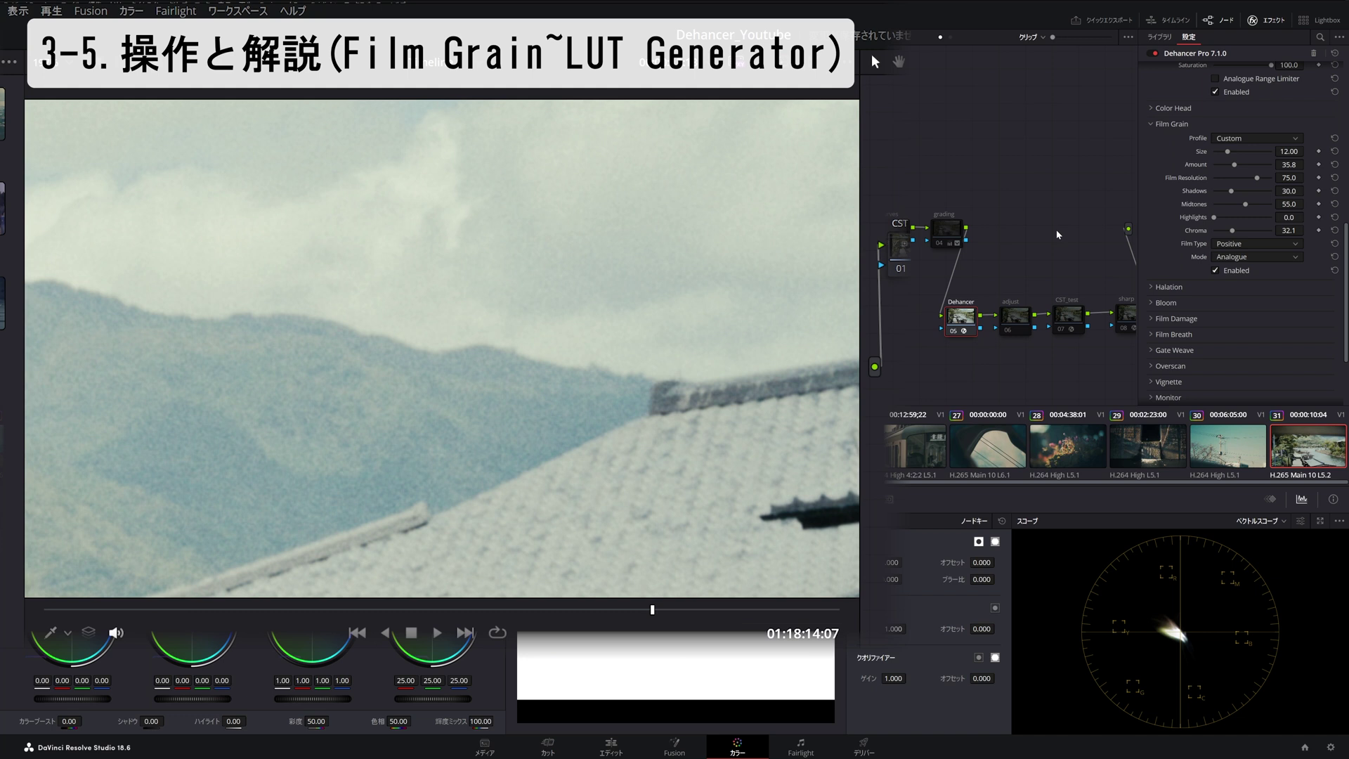
scroll(711, 334, up, 2)
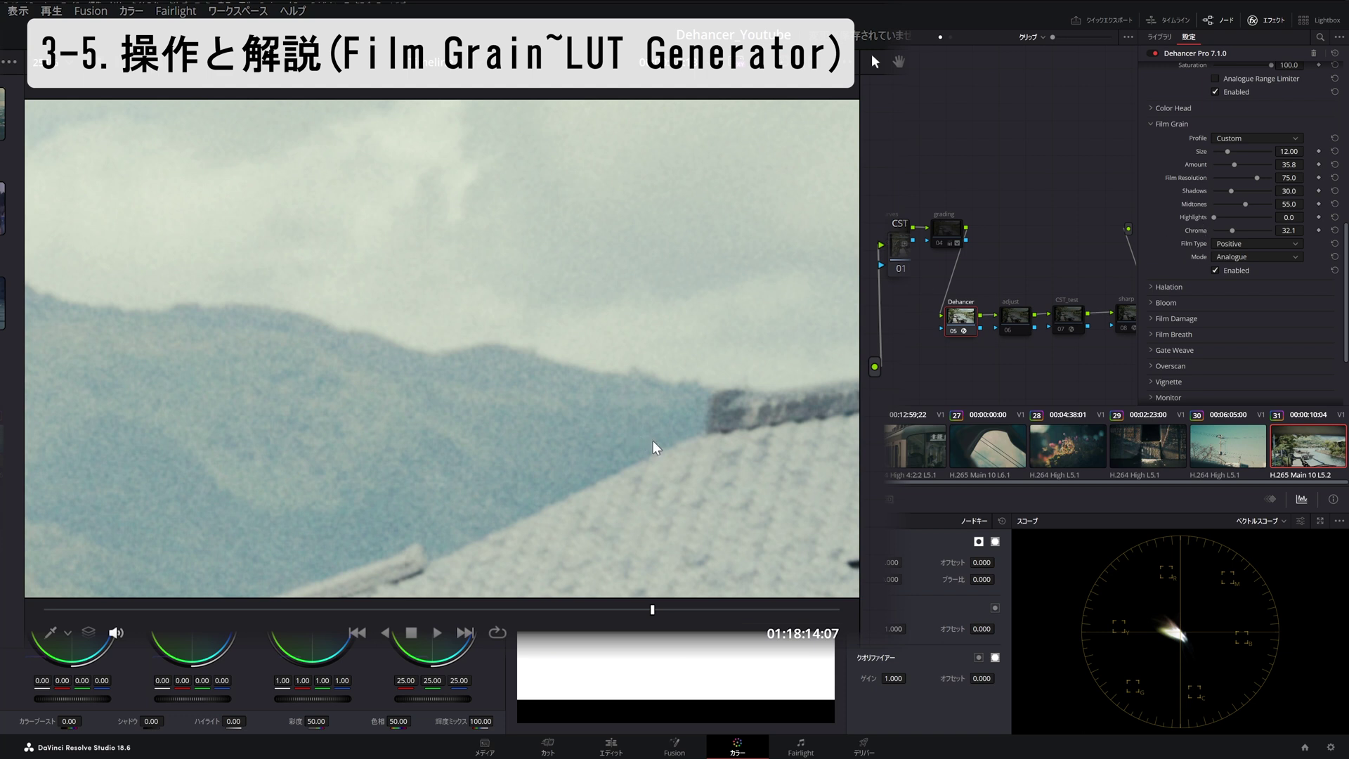
click(1224, 218)
mouse_move(1223, 219)
mouse_down()
mouse_move(1266, 219)
mouse_move(1219, 223)
mouse_move(1241, 205)
mouse_up()
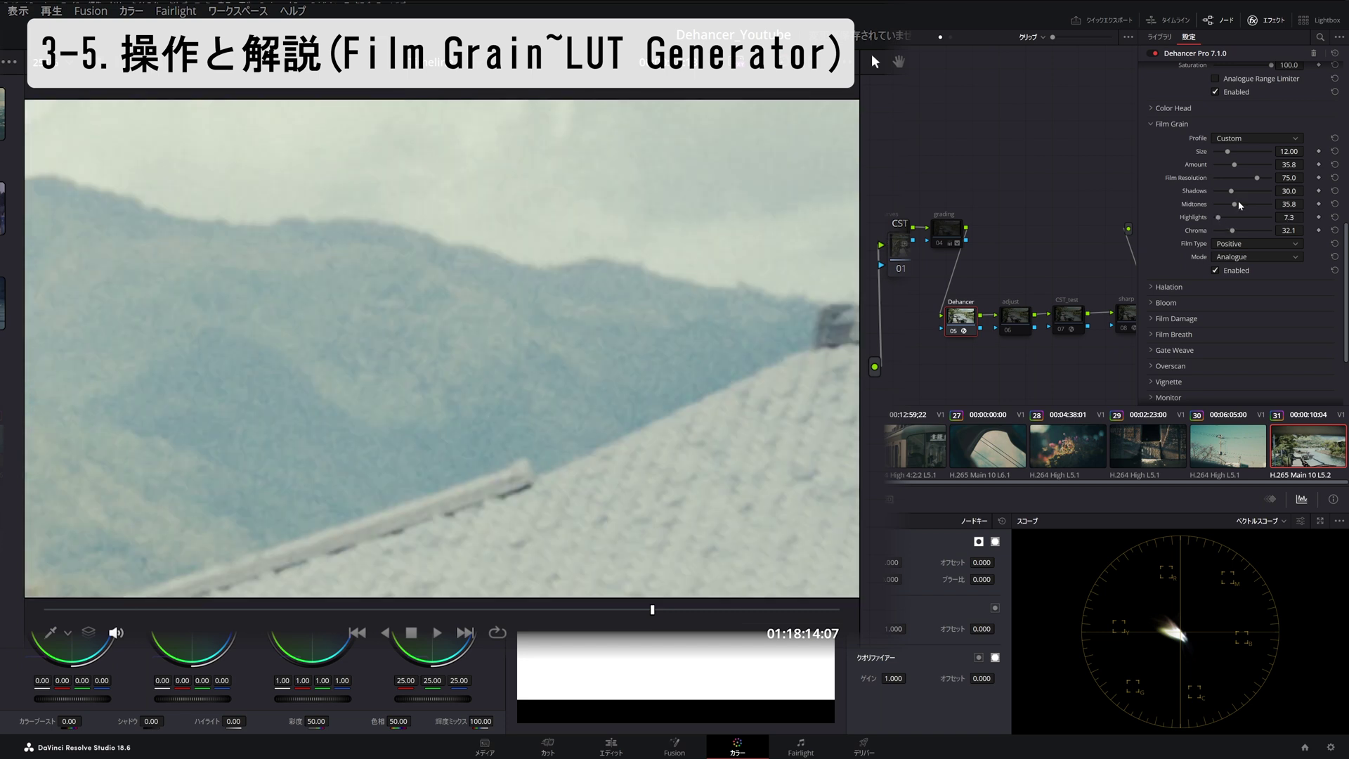
drag(1236, 206, 1226, 204)
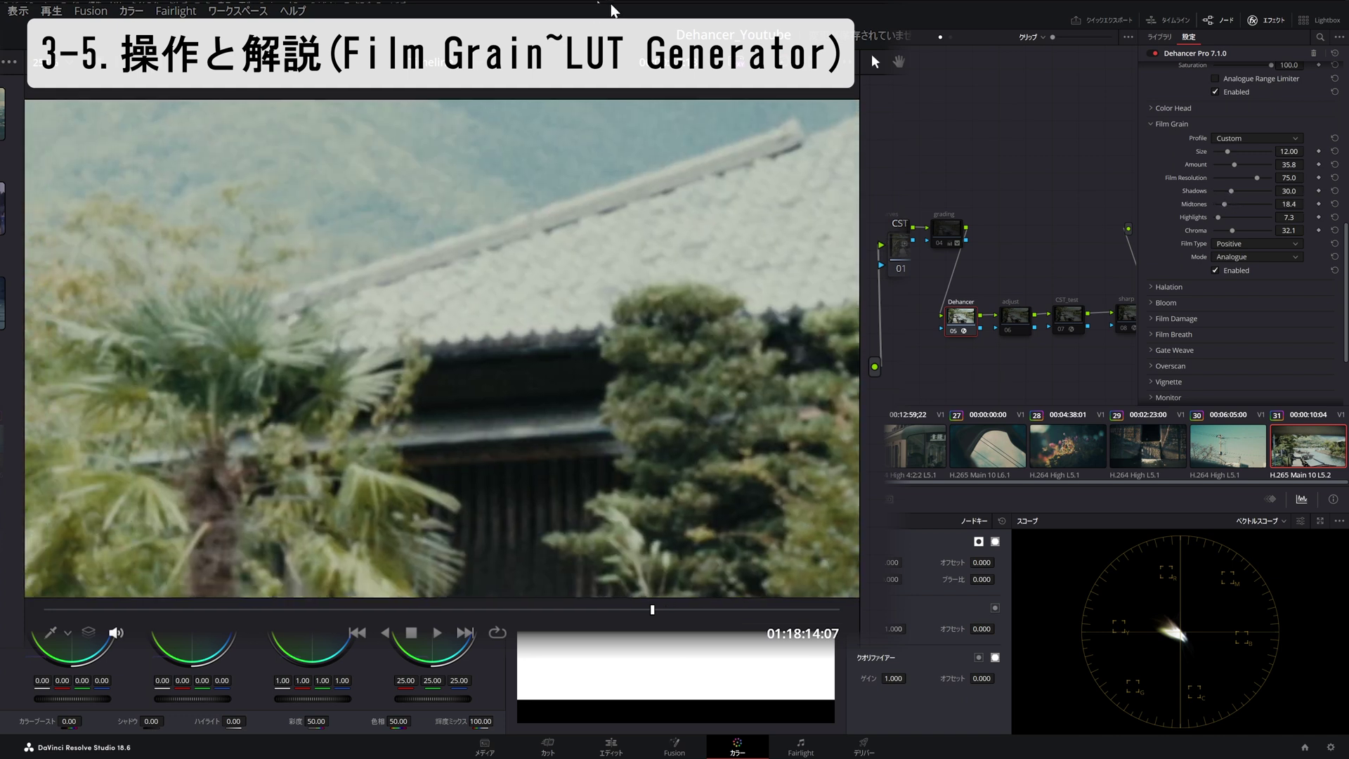
drag(1232, 195, 1237, 195)
drag(1219, 220, 1215, 218)
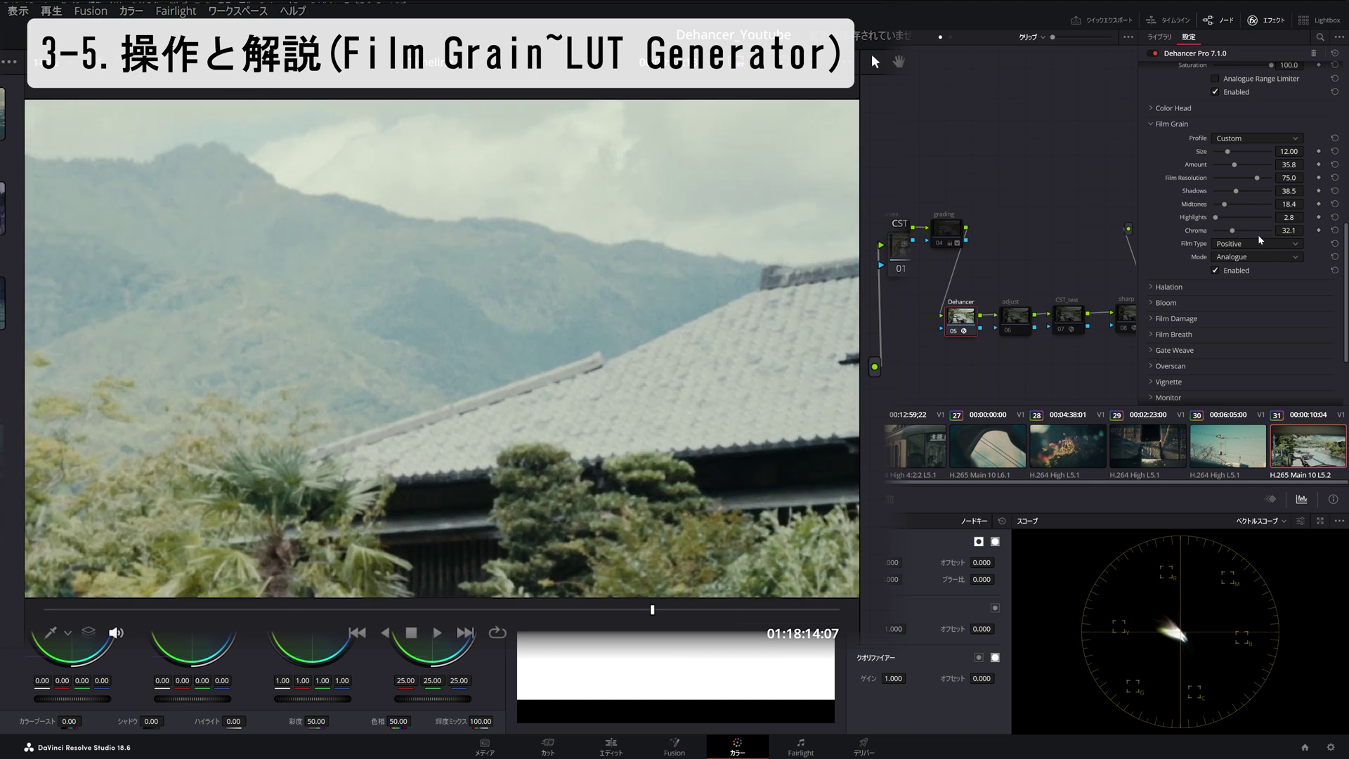
drag(1218, 220, 1221, 218)
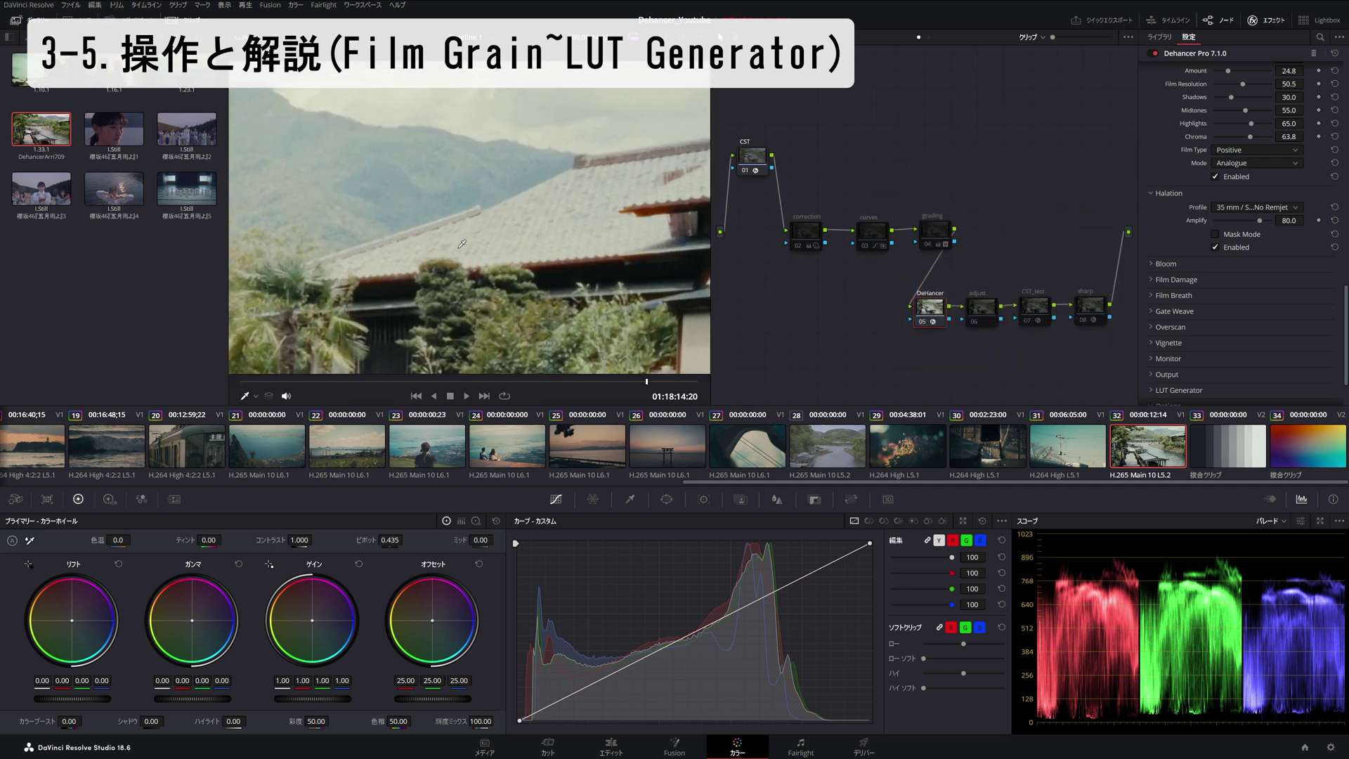
Step: Tune Halation: Source Limiter 11.0, Background Gain 66.1, Hue 42.2 and Amplify 43.1
drag(1257, 221, 1246, 219)
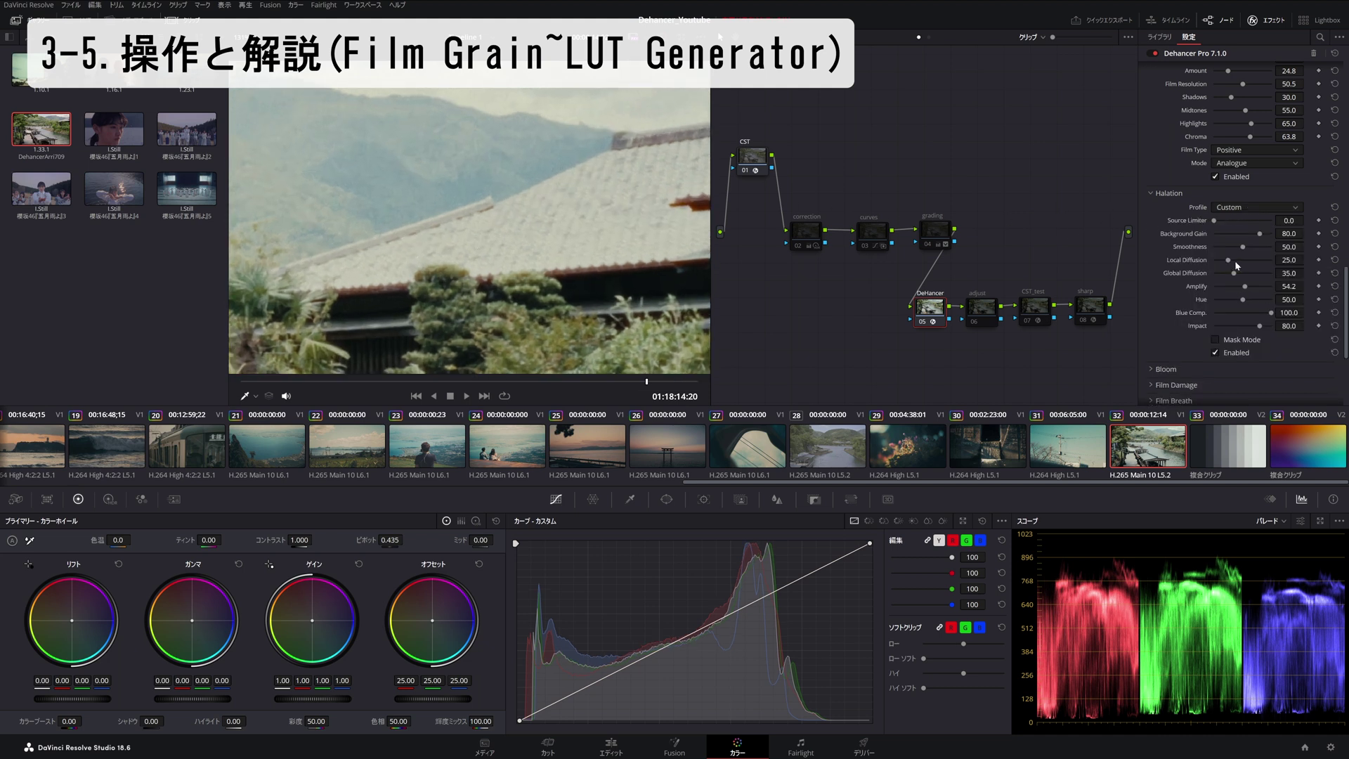
drag(1216, 223, 1221, 226)
click(1254, 234)
mouse_move(1242, 300)
mouse_down()
mouse_move(1221, 300)
mouse_move(1239, 300)
mouse_up()
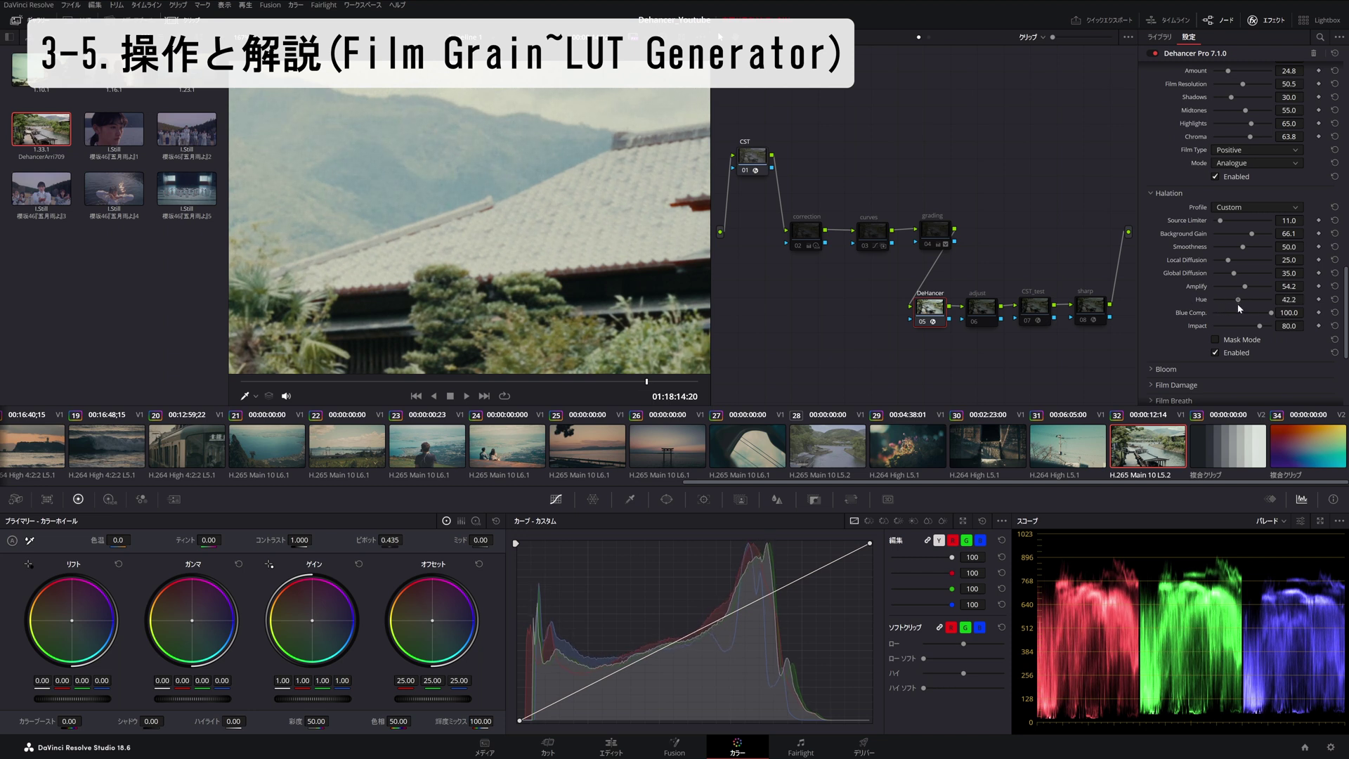
click(1246, 287)
drag(1238, 289, 1239, 294)
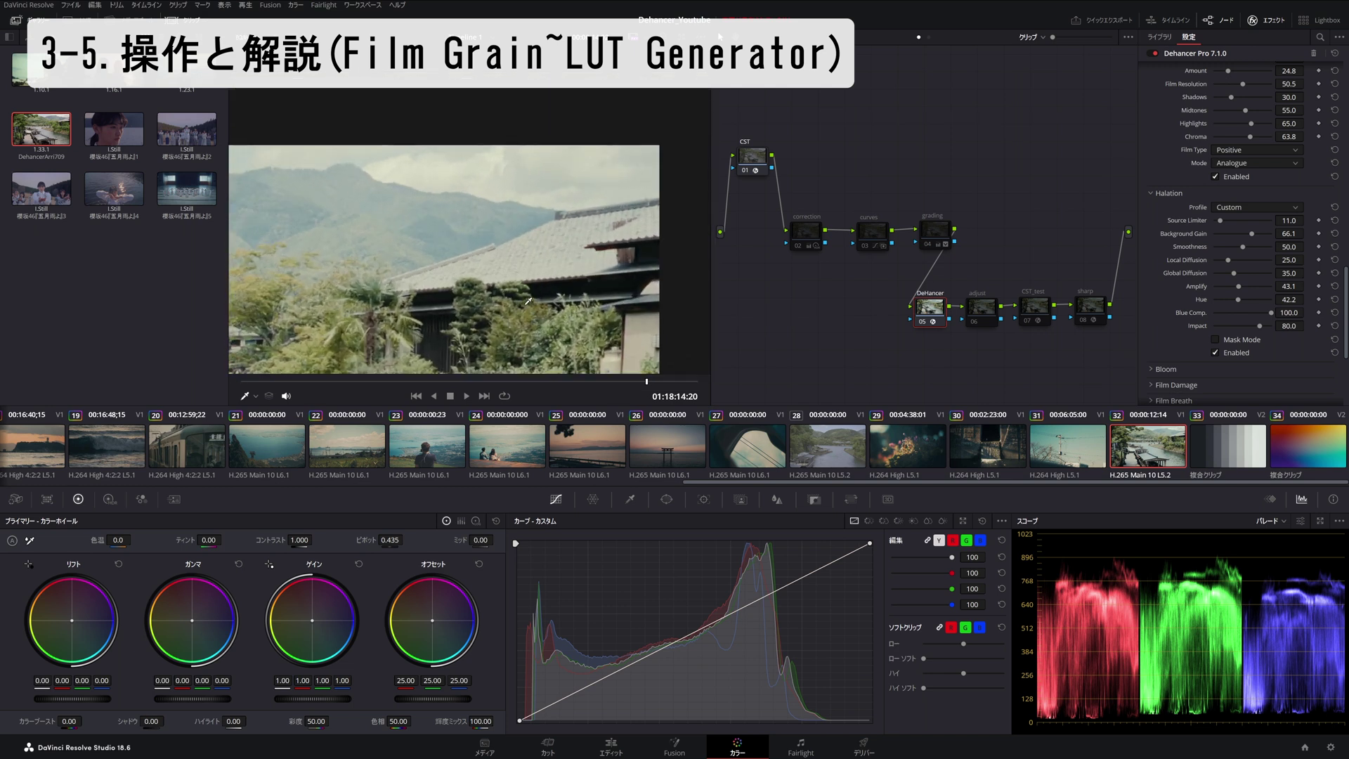
scroll(1232, 214, down, 3)
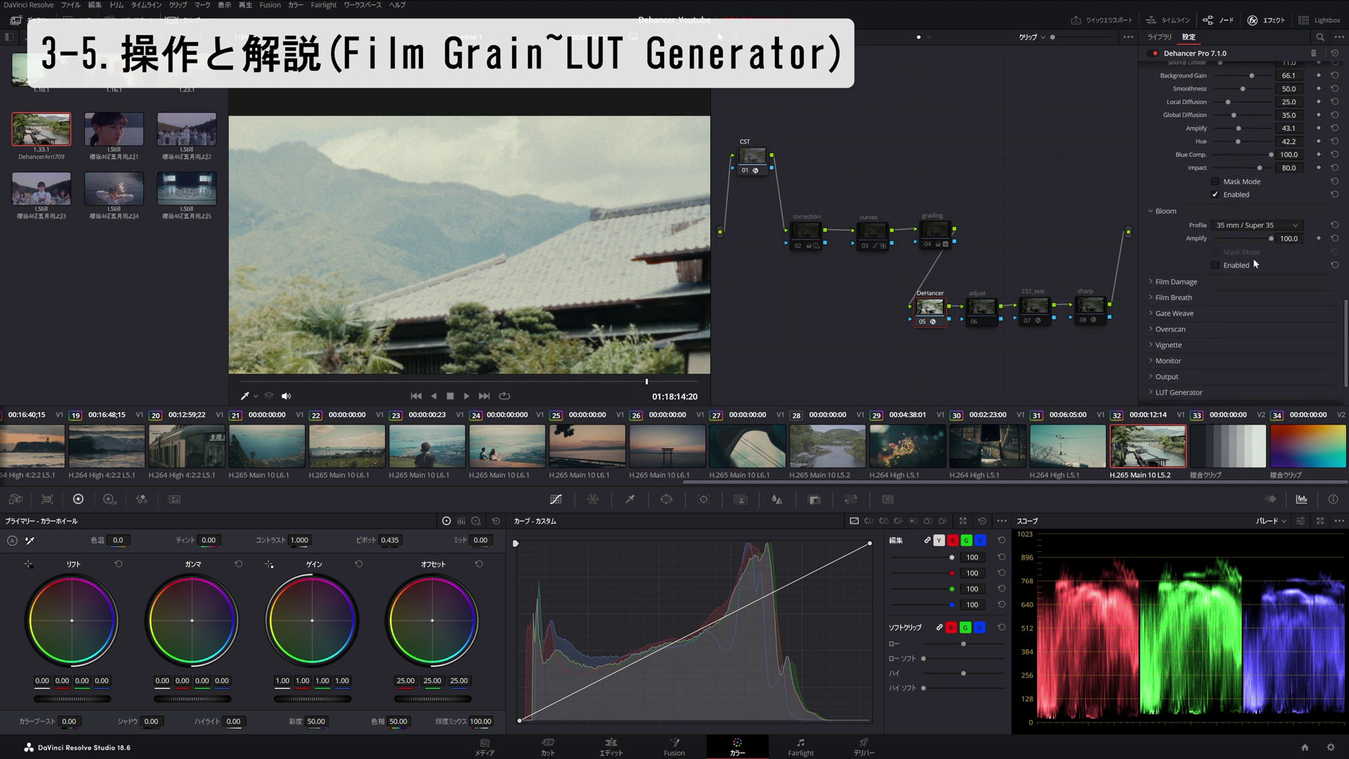
scroll(1212, 266, up, 3)
Step: Enable Bloom and toggle it off and on to compare the image with and without it
scroll(1219, 274, down, 3)
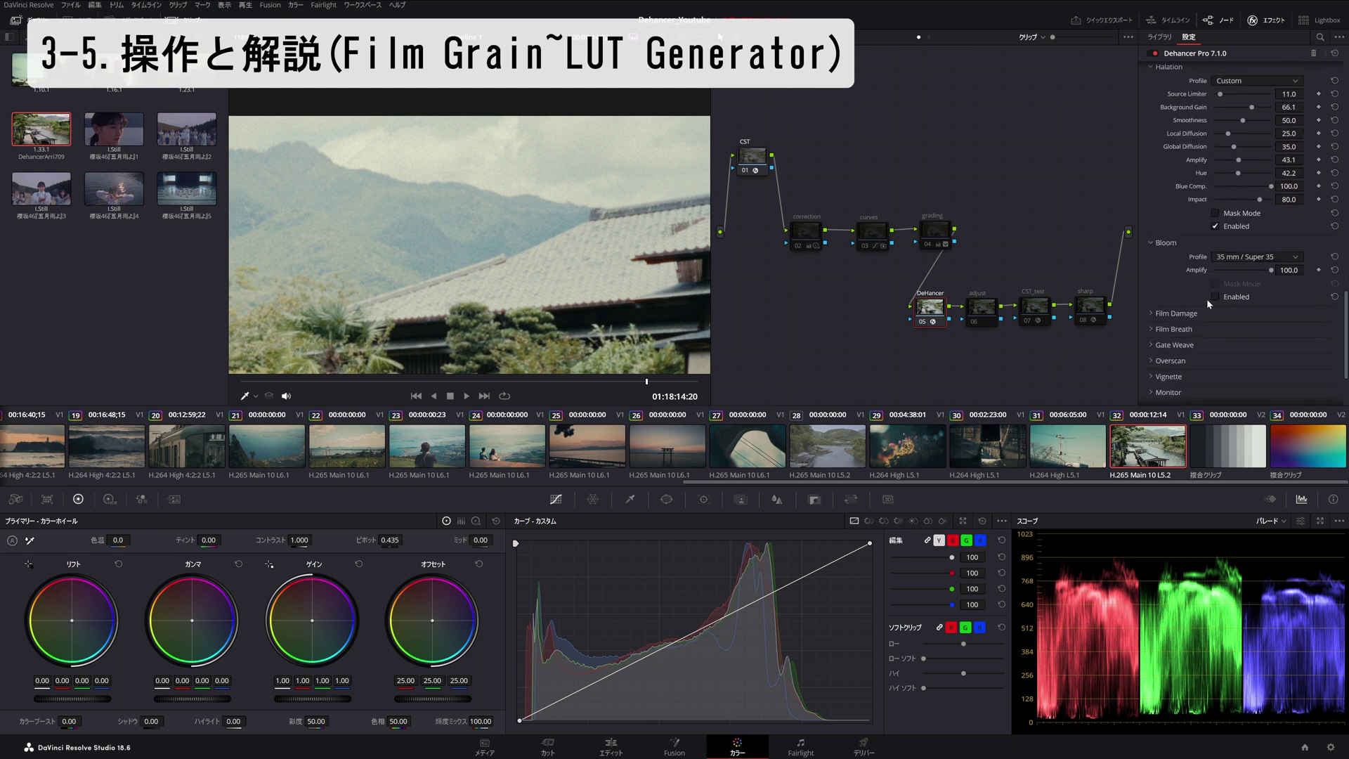
scroll(1207, 298, down, 1)
click(1216, 265)
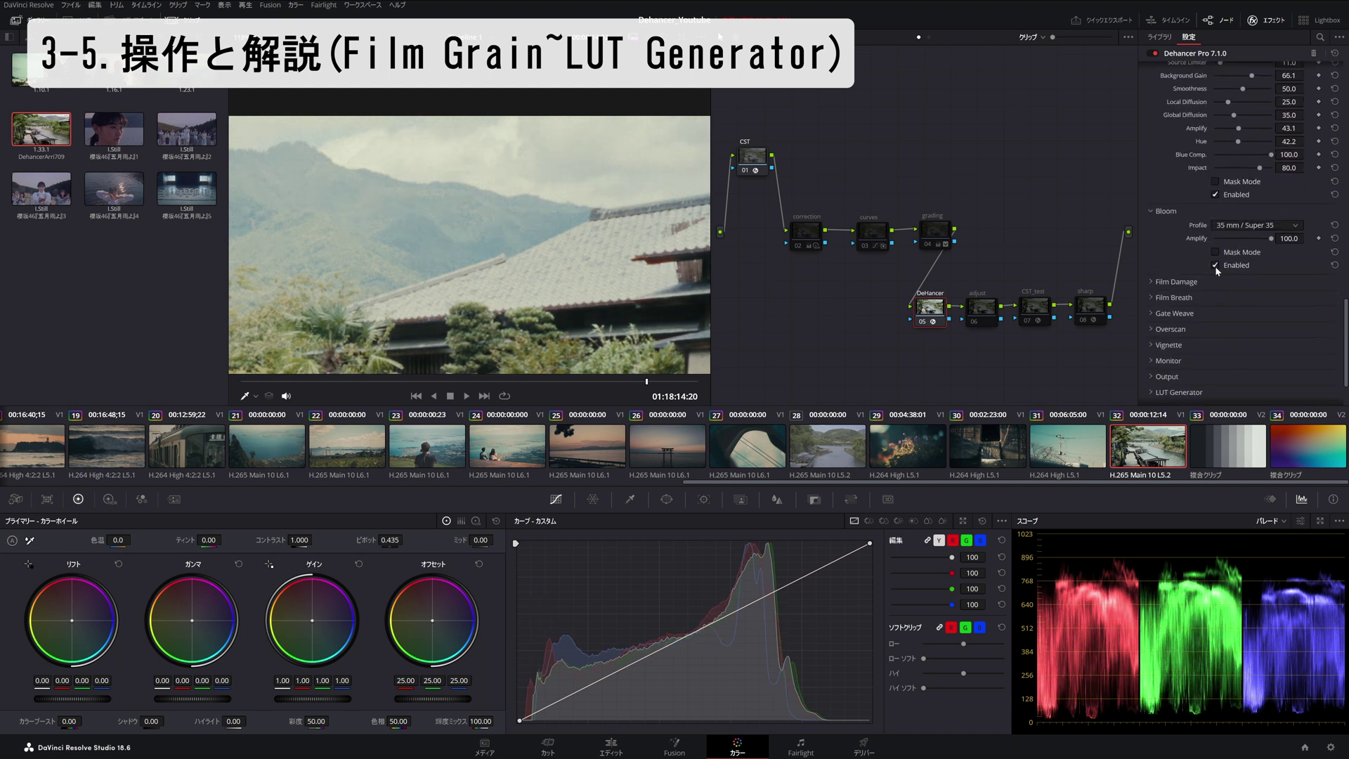
click(1216, 265)
click(1216, 265)
click(1216, 265)
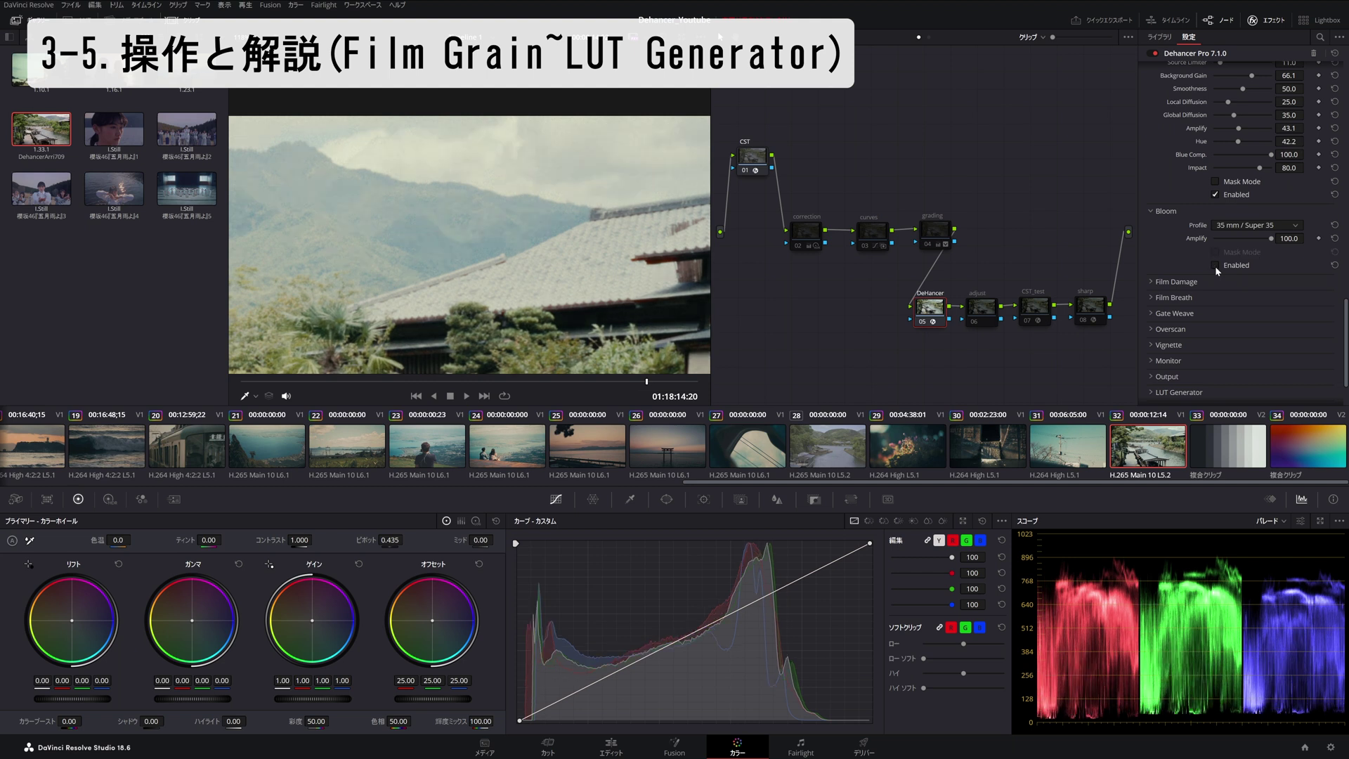
click(1216, 265)
click(1216, 266)
click(1216, 265)
click(1213, 265)
click(1214, 265)
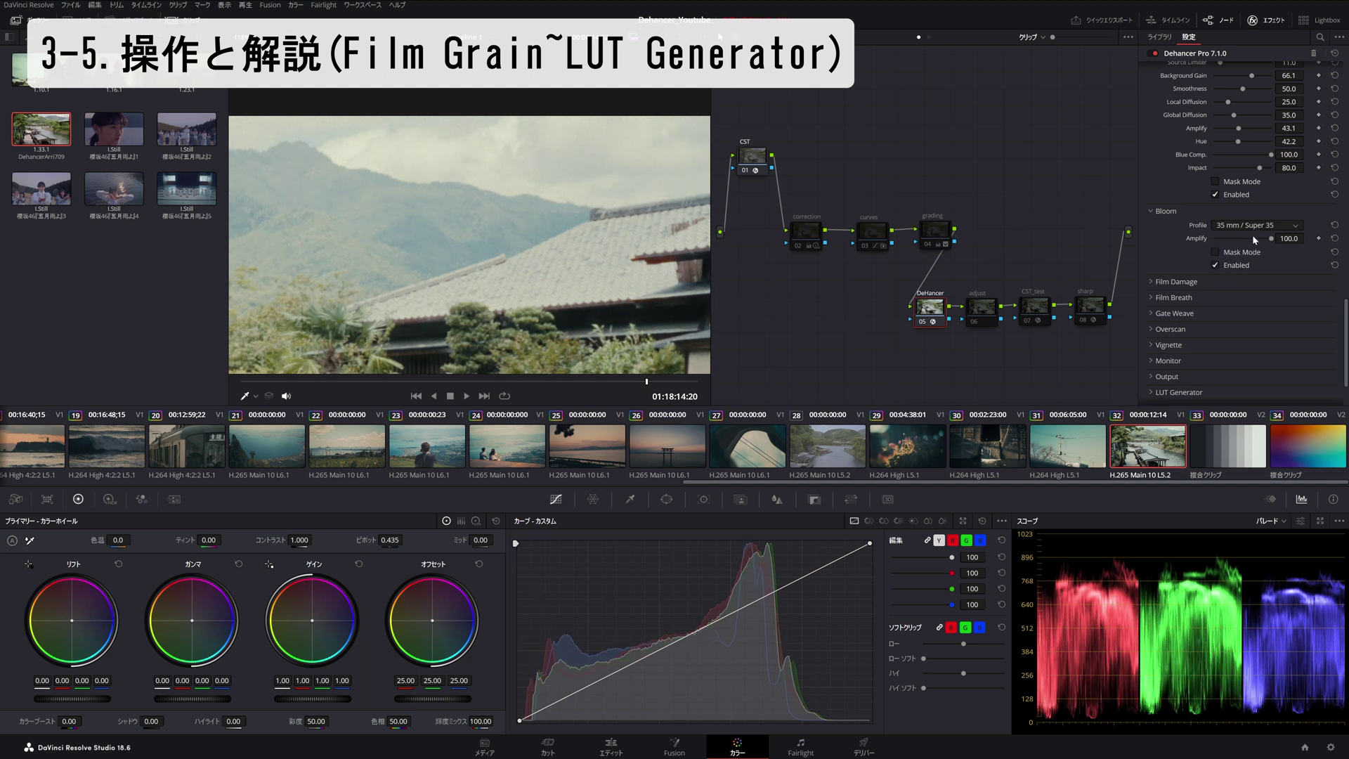
Step: Raise Bloom Amplify to 100.0
scroll(1251, 226, up, 1)
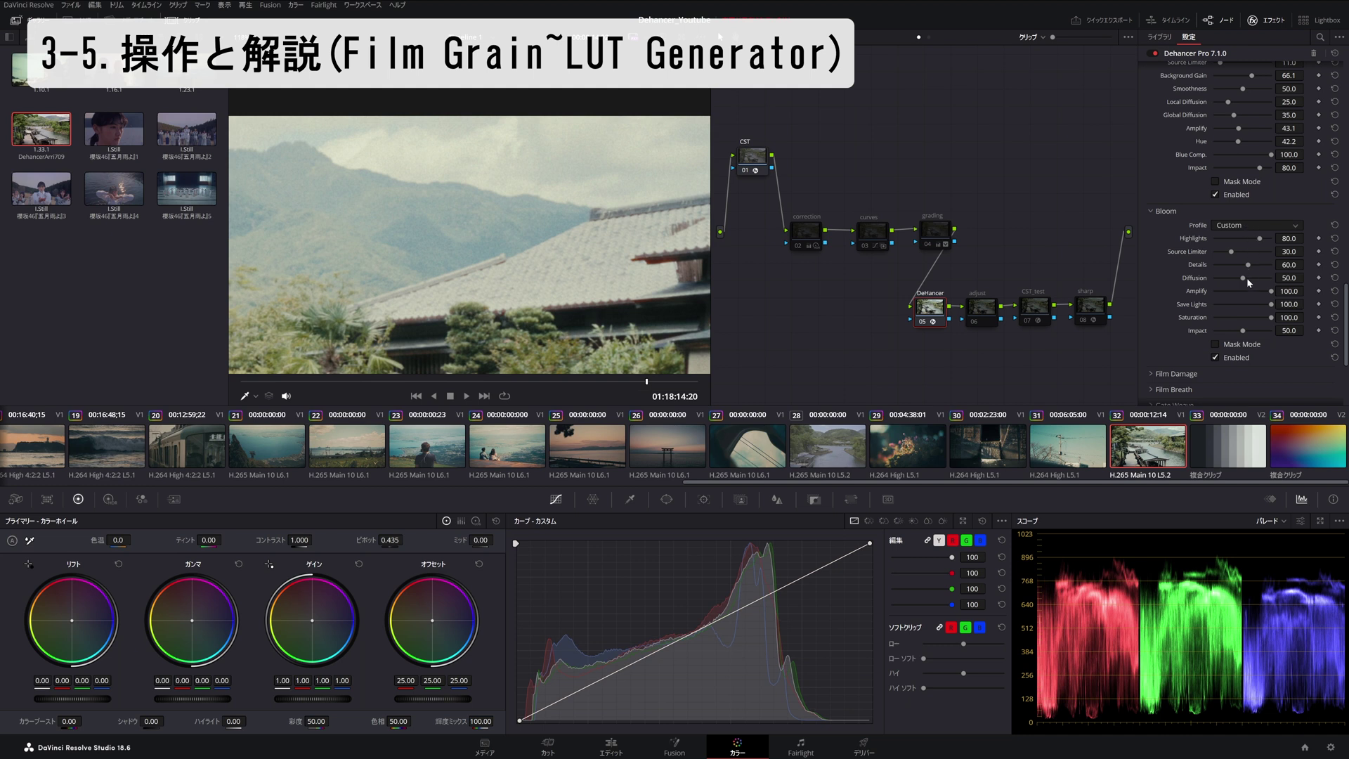
scroll(1245, 227, down, 1)
scroll(1242, 241, down, 3)
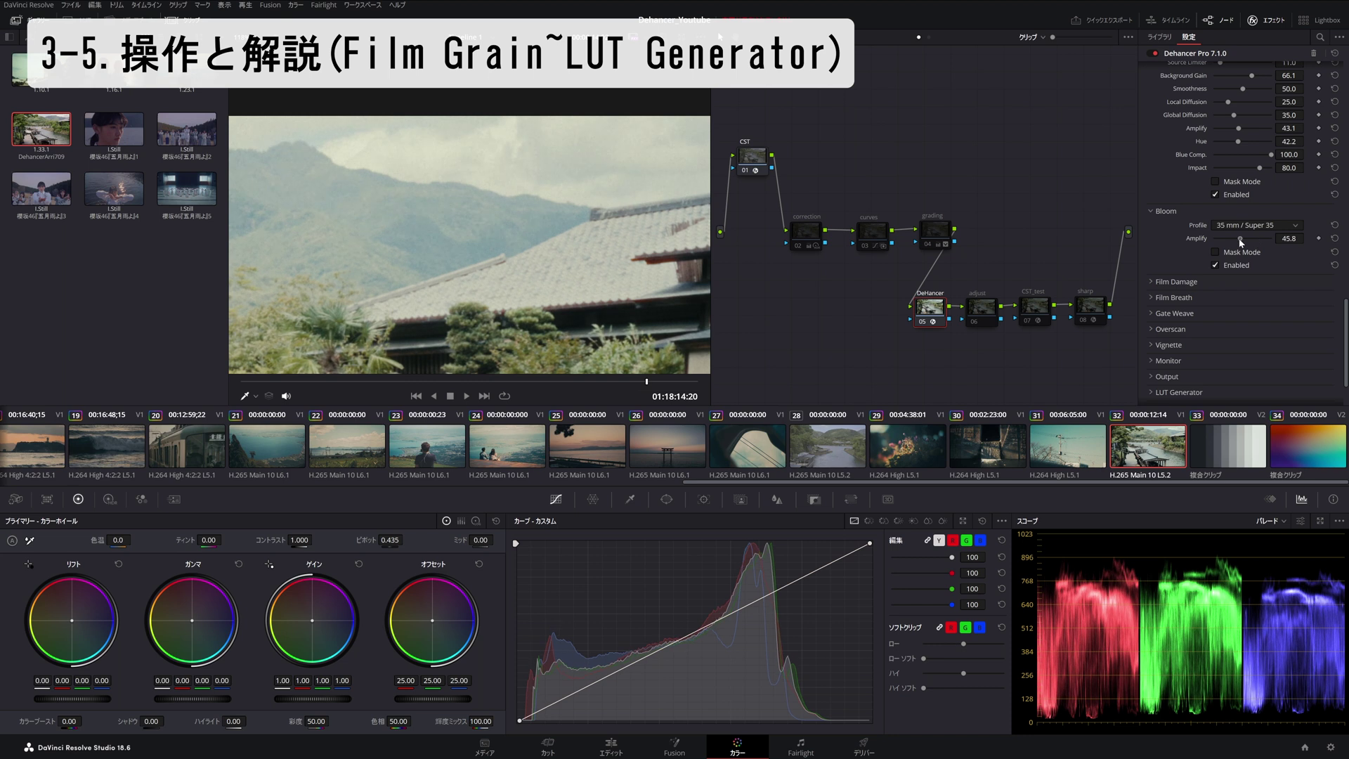
drag(1241, 239, 1268, 241)
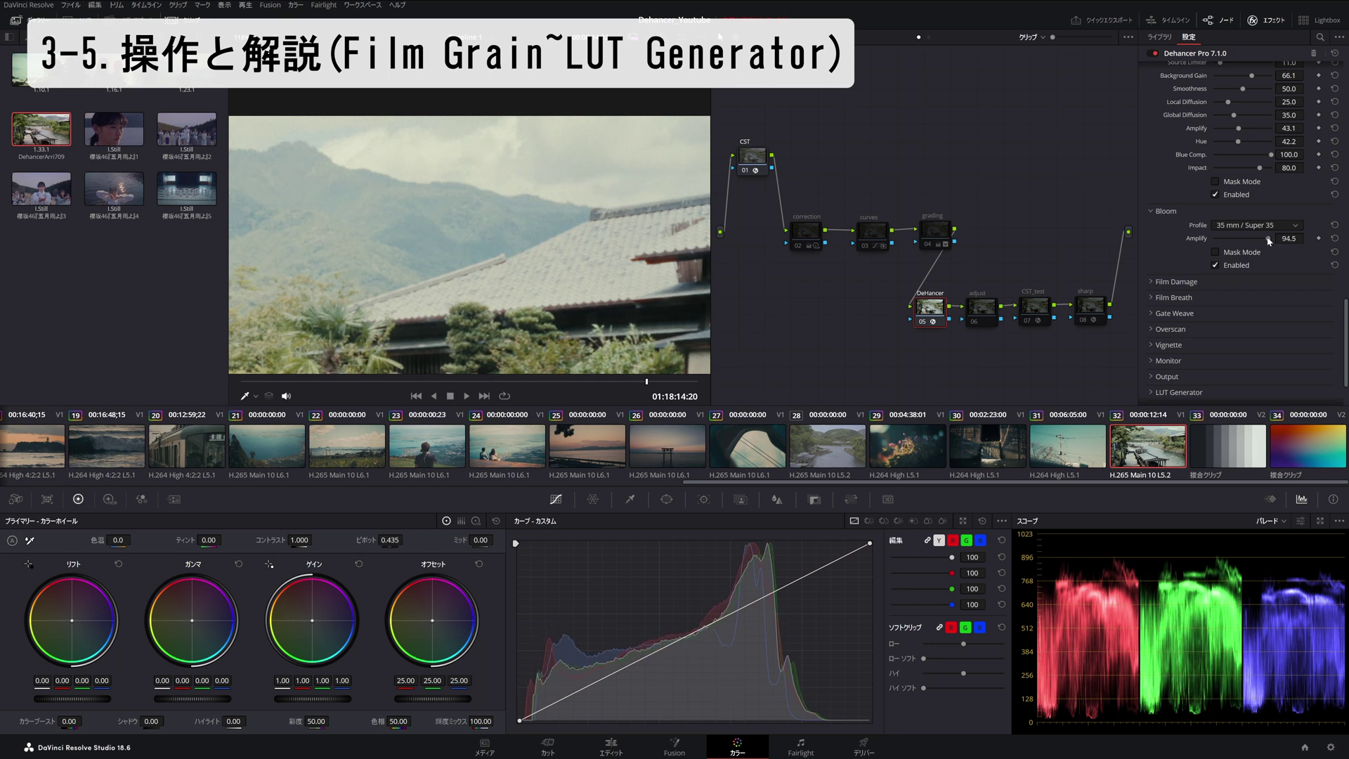
scroll(334, 283, down, 2)
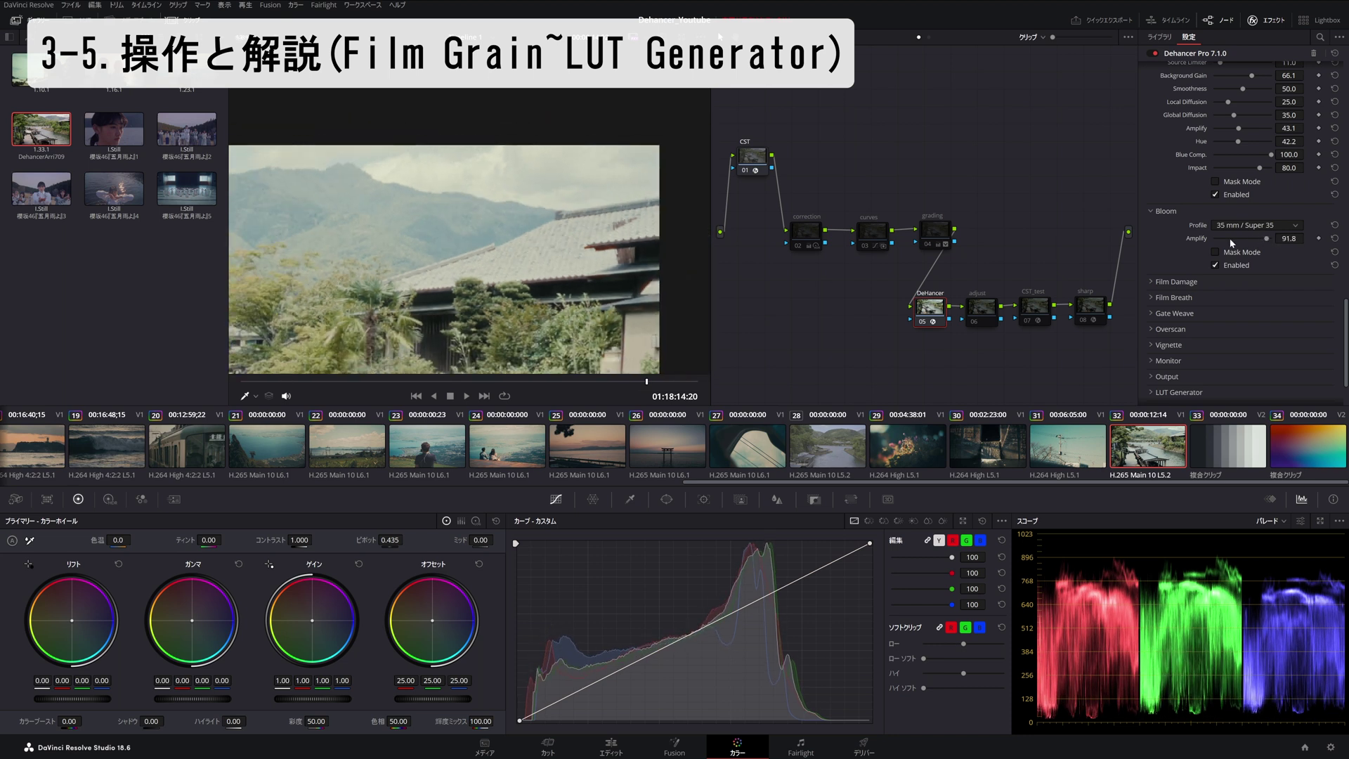
drag(1272, 234, 1283, 239)
scroll(1190, 289, down, 2)
Step: Expand Film Damage and enable it at Total Amount 33.5
click(1158, 214)
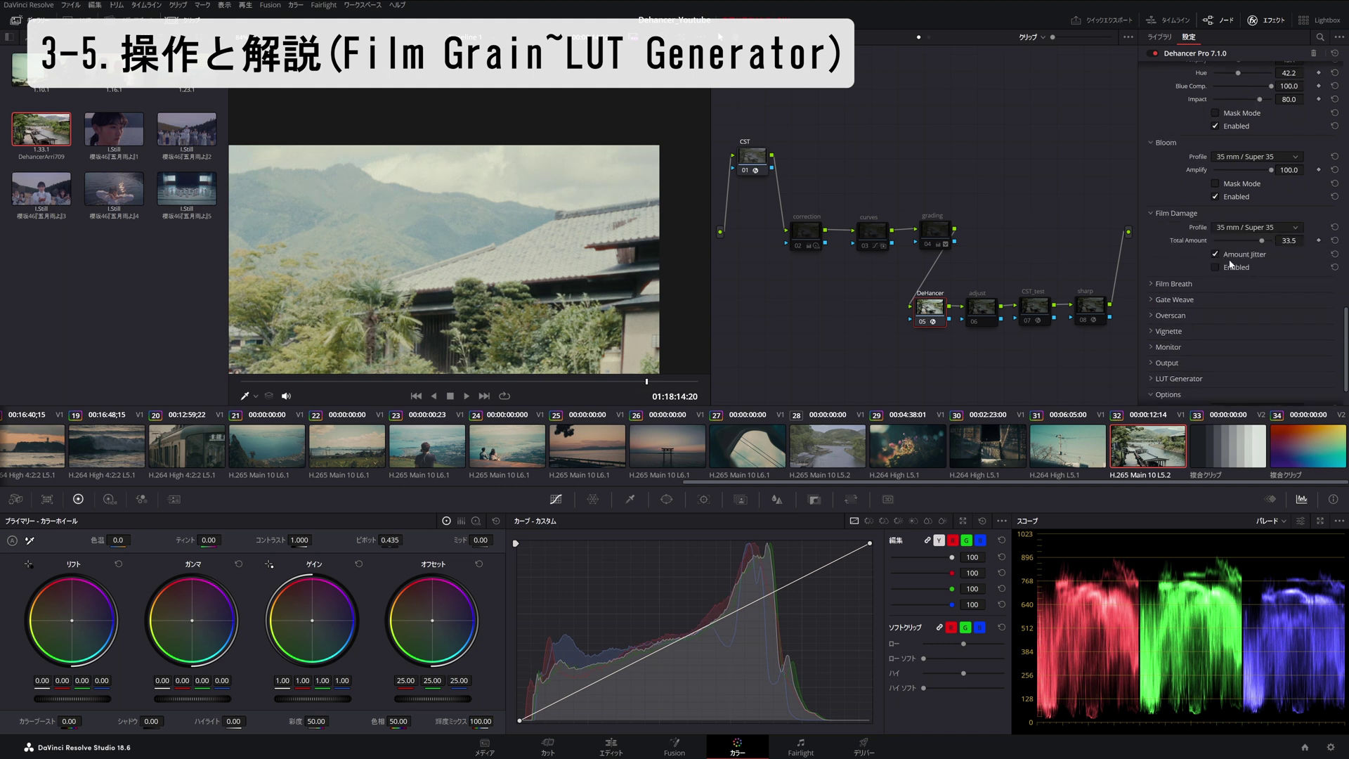
click(1215, 270)
scroll(450, 232, up, 2)
scroll(450, 232, up, 1)
scroll(450, 232, up, 2)
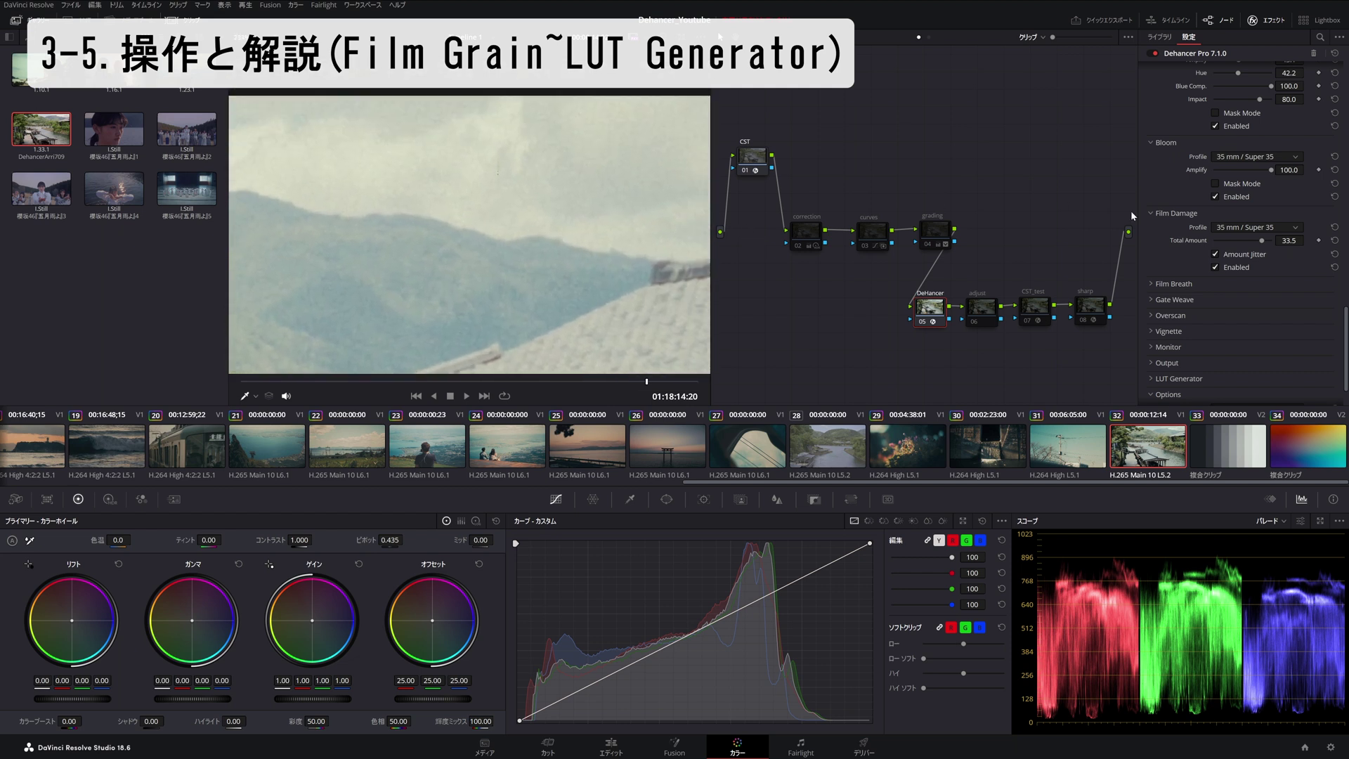
Step: Collapse Film Damage, open Film Breath and try its Impact strength
click(1152, 213)
click(1153, 230)
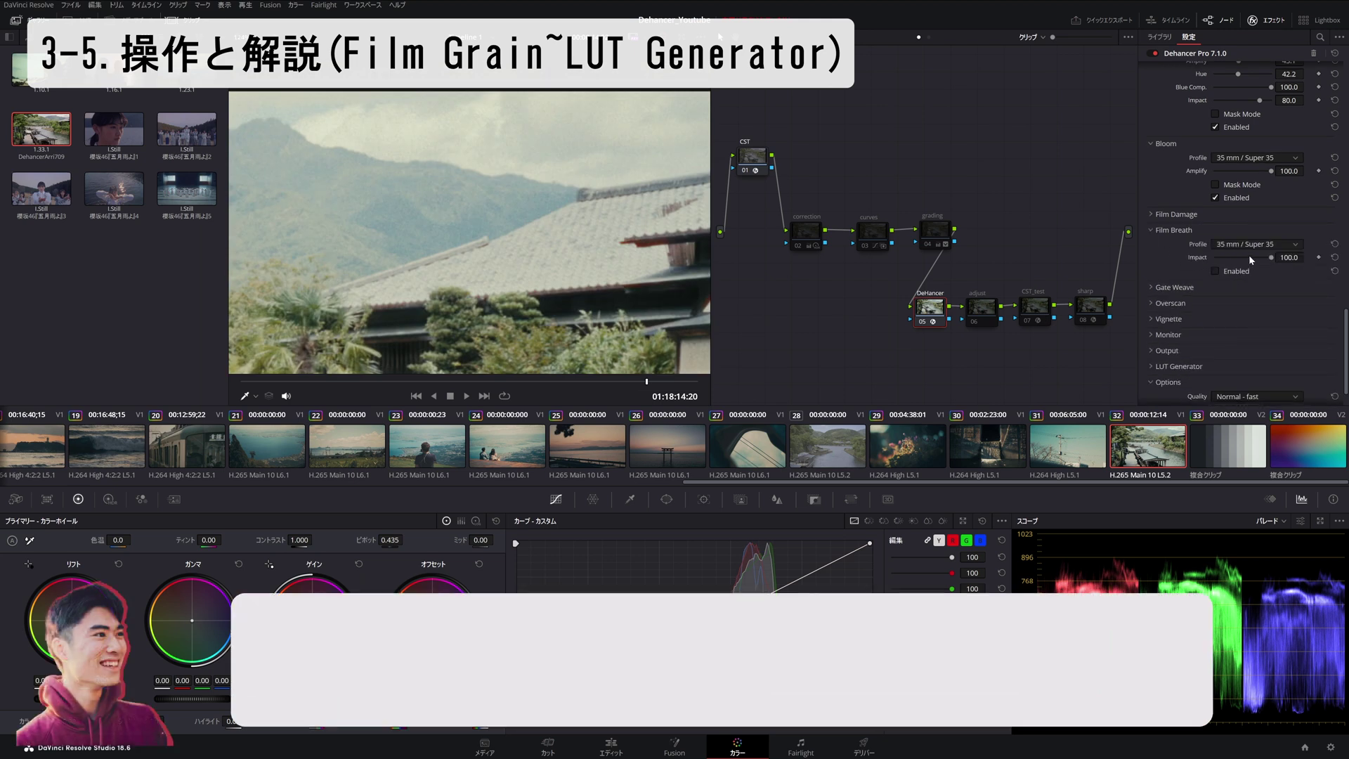
drag(1250, 256, 1273, 257)
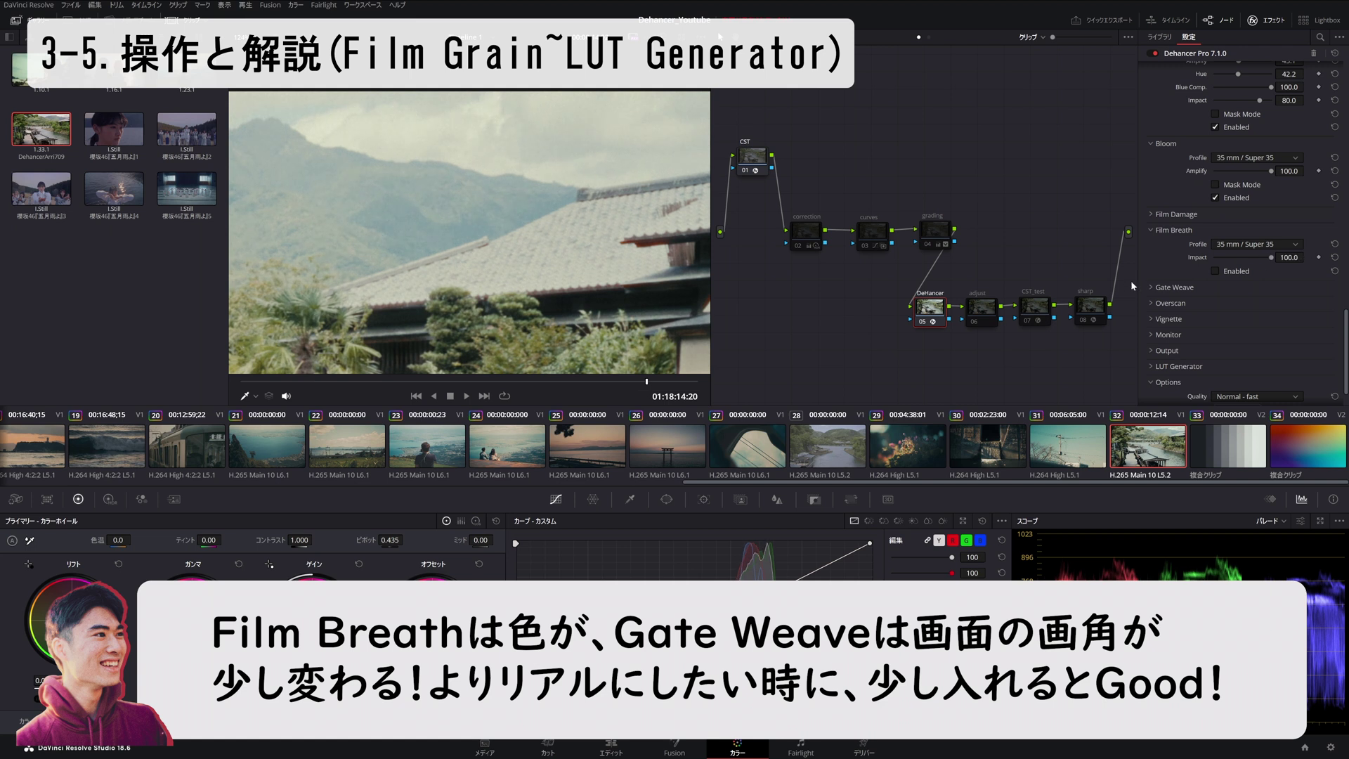
click(1153, 231)
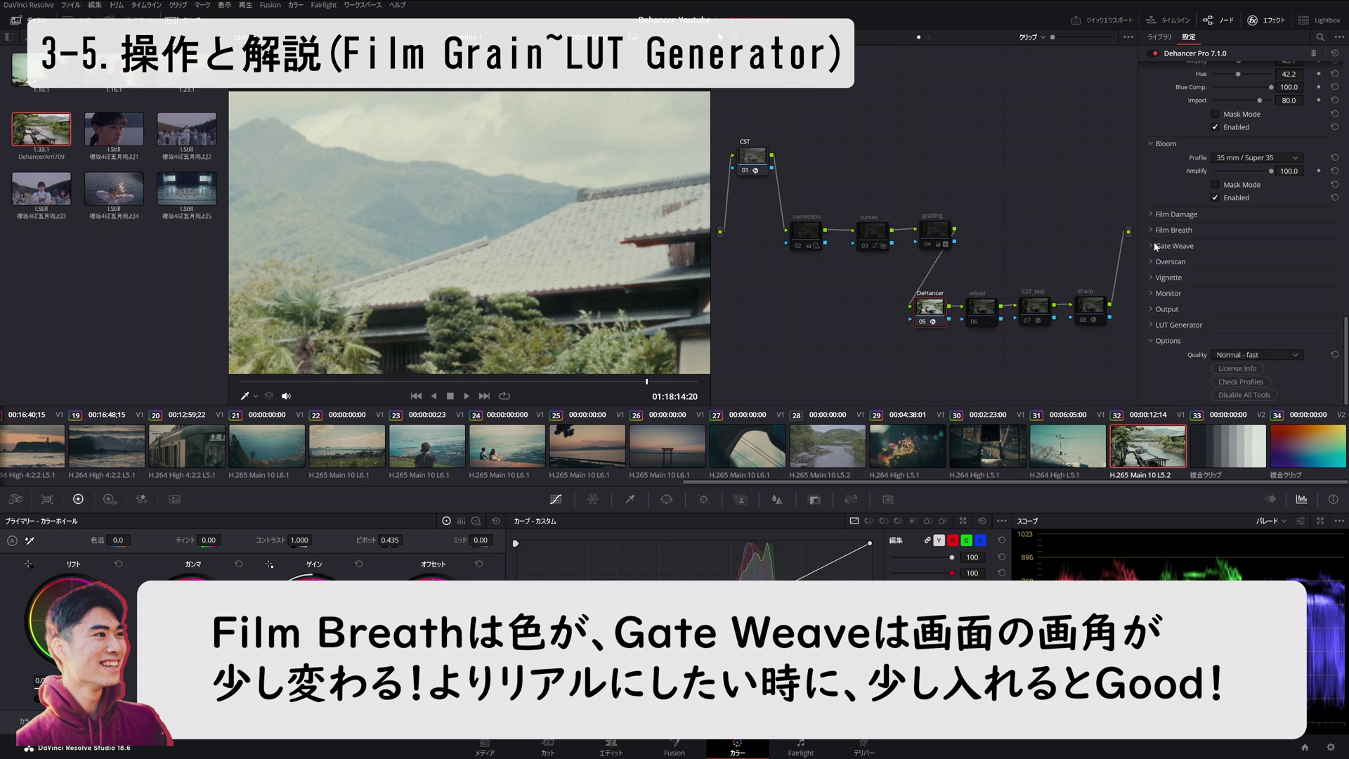
click(1153, 246)
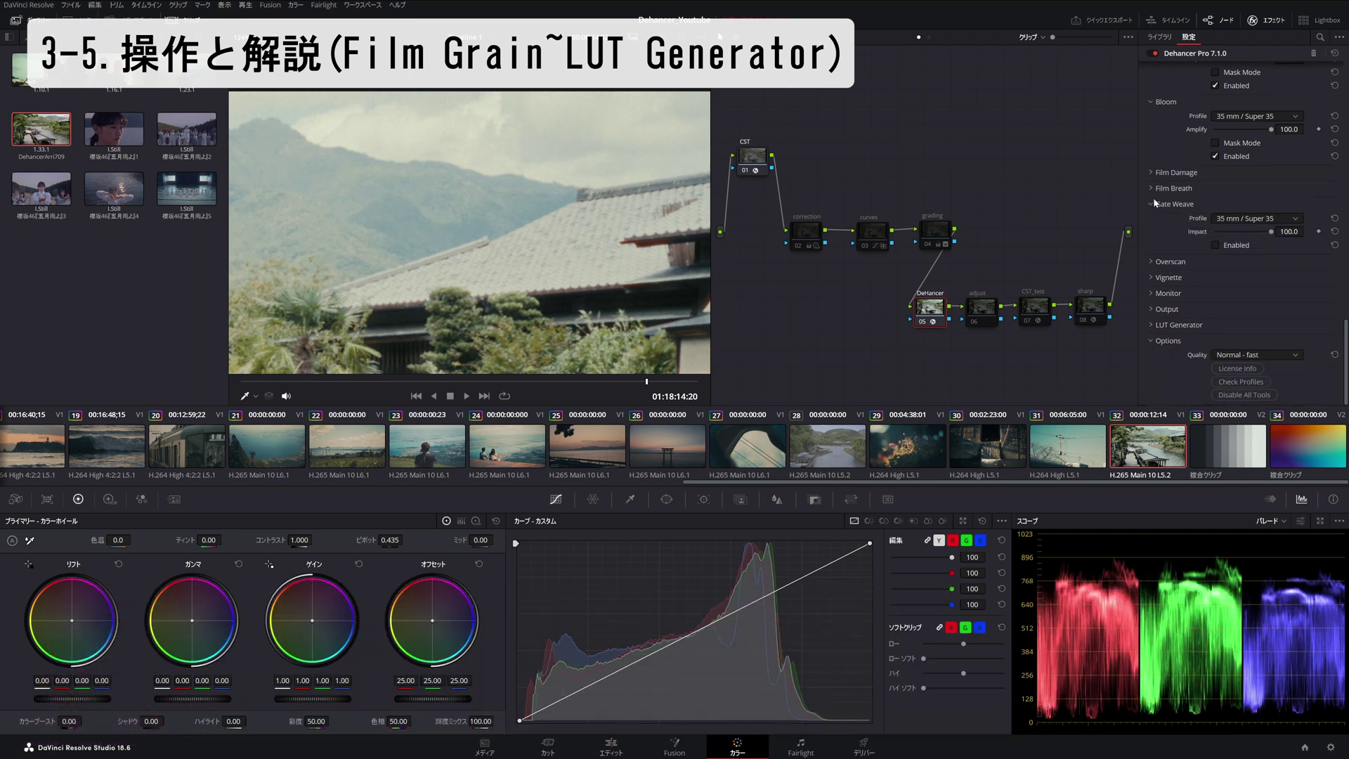
click(1151, 189)
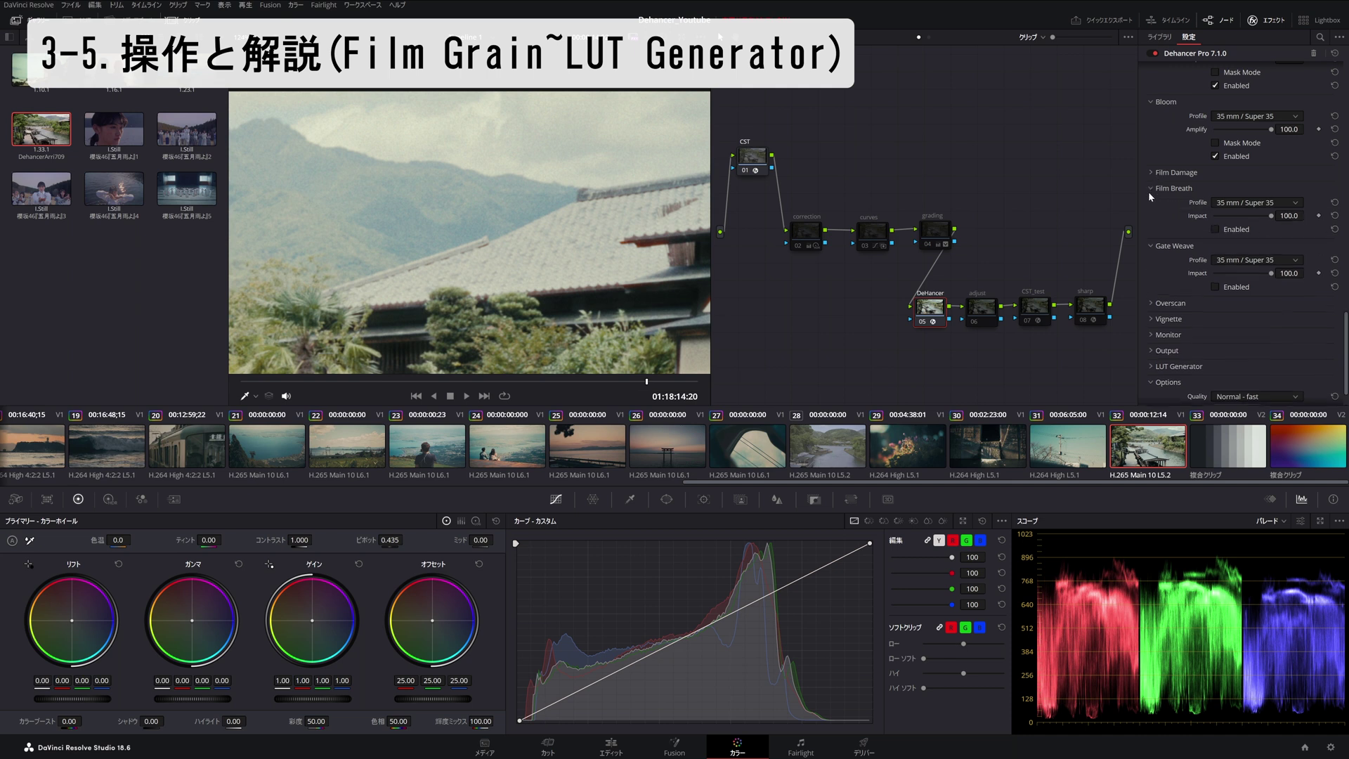
click(1150, 245)
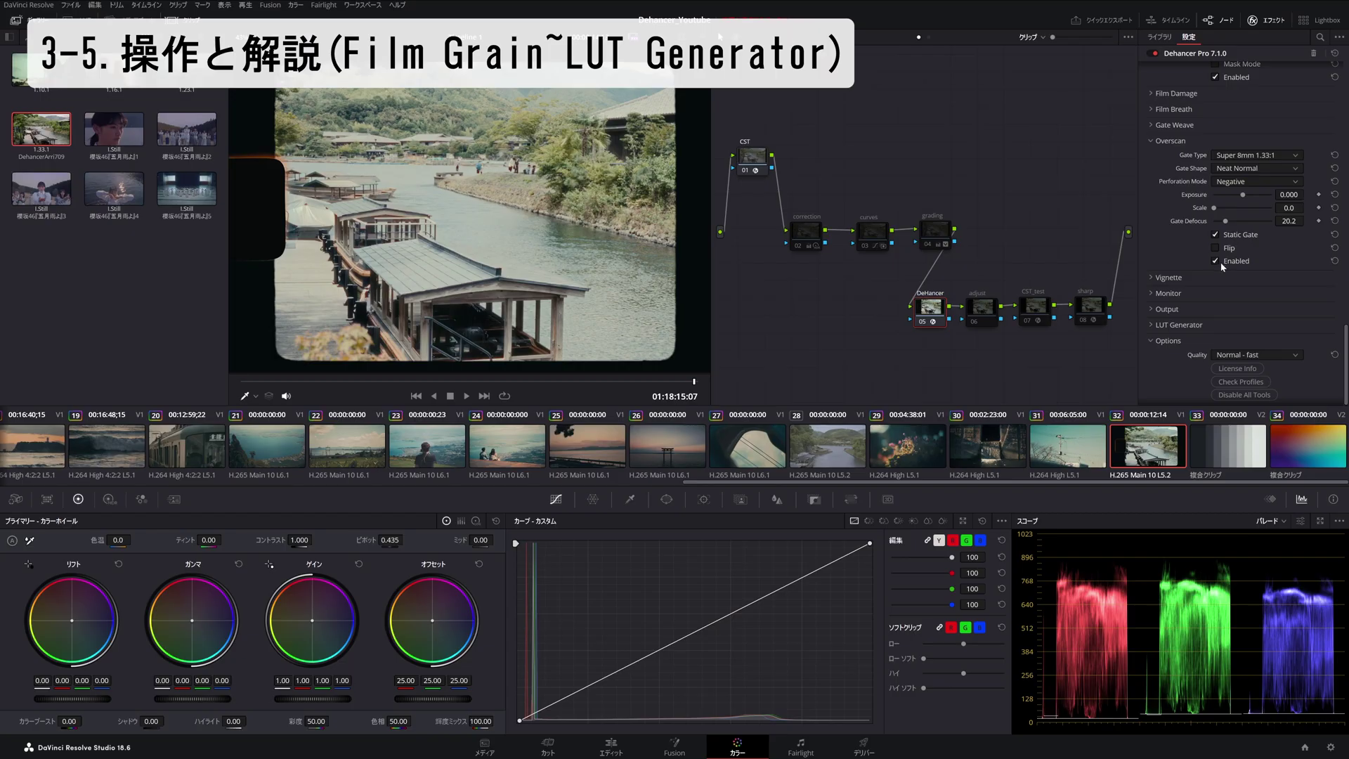
Step: Disable the Super 8mm 1.33:1 Overscan film-gate border
click(1220, 263)
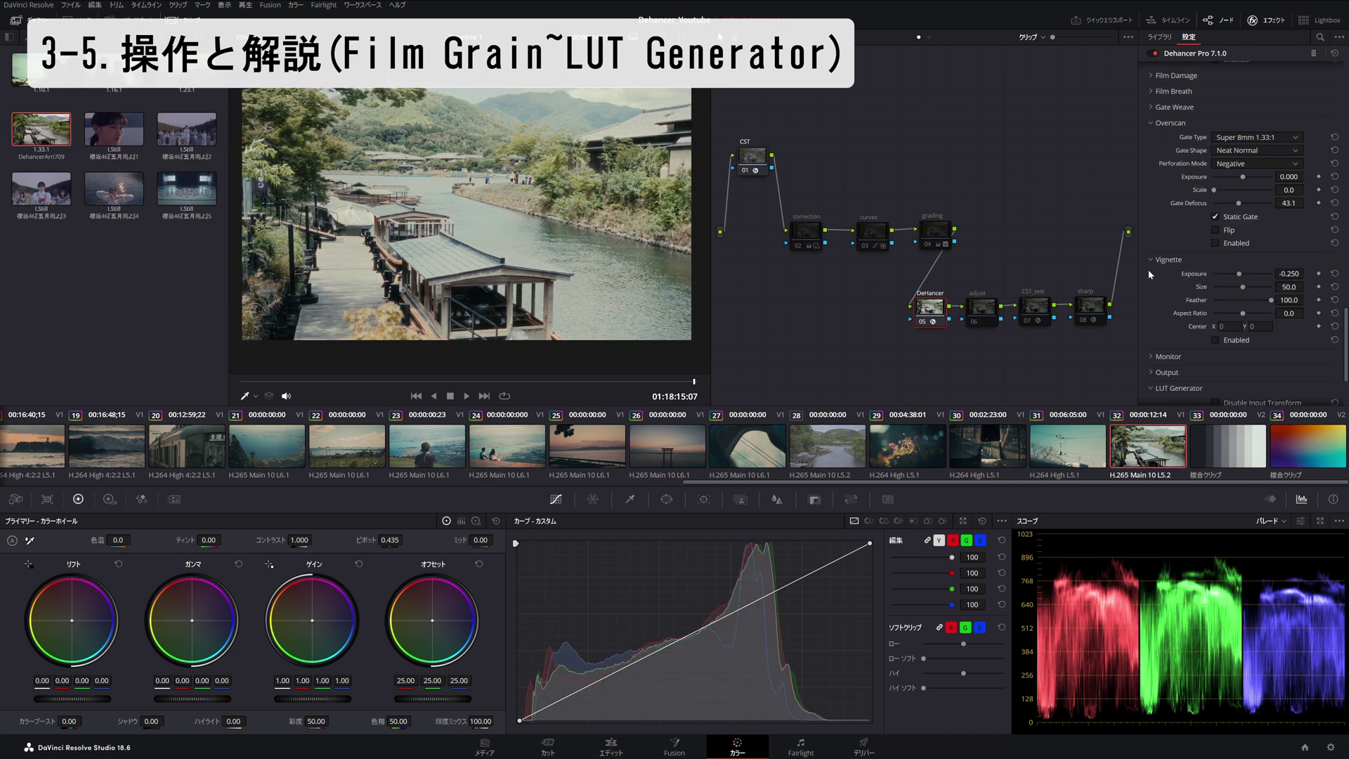
Step: Enable Vignette and reduce its Size from 50.0 to 42.2, keeping Exposure at -0.250
click(1215, 340)
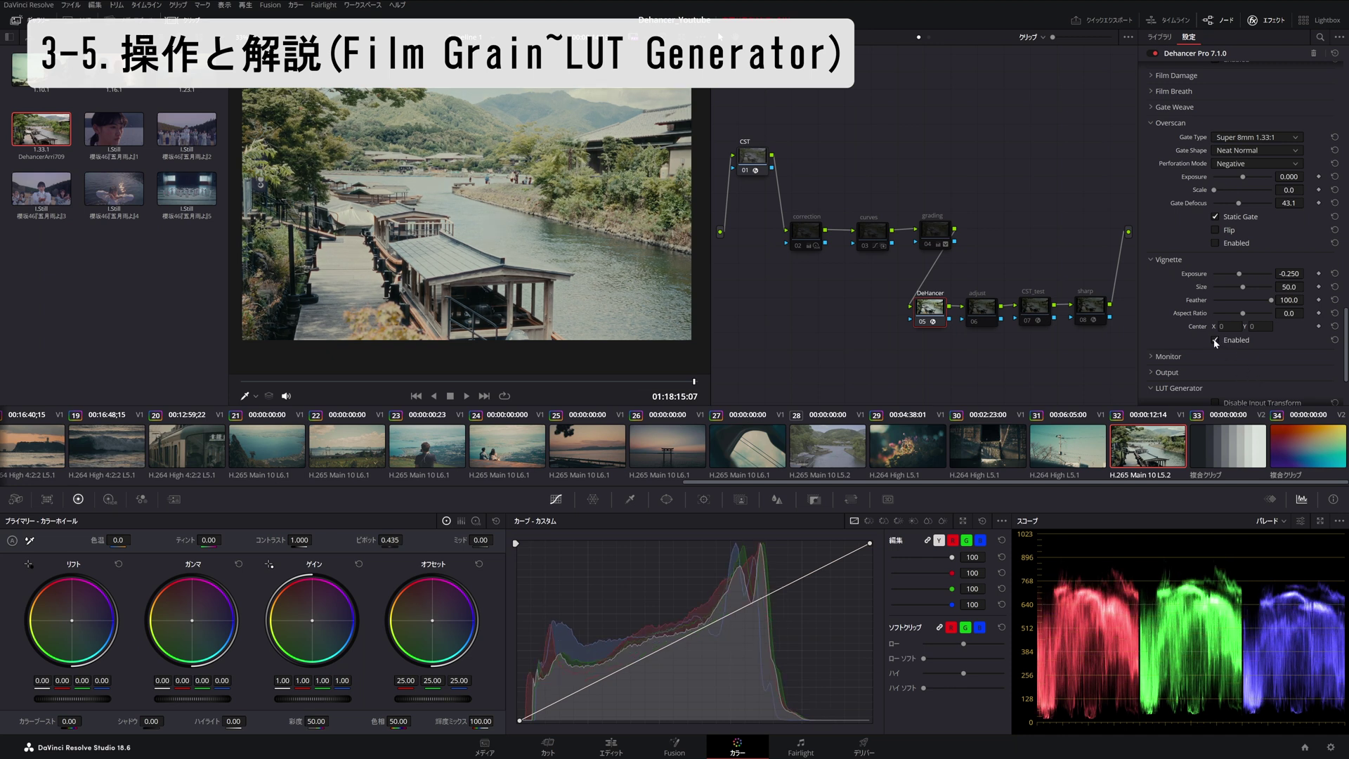
scroll(446, 276, up, 3)
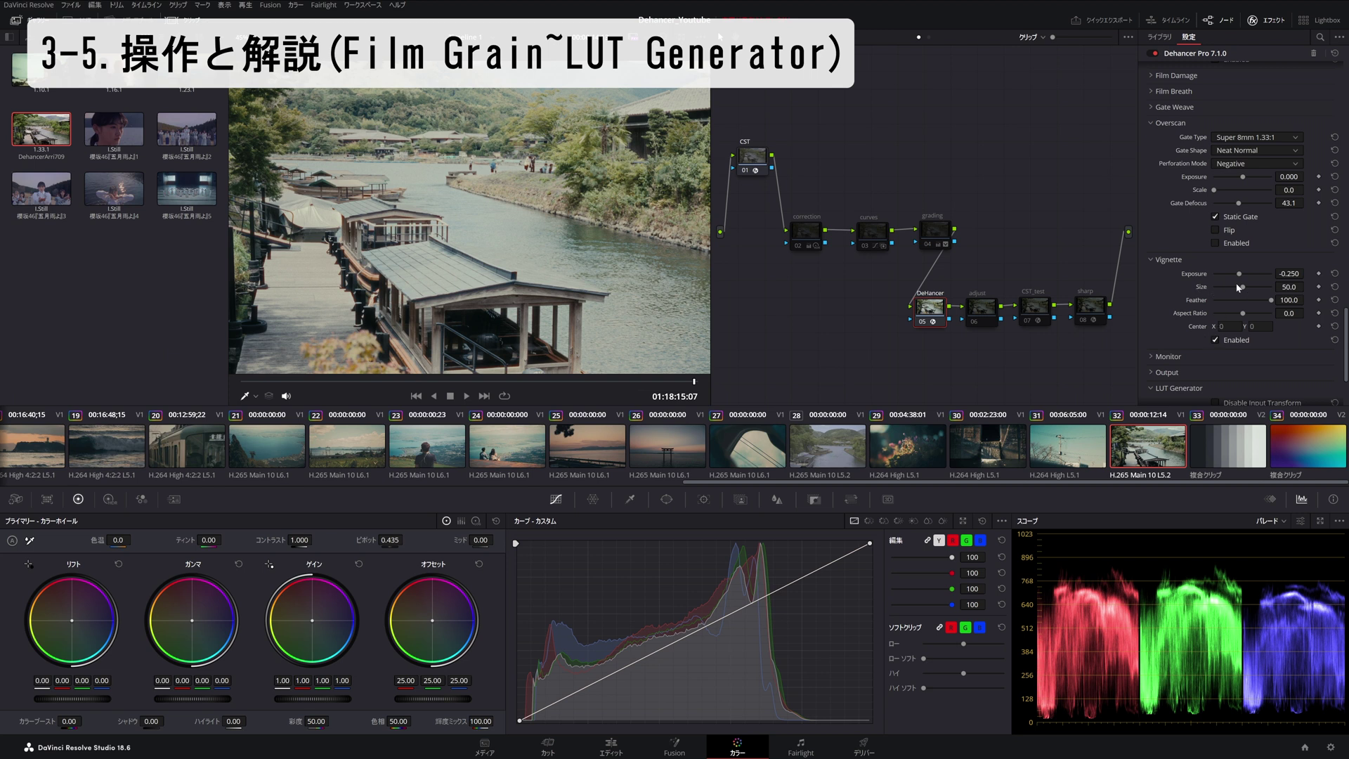
drag(1244, 288, 1240, 288)
scroll(1188, 302, down, 3)
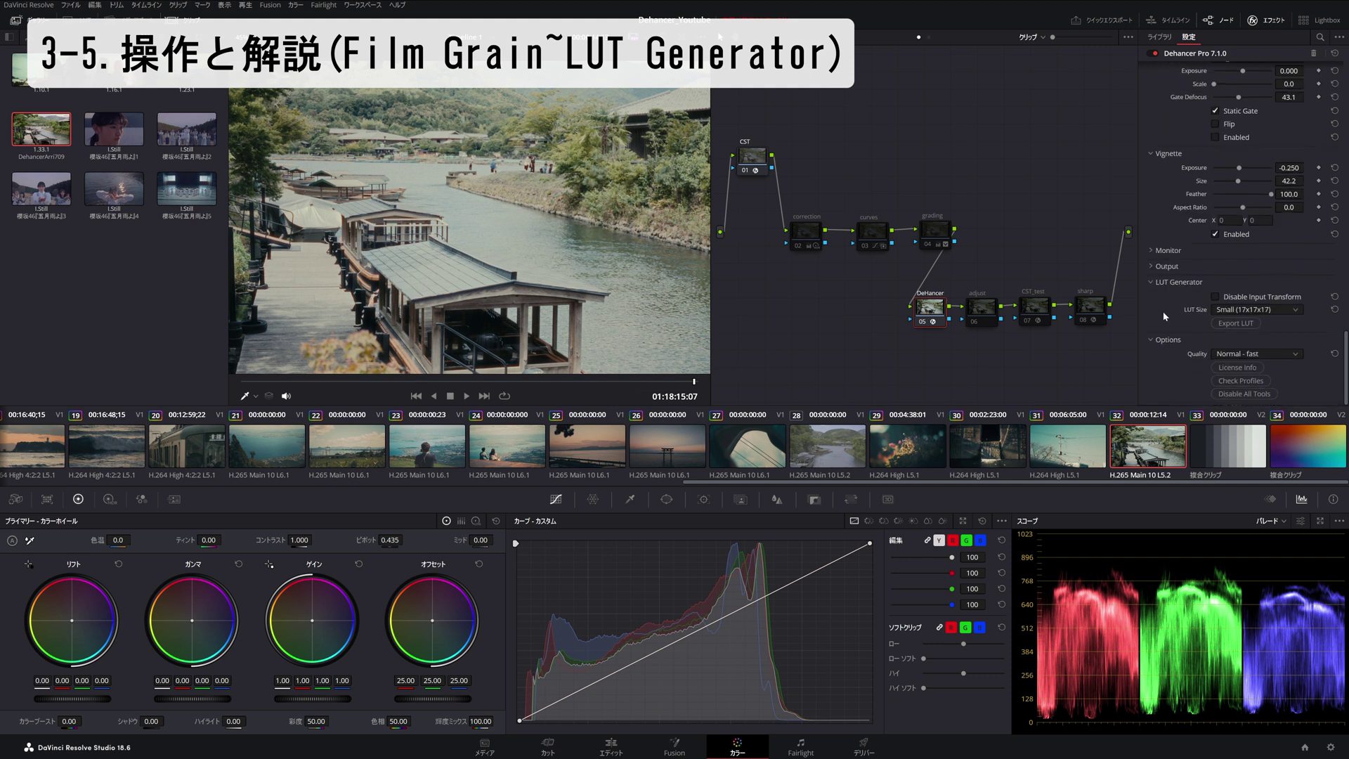
Step: Turn on Monitor's Clipping Indication to check the clip for clipped areas
click(1153, 251)
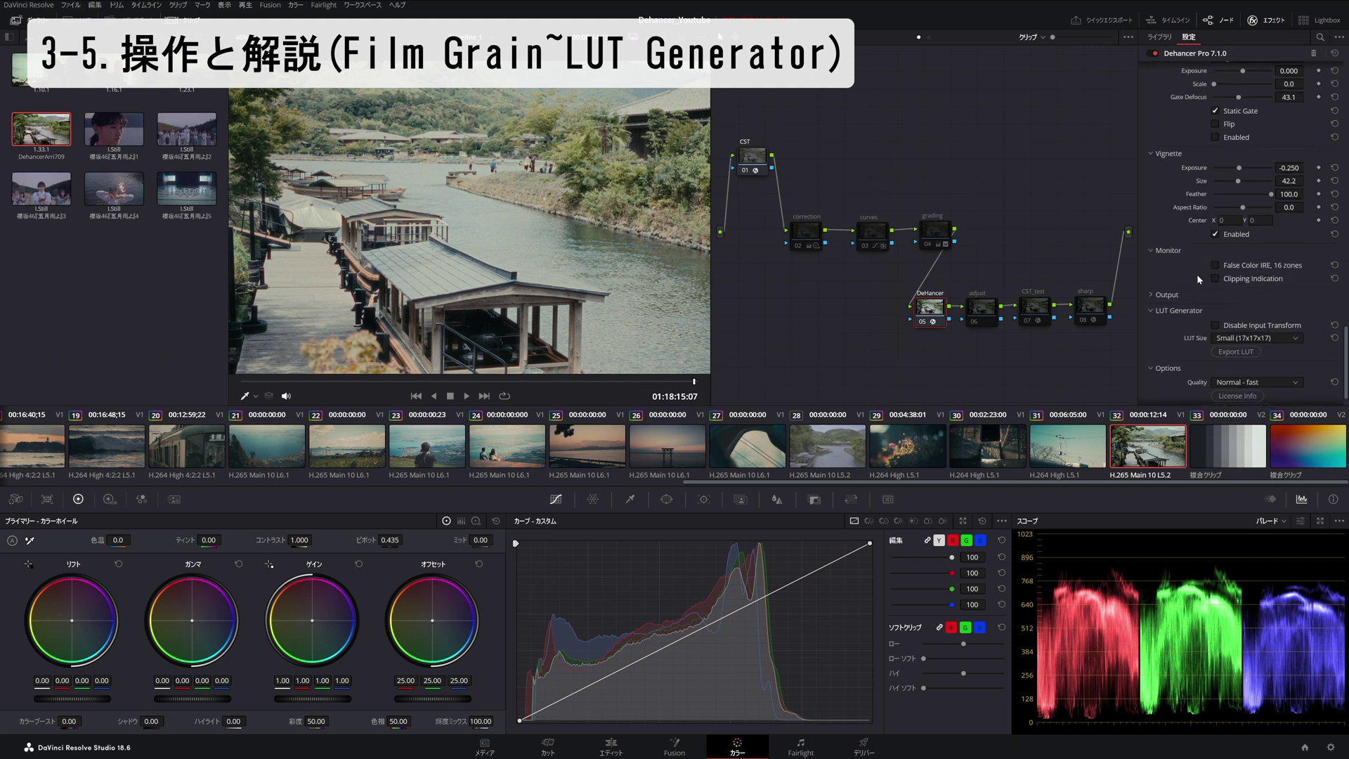
click(1216, 279)
scroll(625, 147, down, 1)
scroll(643, 133, down, 1)
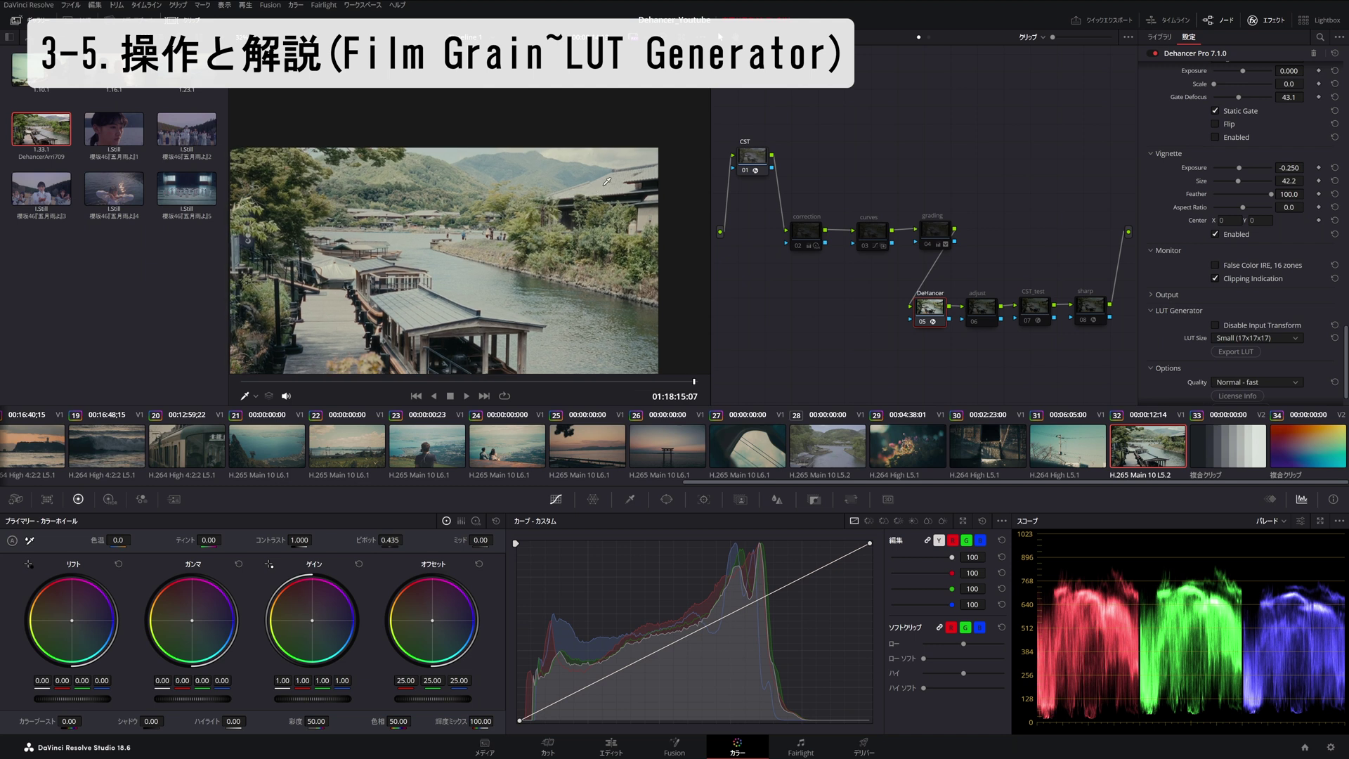
scroll(662, 121, down, 1)
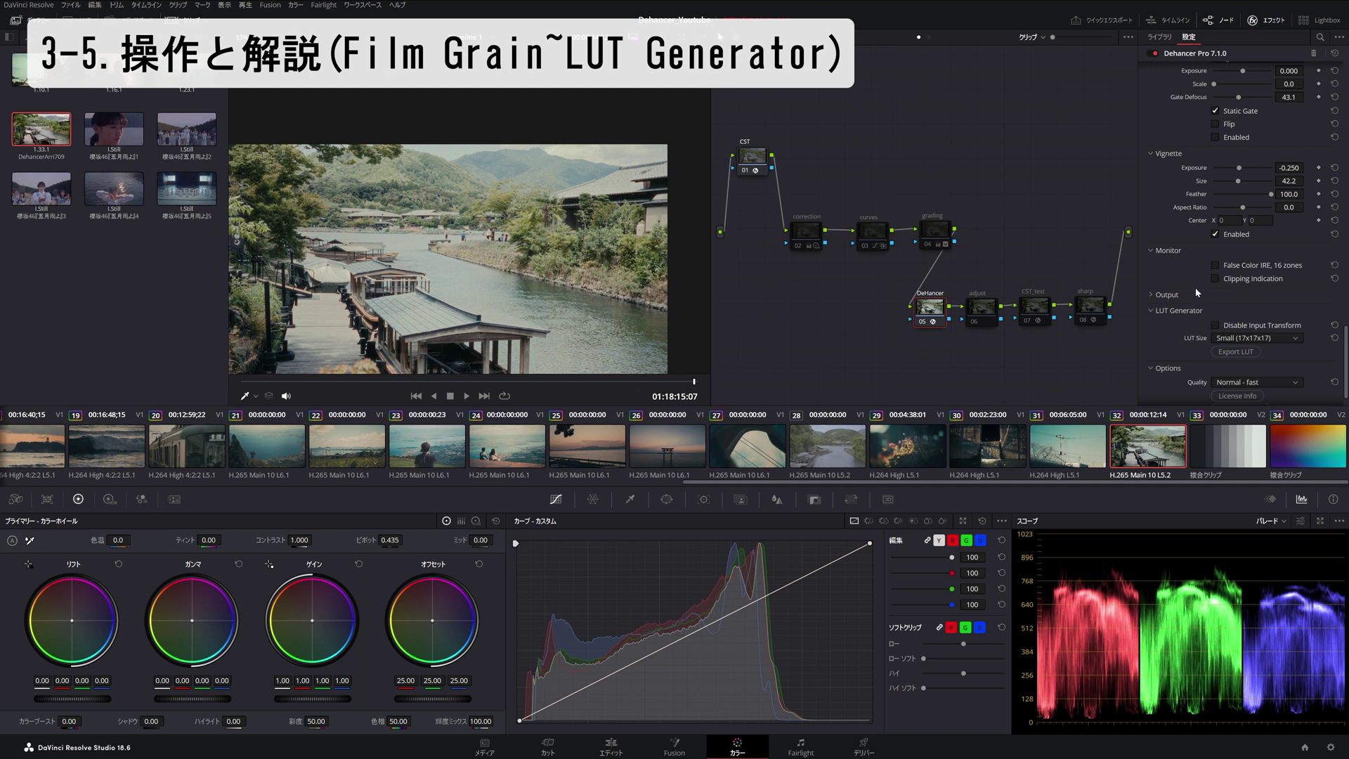
click(1158, 251)
Step: Set Output Total Impact to 100.0
click(1167, 267)
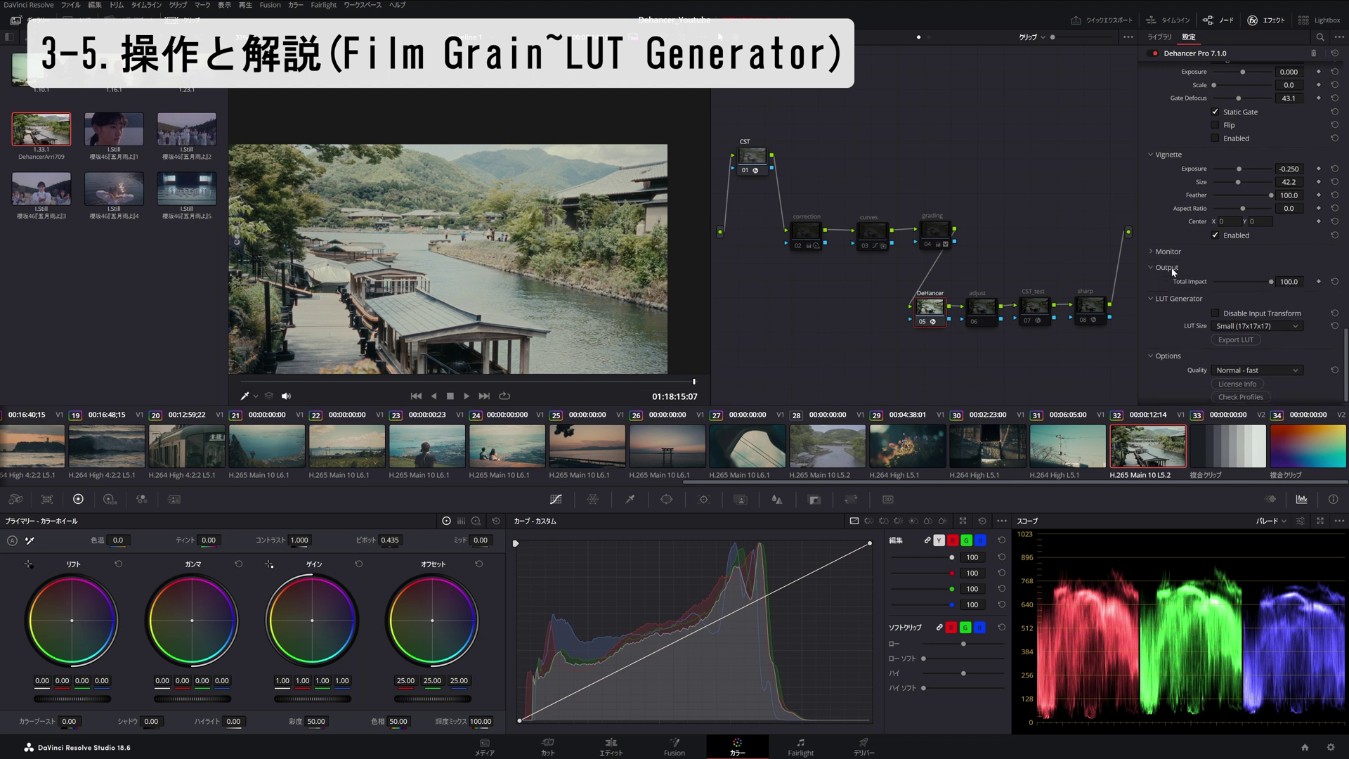
drag(1249, 286, 1279, 282)
click(1145, 269)
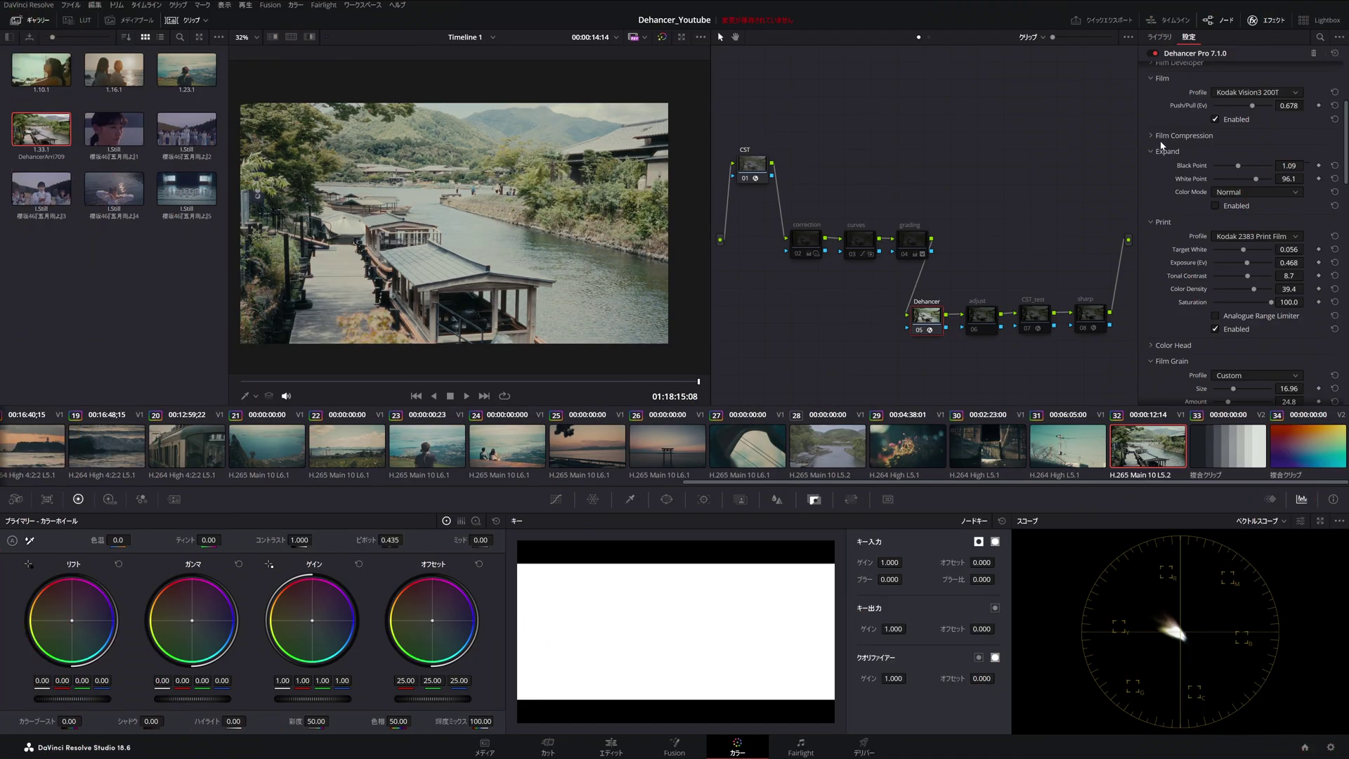
Step: Select grading node 04 ahead of the Dehancer node for your own colour work
scroll(1166, 185, down, 6)
scroll(1161, 195, down, 4)
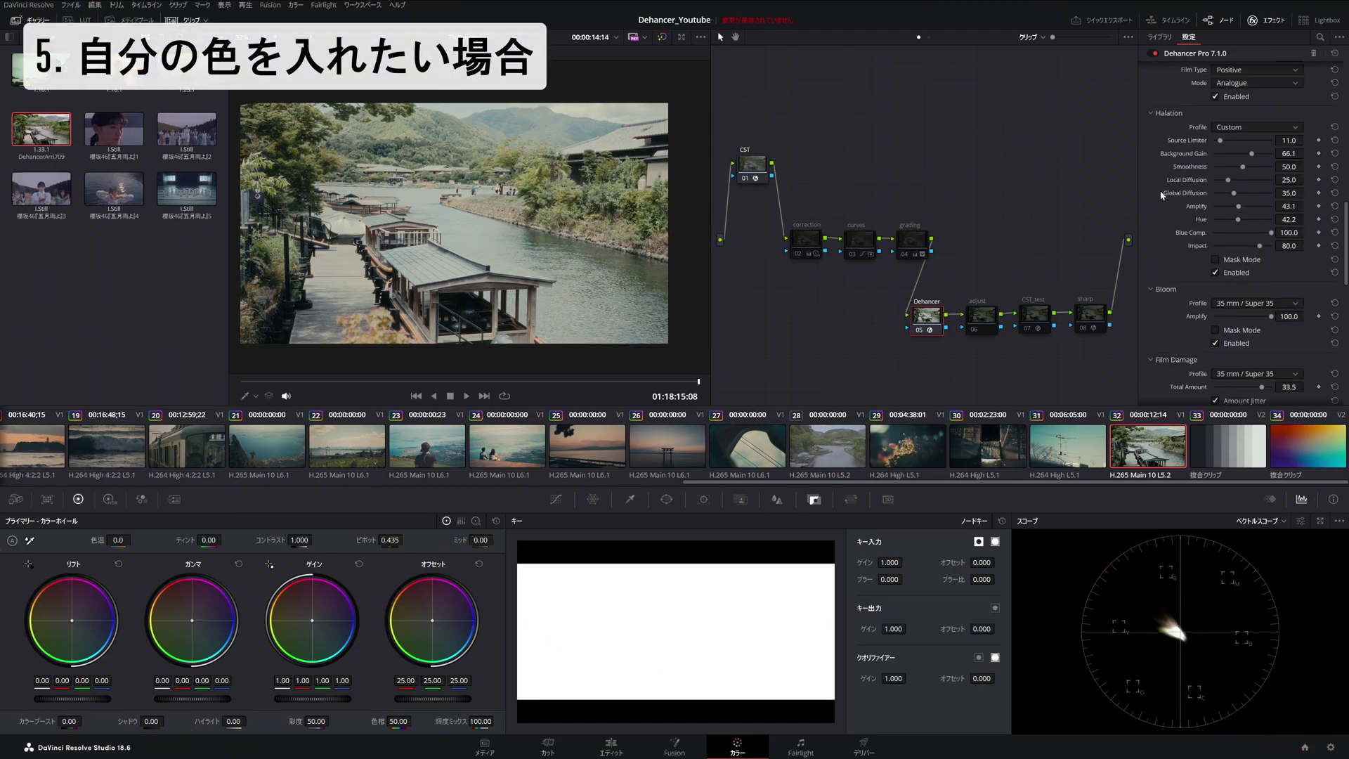
scroll(1161, 196, down, 3)
scroll(1162, 196, down, 2)
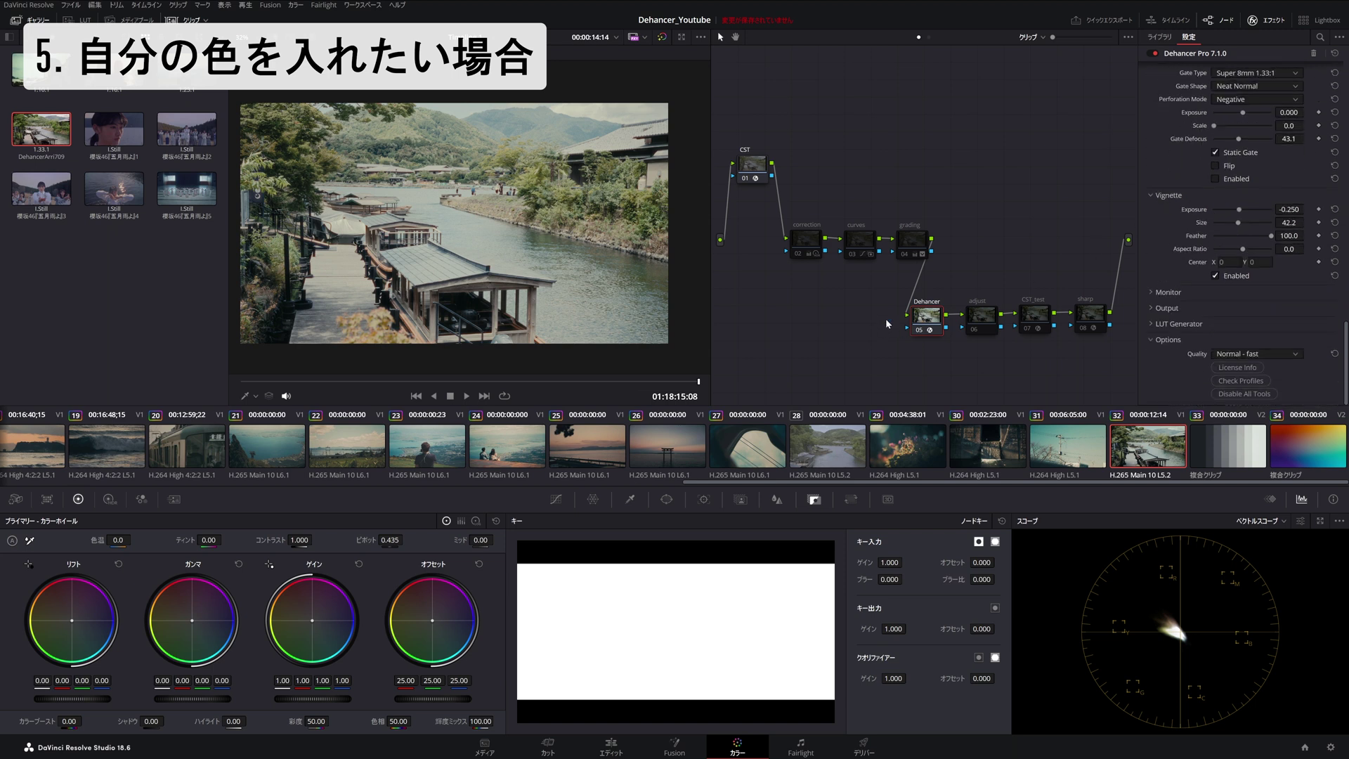
click(911, 250)
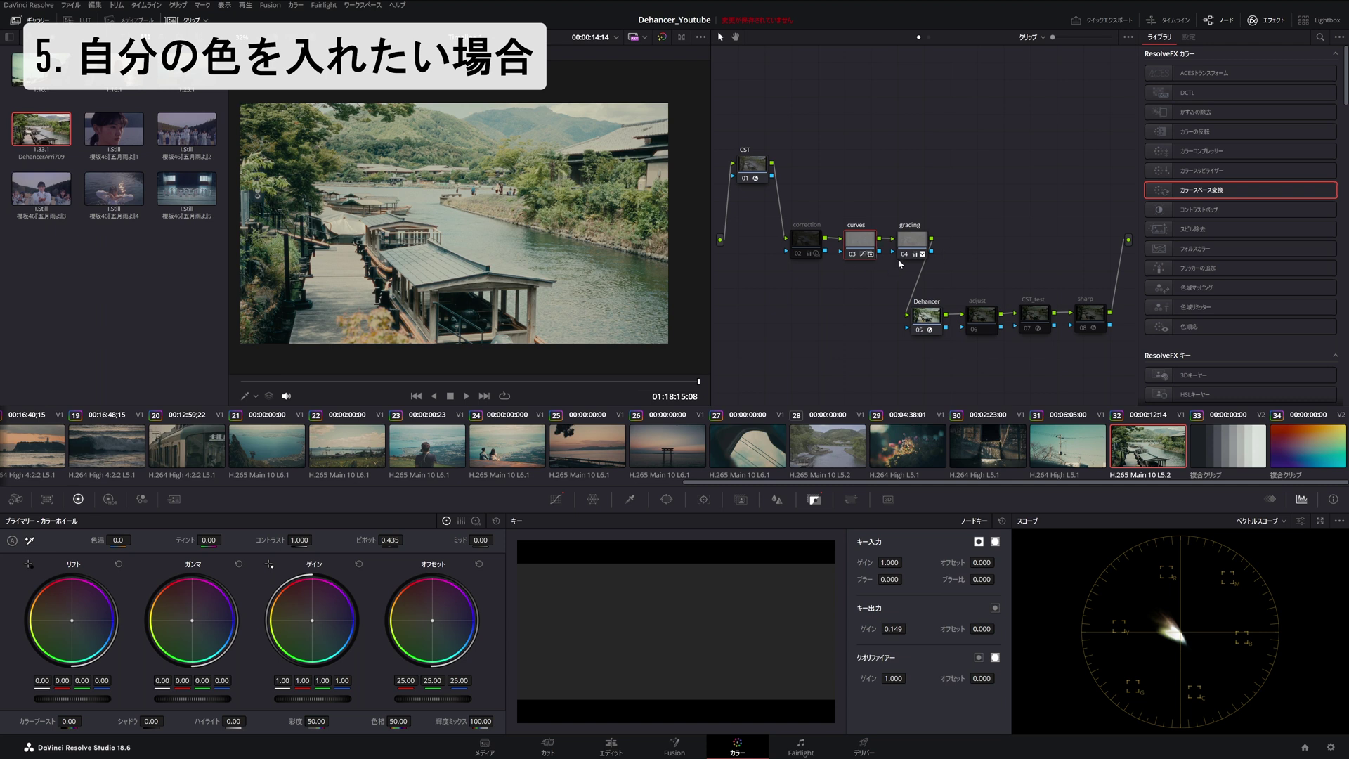
Step: Select sharp node 08 after the Dehancer node to show its 1.364 sharpening amount
click(1084, 332)
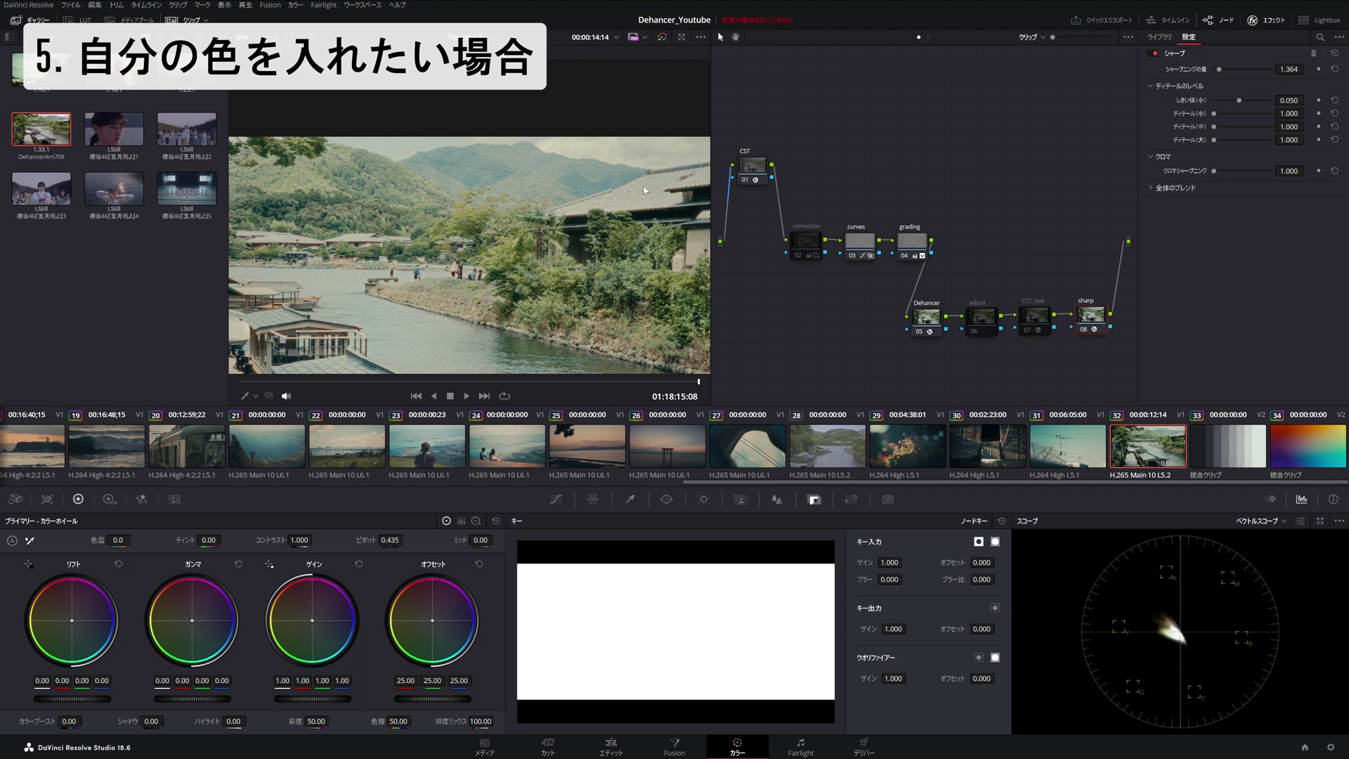
scroll(643, 186, up, 3)
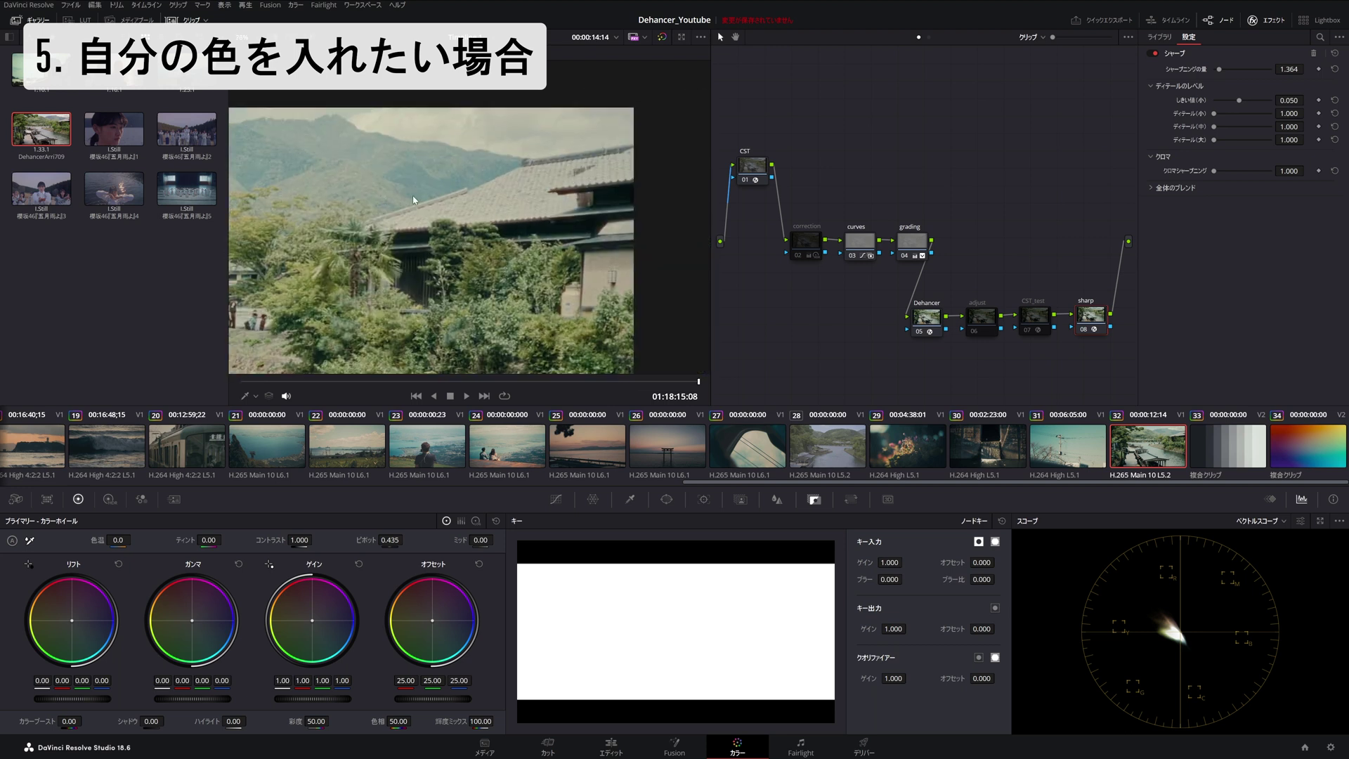
scroll(414, 200, up, 2)
scroll(522, 213, up, 2)
scroll(537, 298, down, 3)
scroll(441, 300, up, 2)
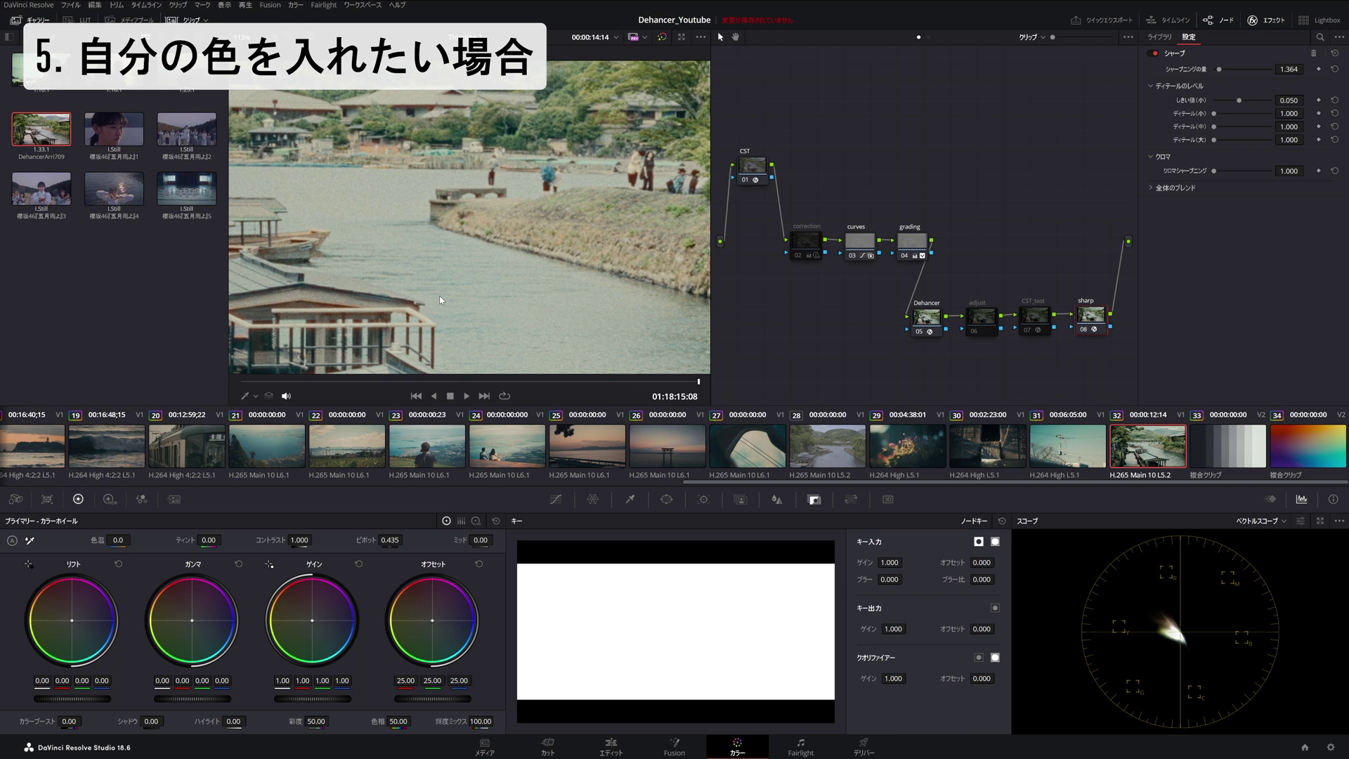
scroll(441, 301, up, 3)
scroll(534, 239, down, 2)
scroll(494, 279, down, 1)
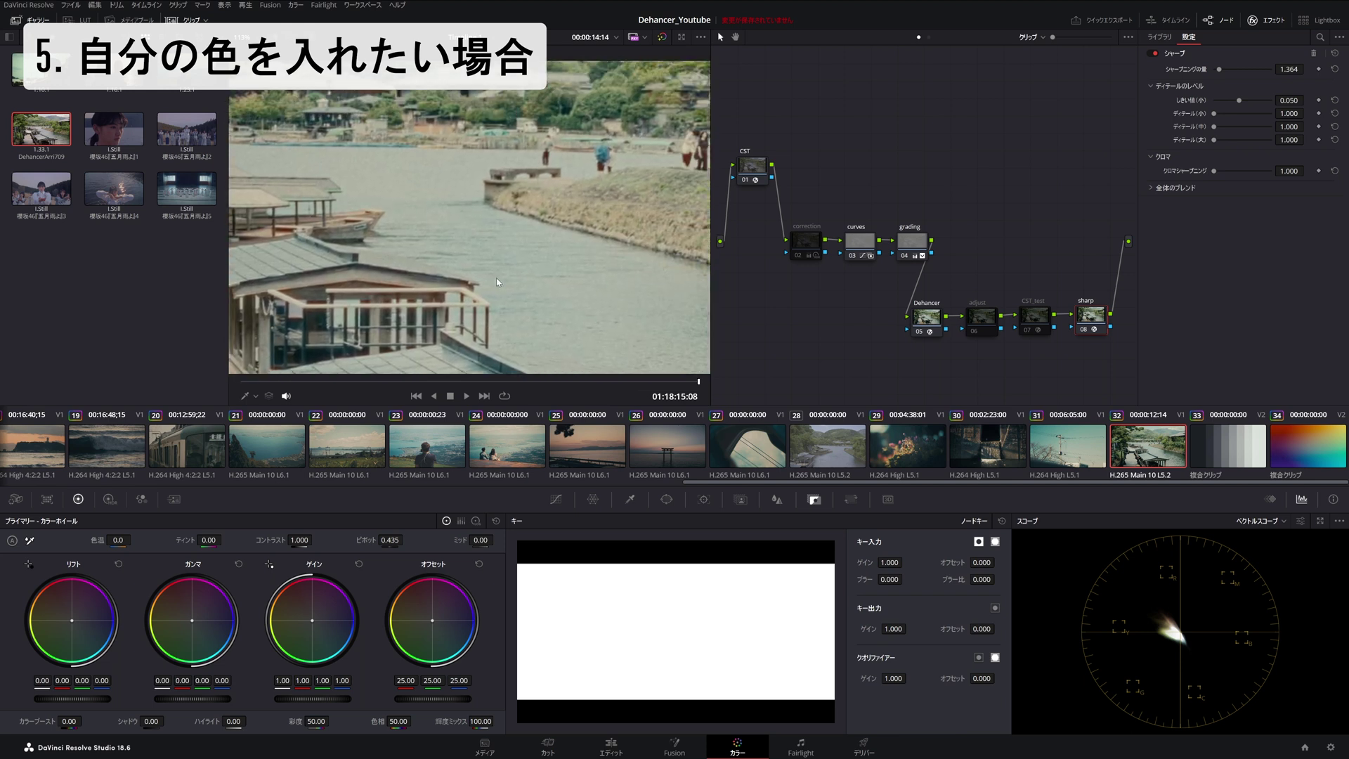
scroll(496, 276, down, 2)
scroll(499, 280, down, 1)
scroll(496, 276, down, 2)
scroll(495, 275, down, 1)
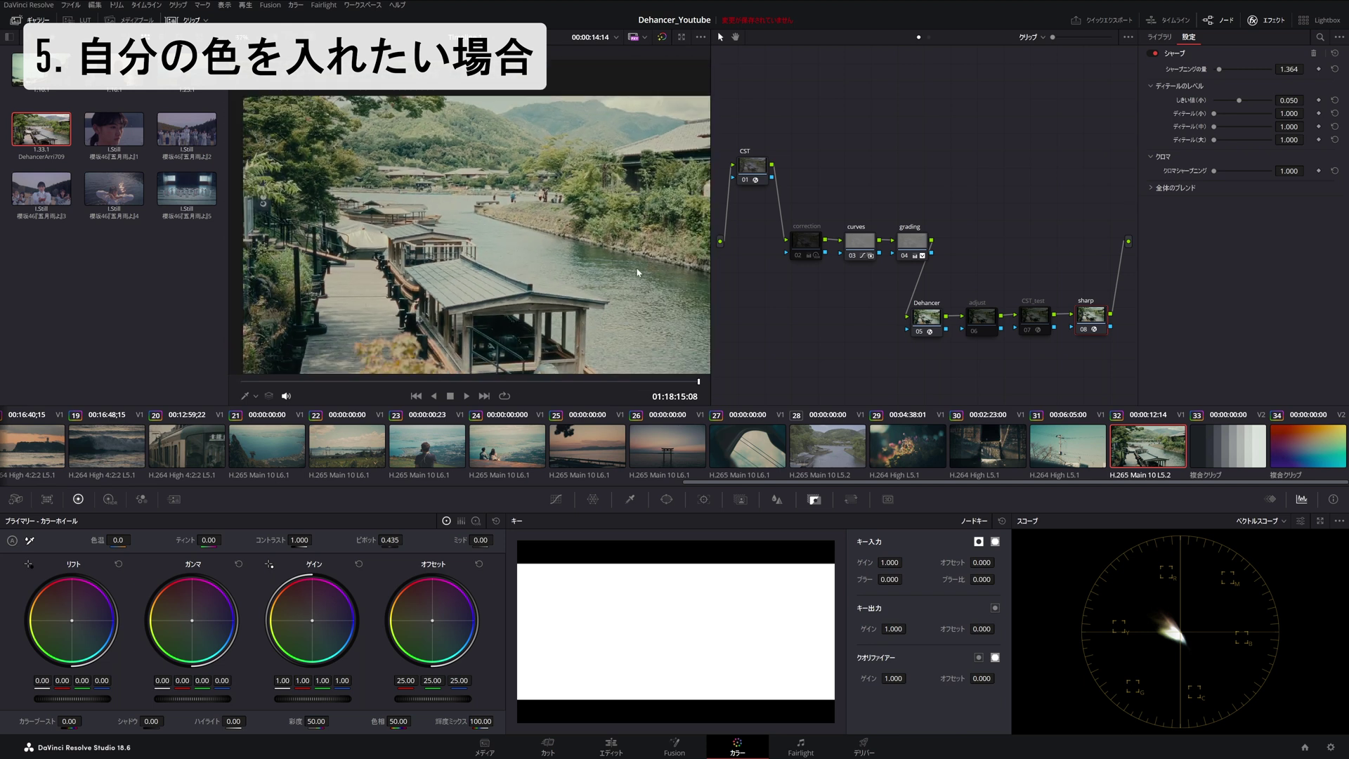